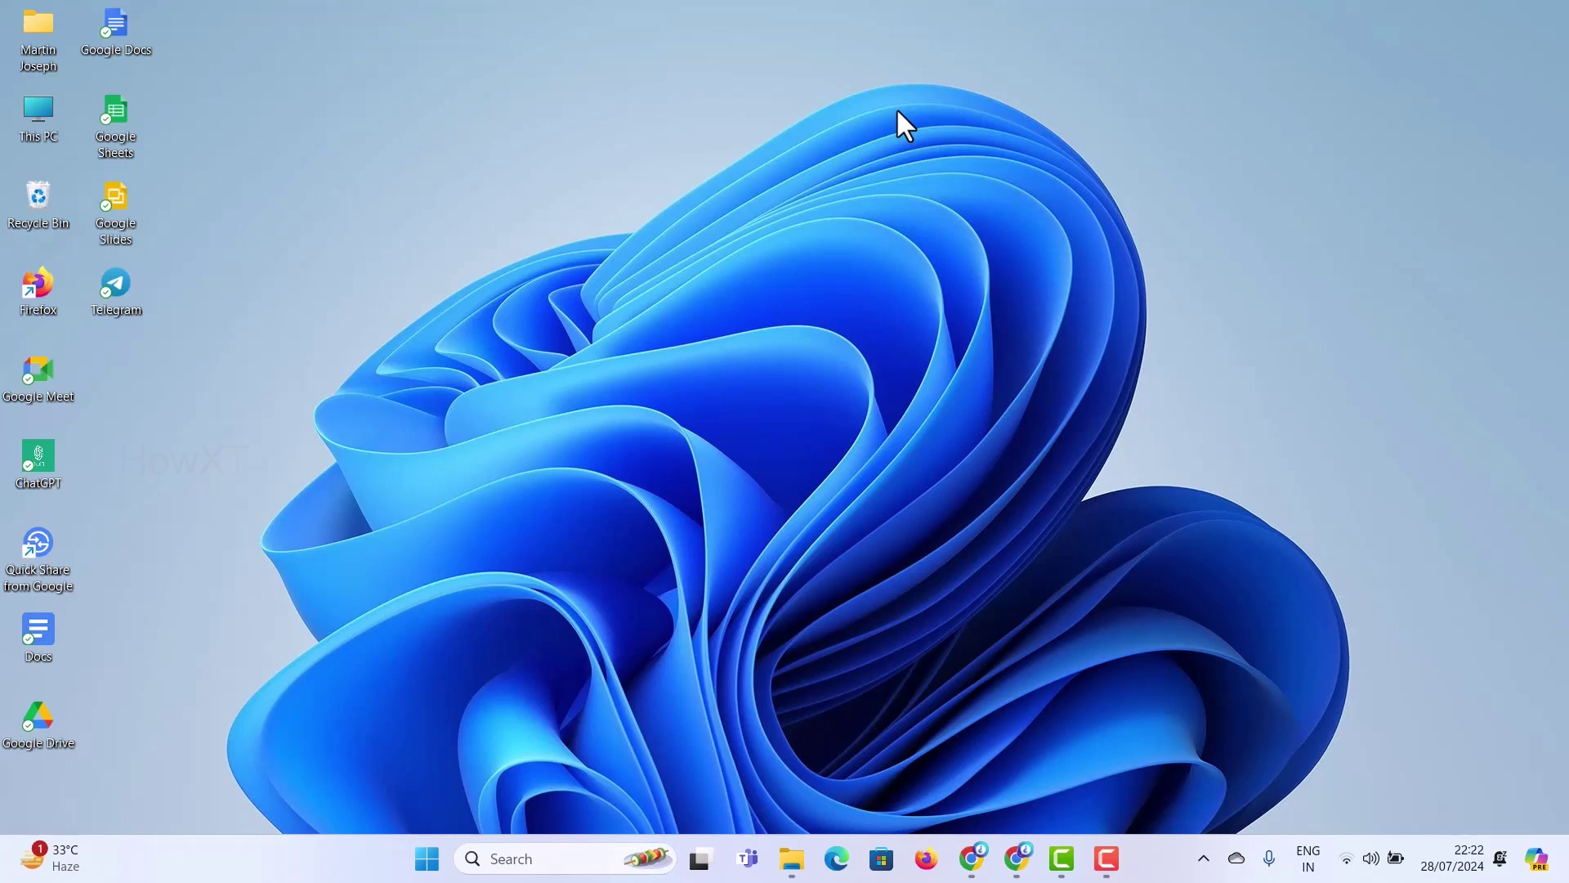
- Bring up Chrome, check the Office LTSC 2024 KMS key table, and return to the Office Deployment Tool download page
left_click(971, 858)
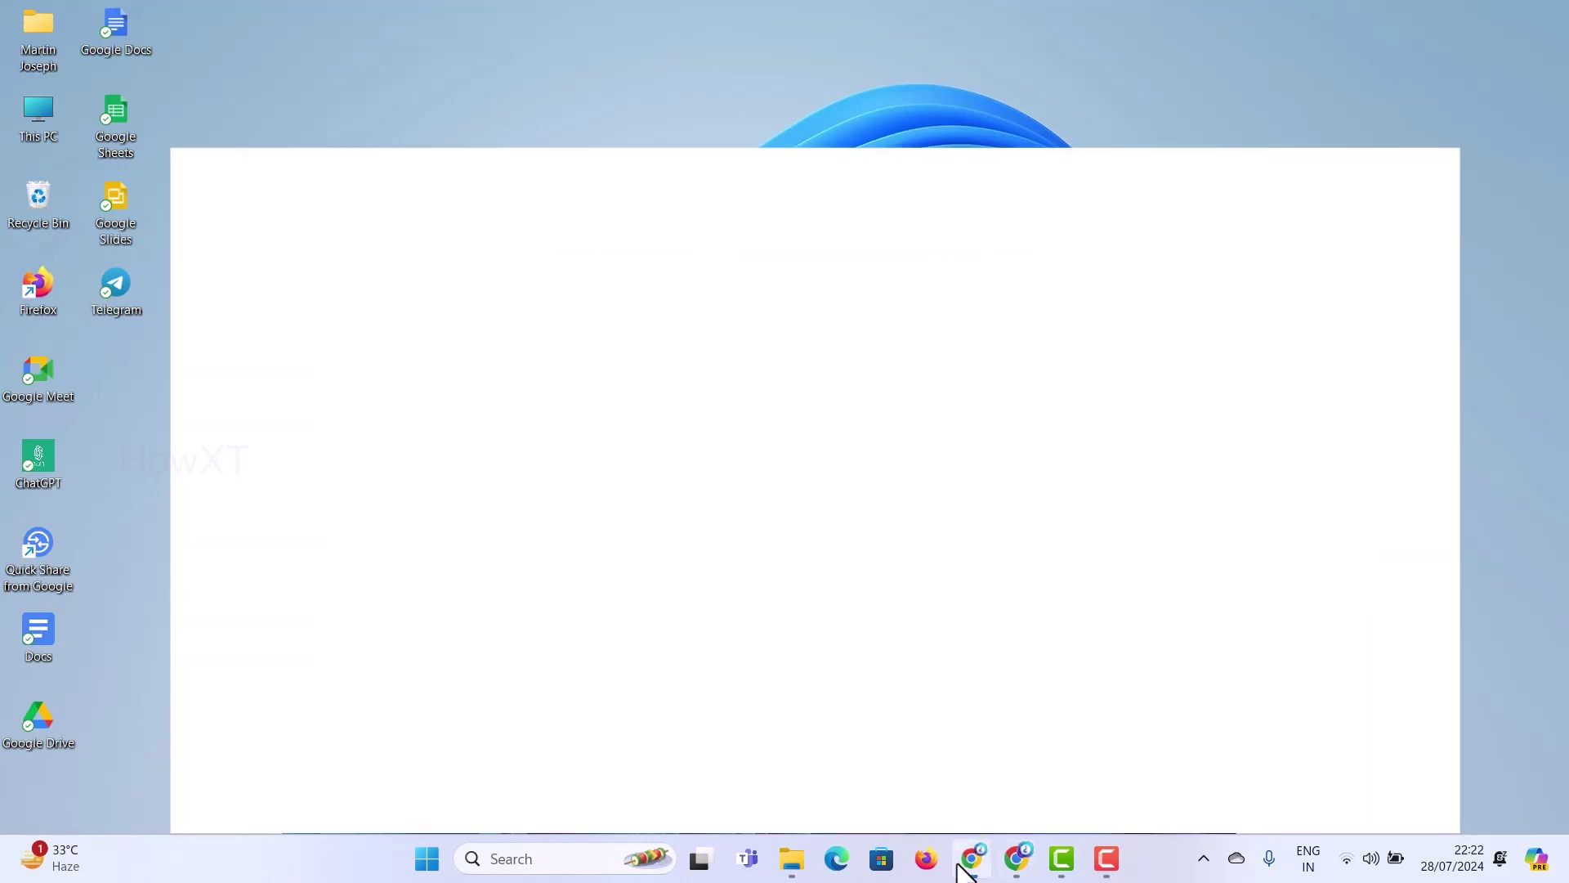
left_click(412, 18)
left_click(183, 18)
left_click(412, 18)
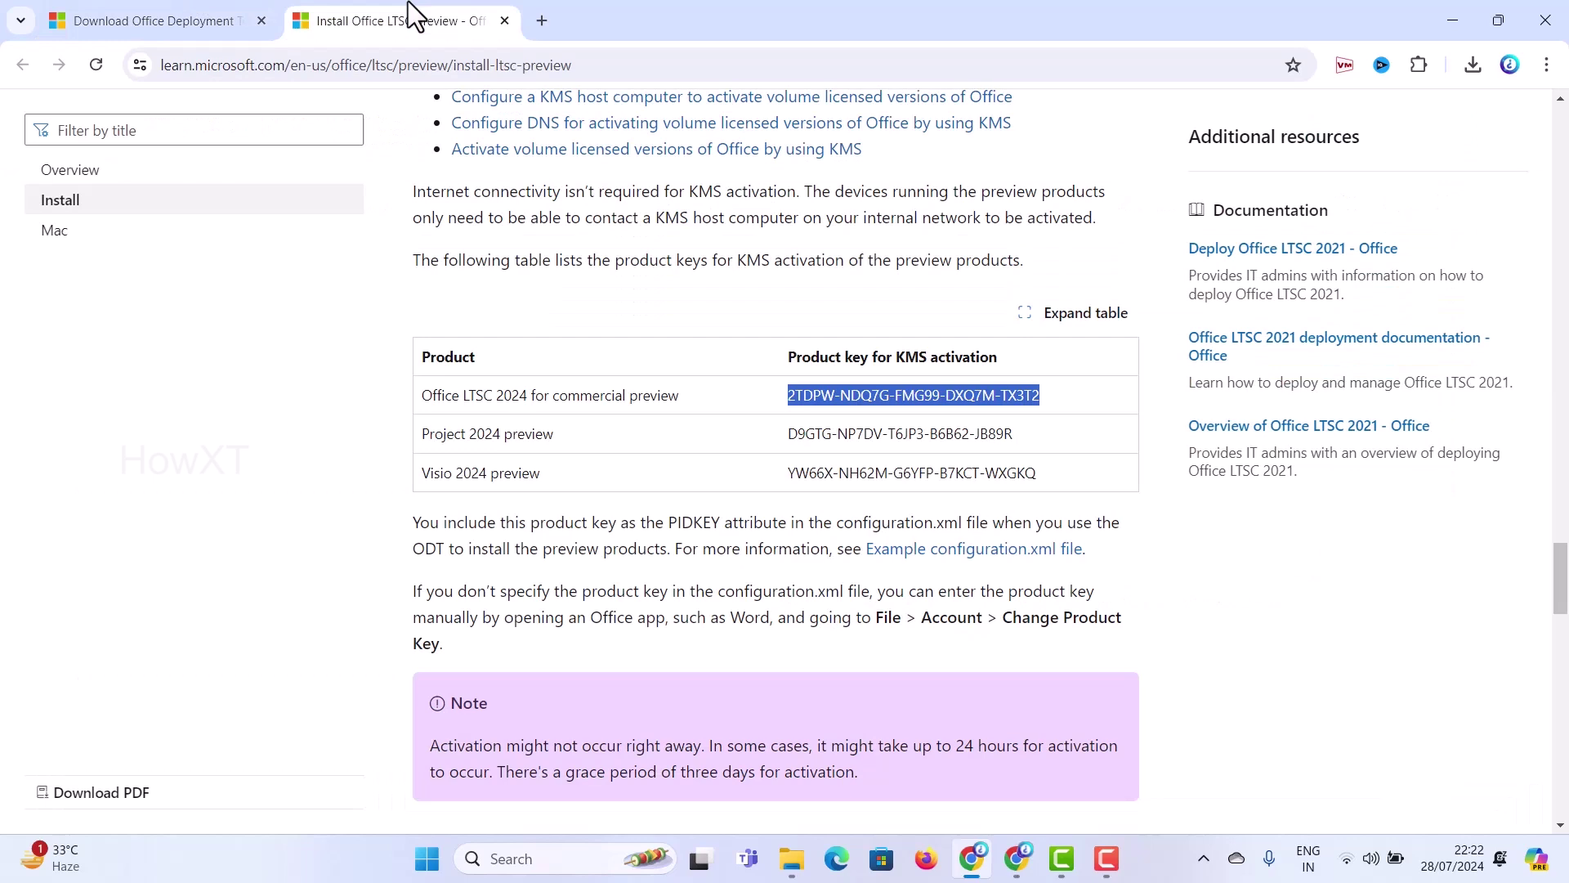
left_click(101, 26)
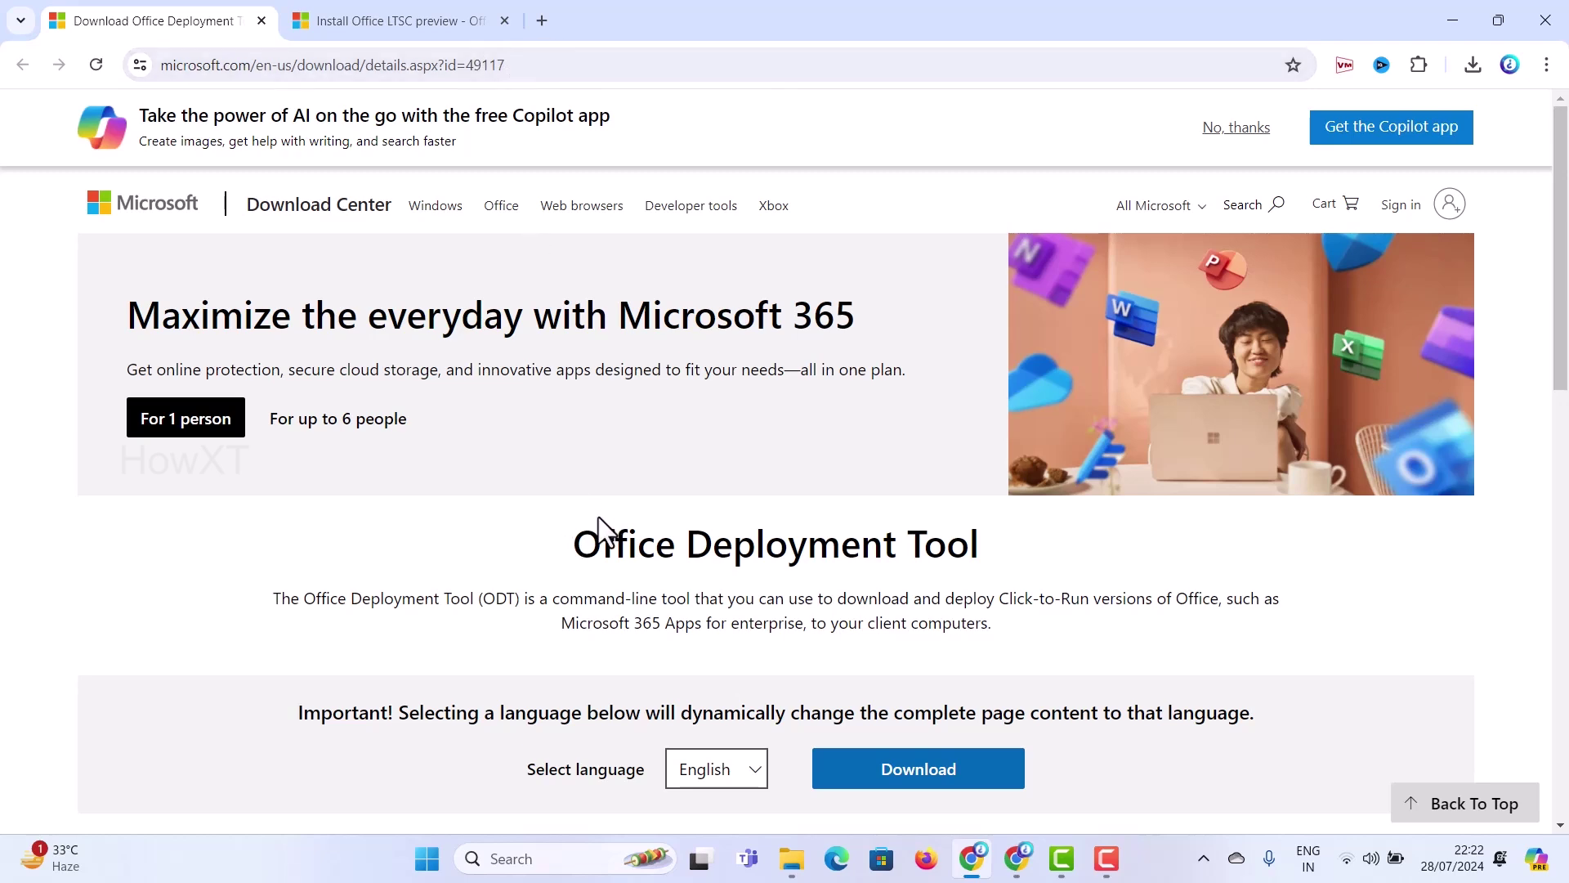
- Download the 3.6 MB officedeploymenttool .exe installer and run it from the downloads list
scroll(924, 552, "down", 3)
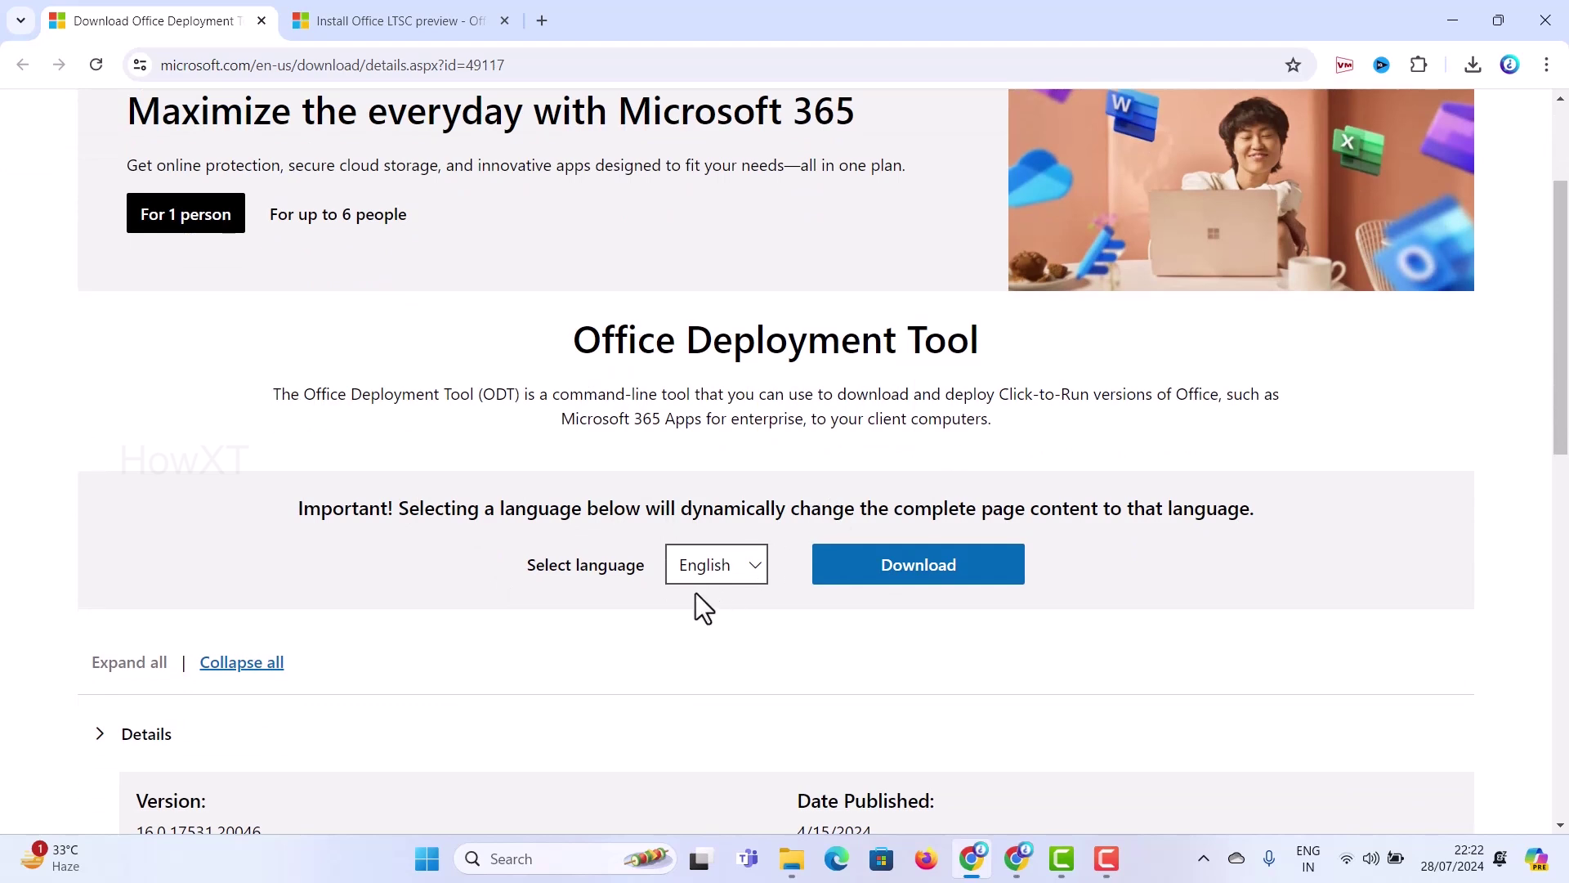
left_click(904, 568)
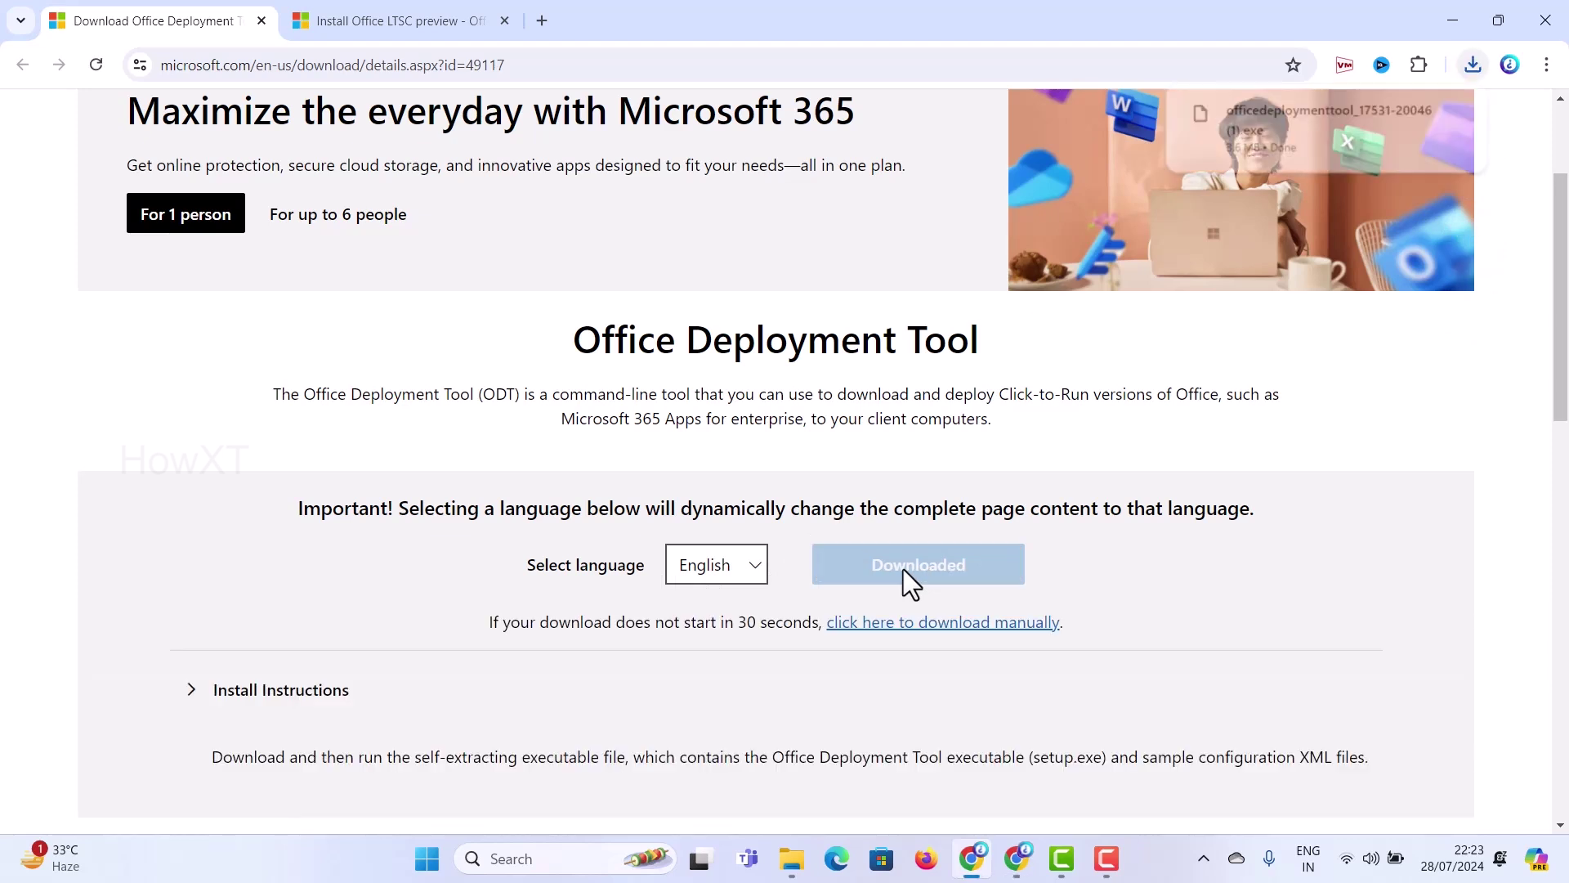
mouse_move(1366, 138)
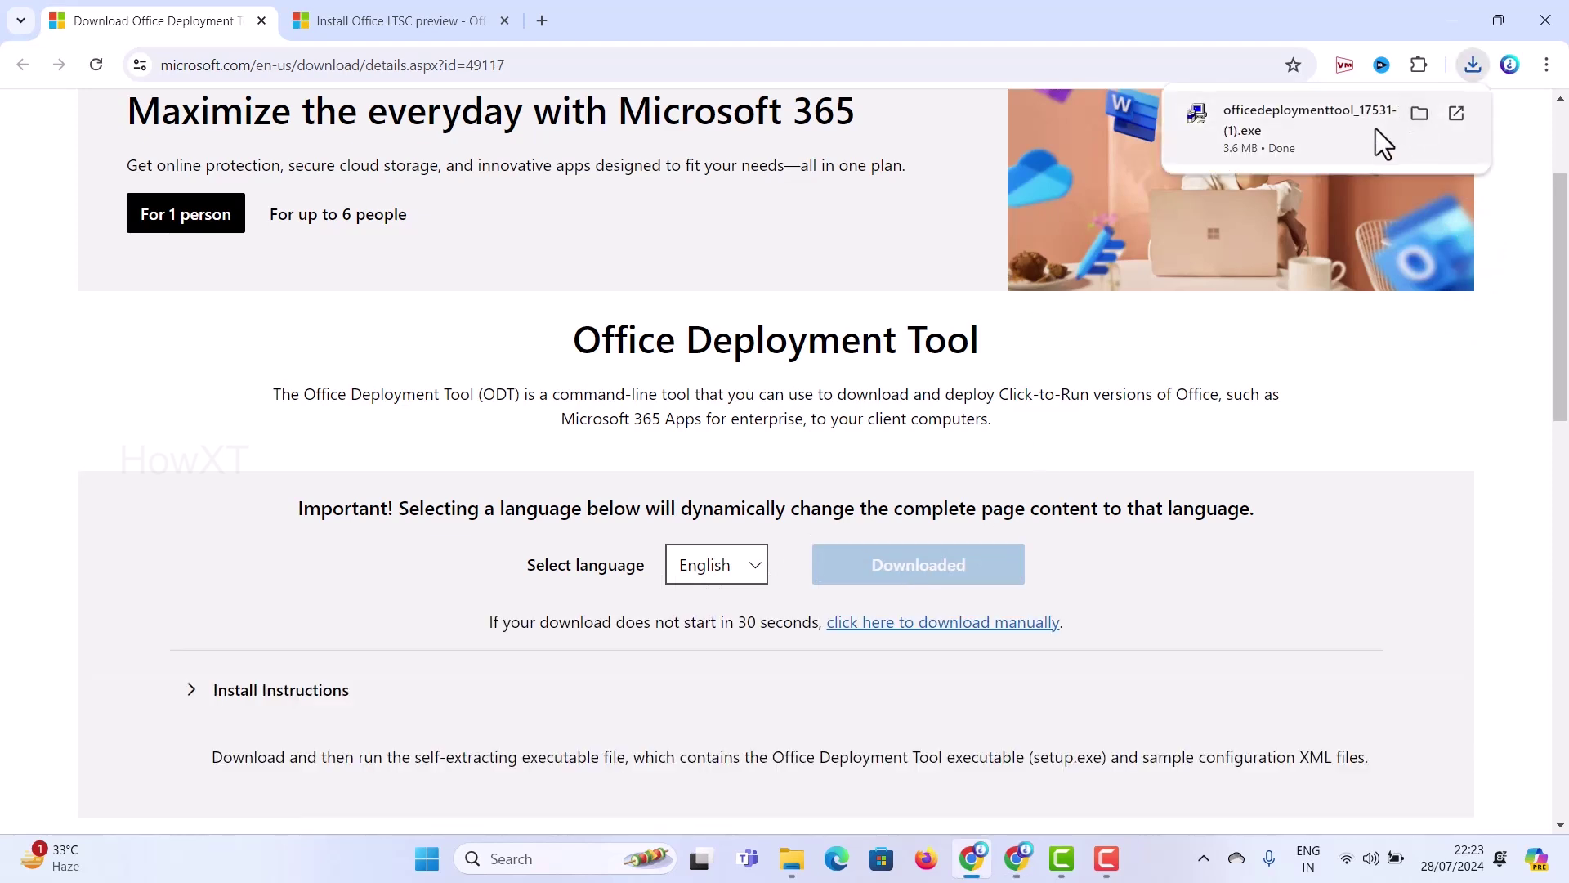
left_click(1270, 116)
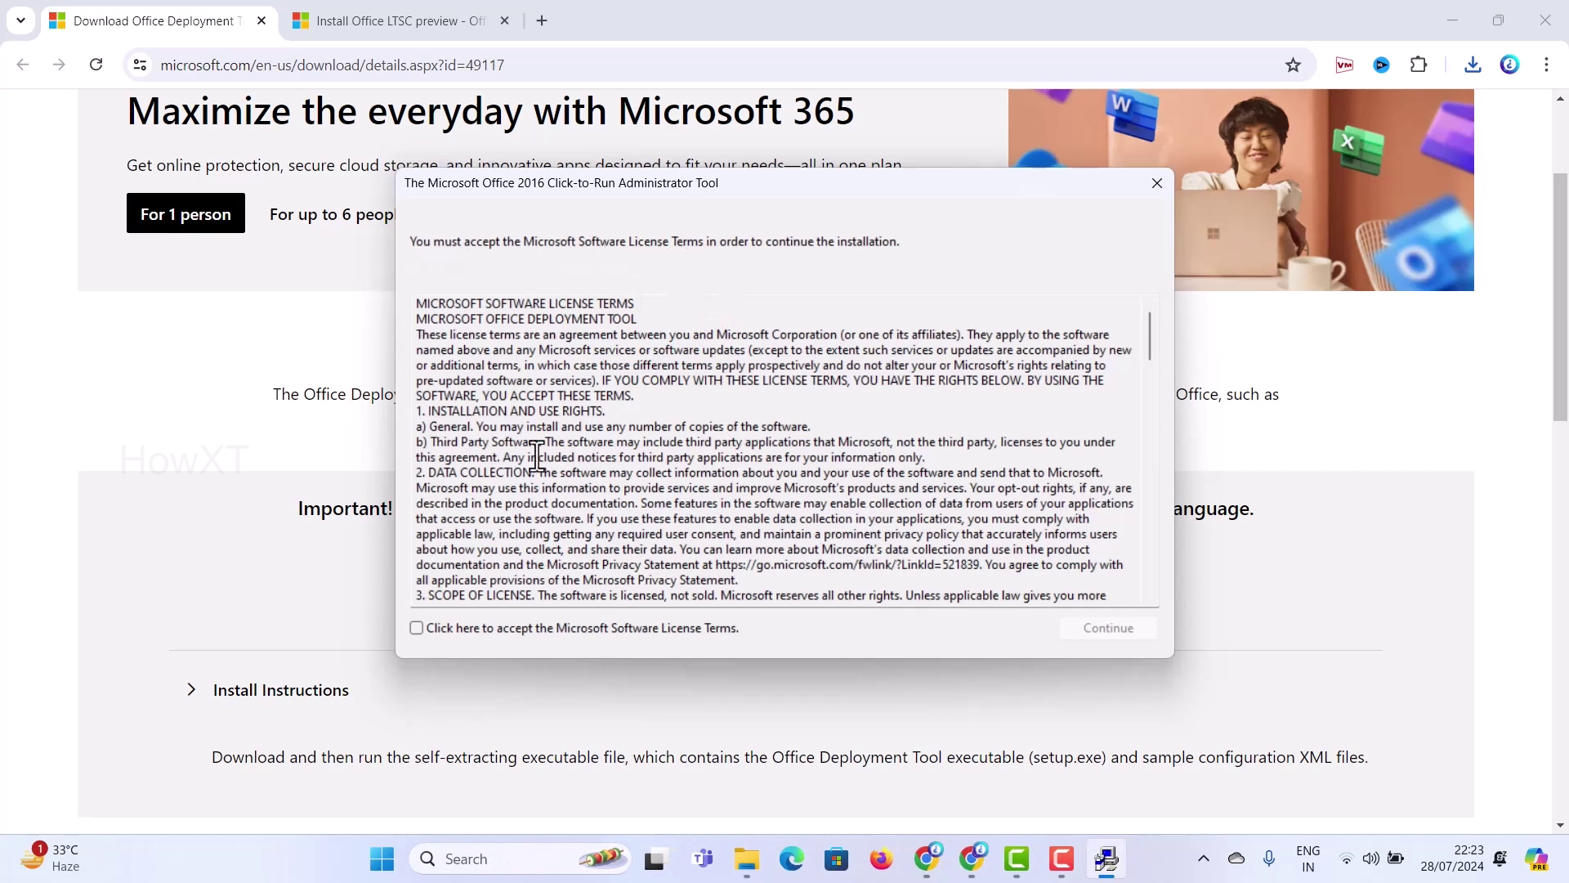
- Accept the license terms, extract the tool's files into a new Desktop folder, and minimize Chrome
left_click(428, 632)
left_click(1087, 629)
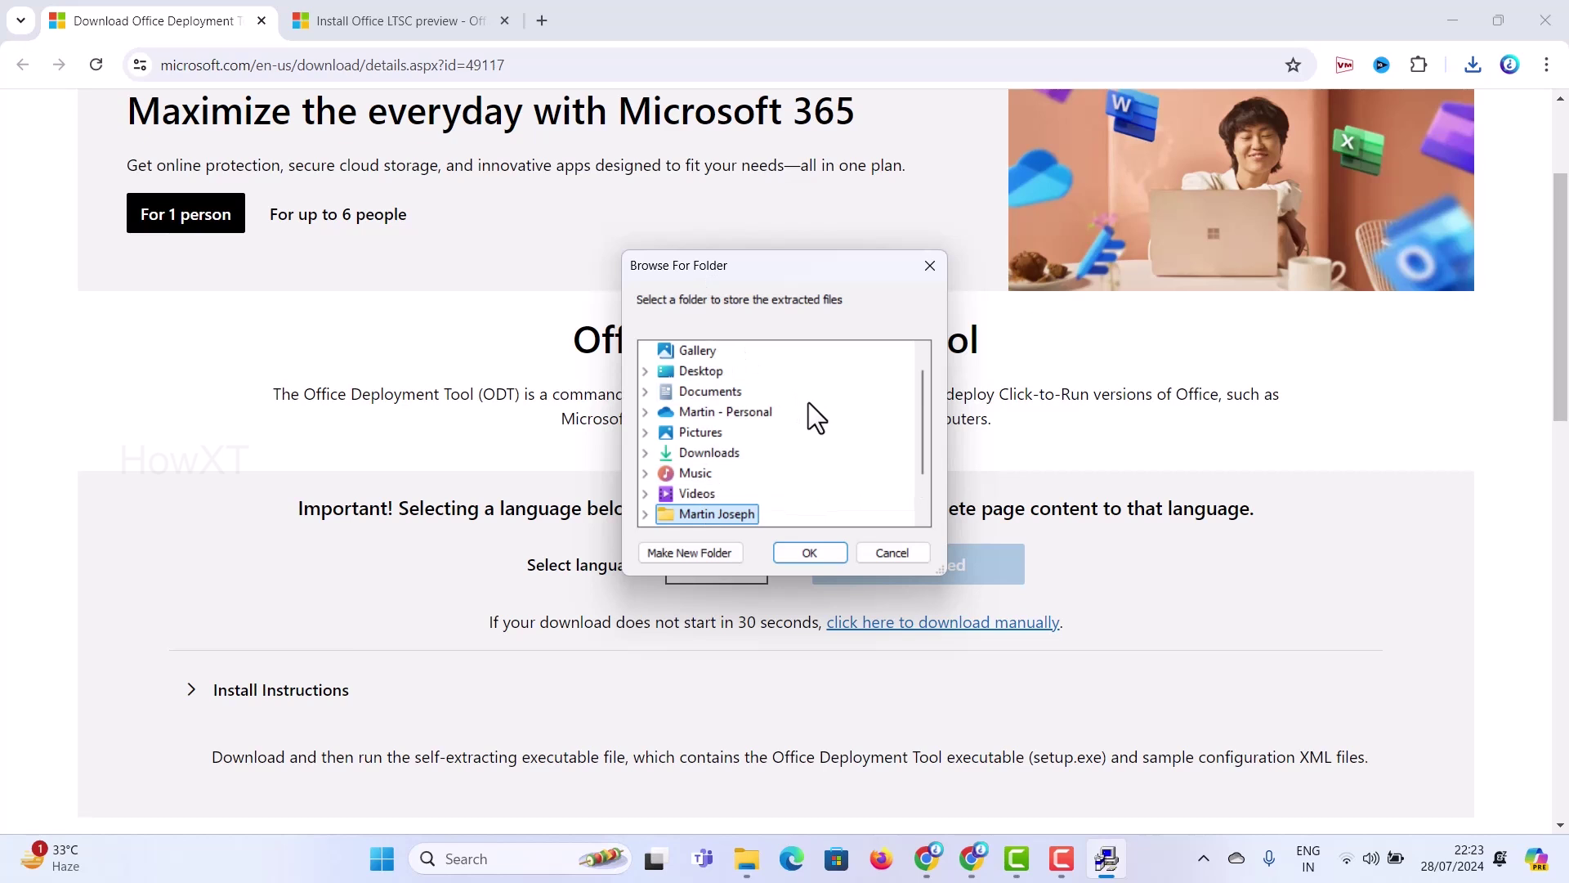
left_click(665, 373)
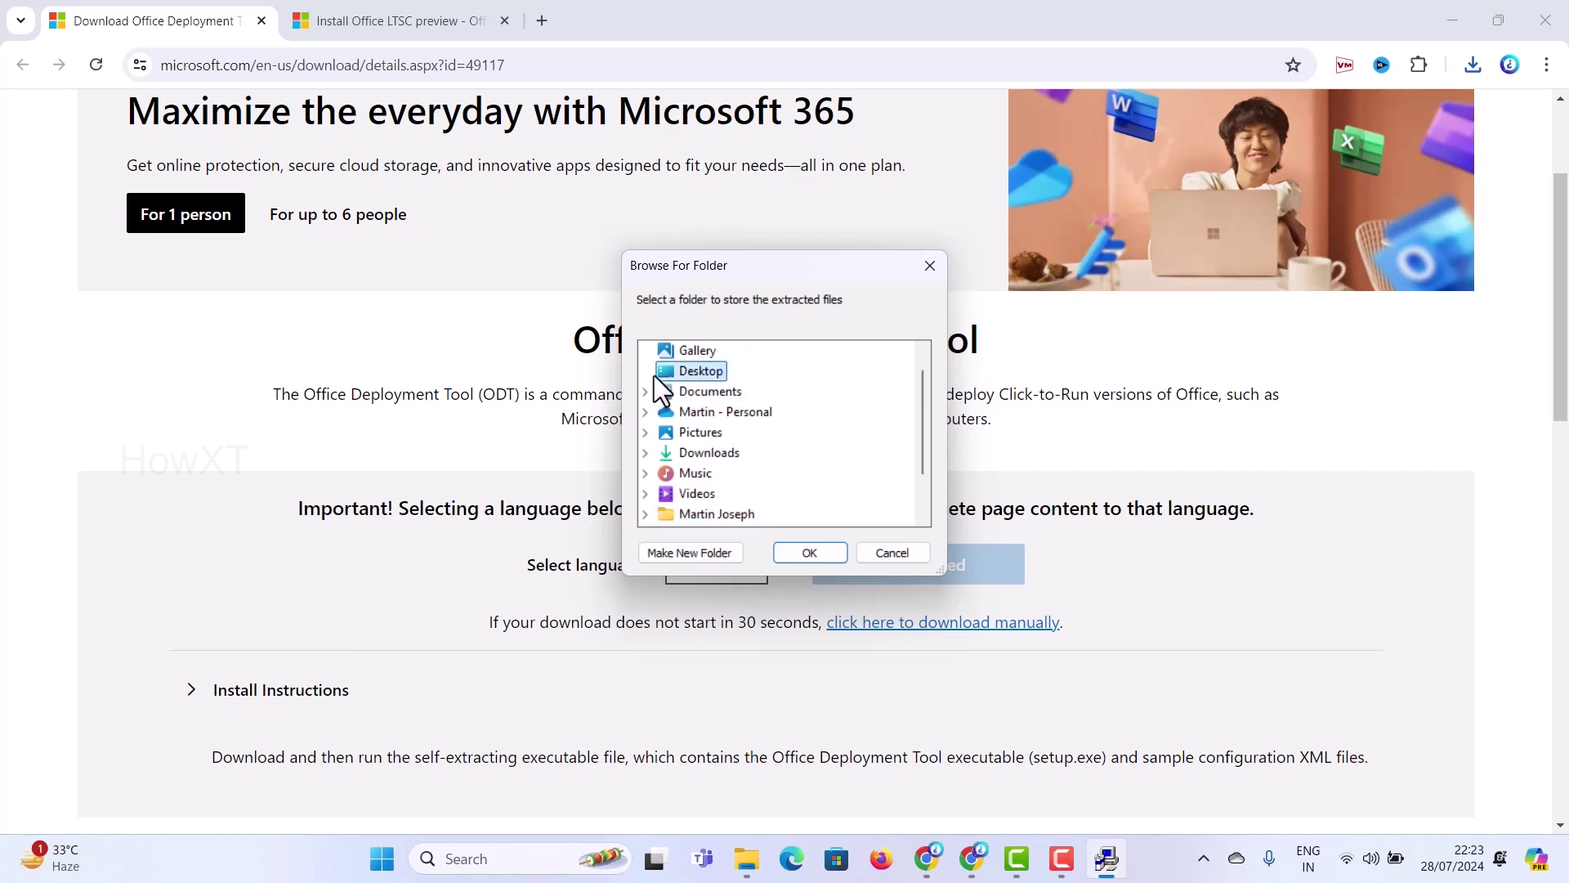
left_click(683, 552)
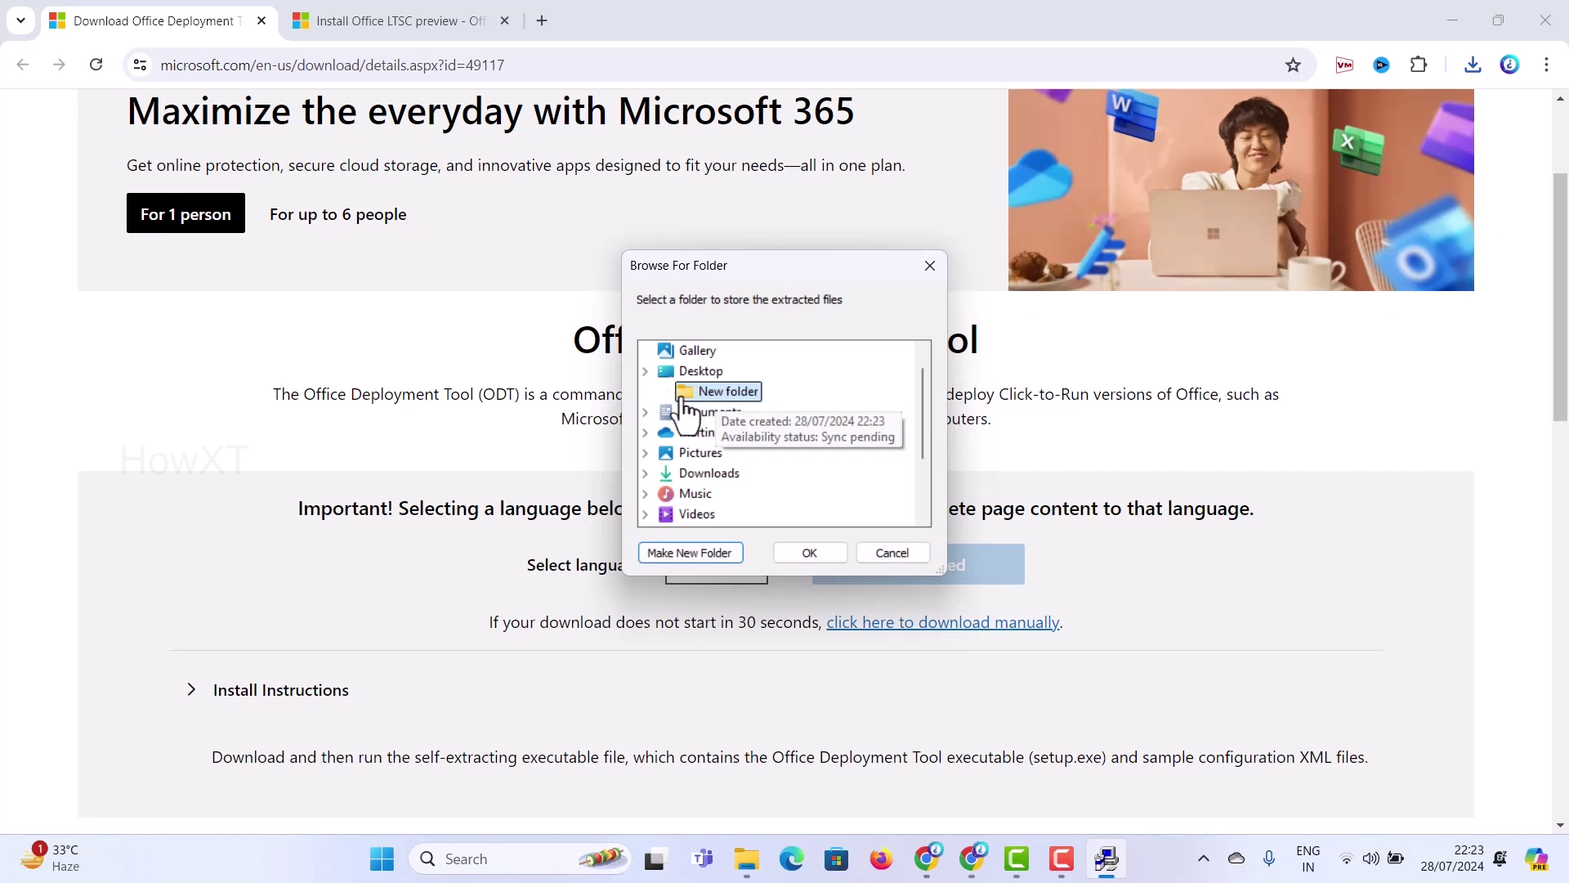
left_click(809, 552)
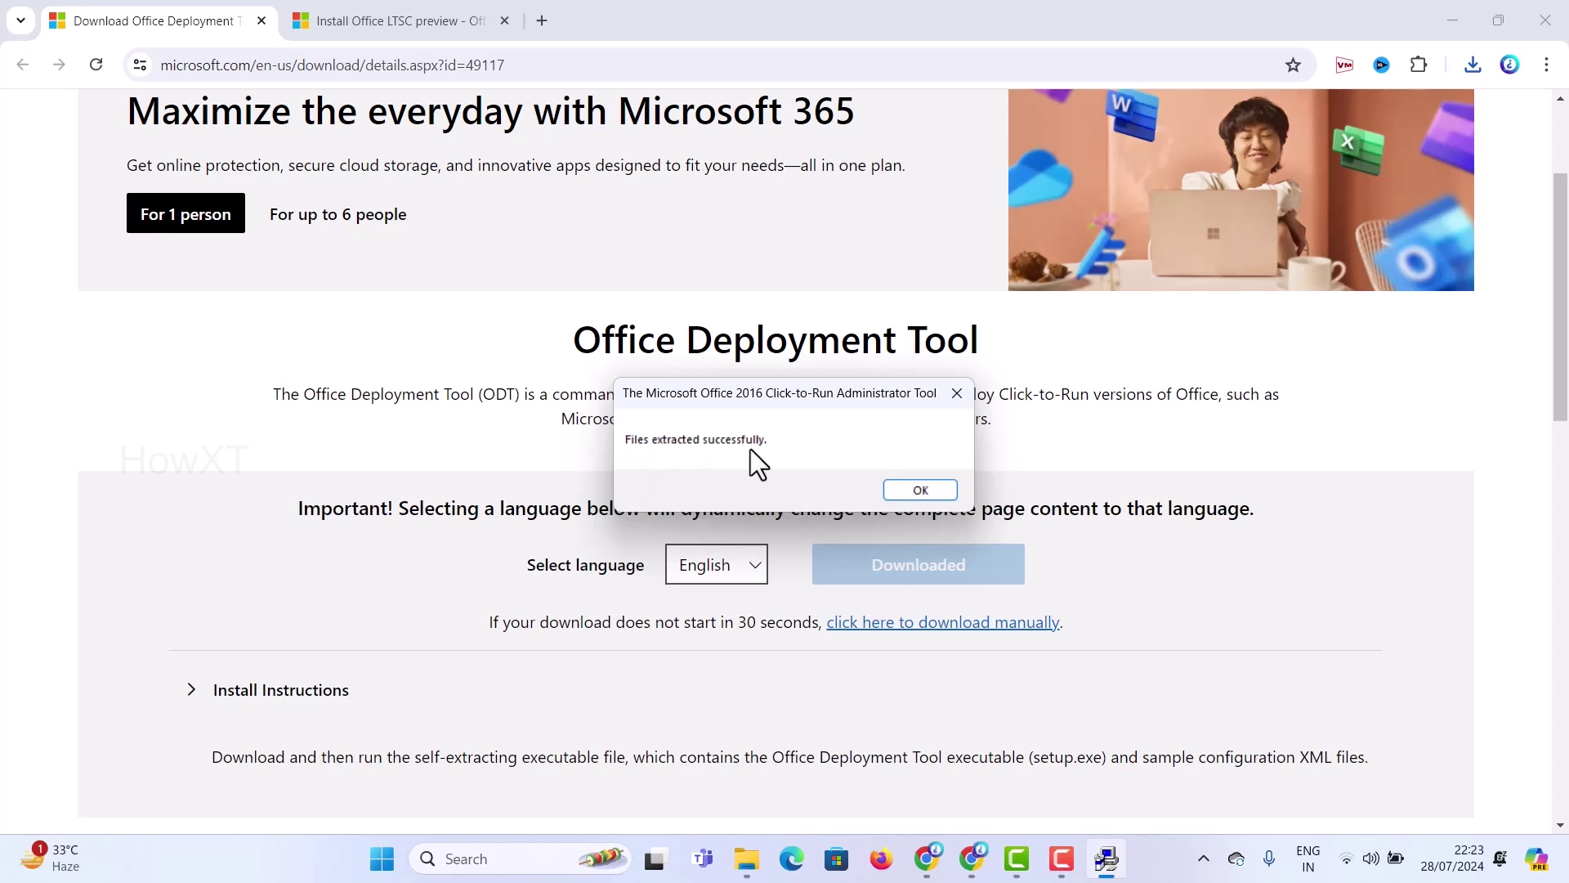
left_click(939, 489)
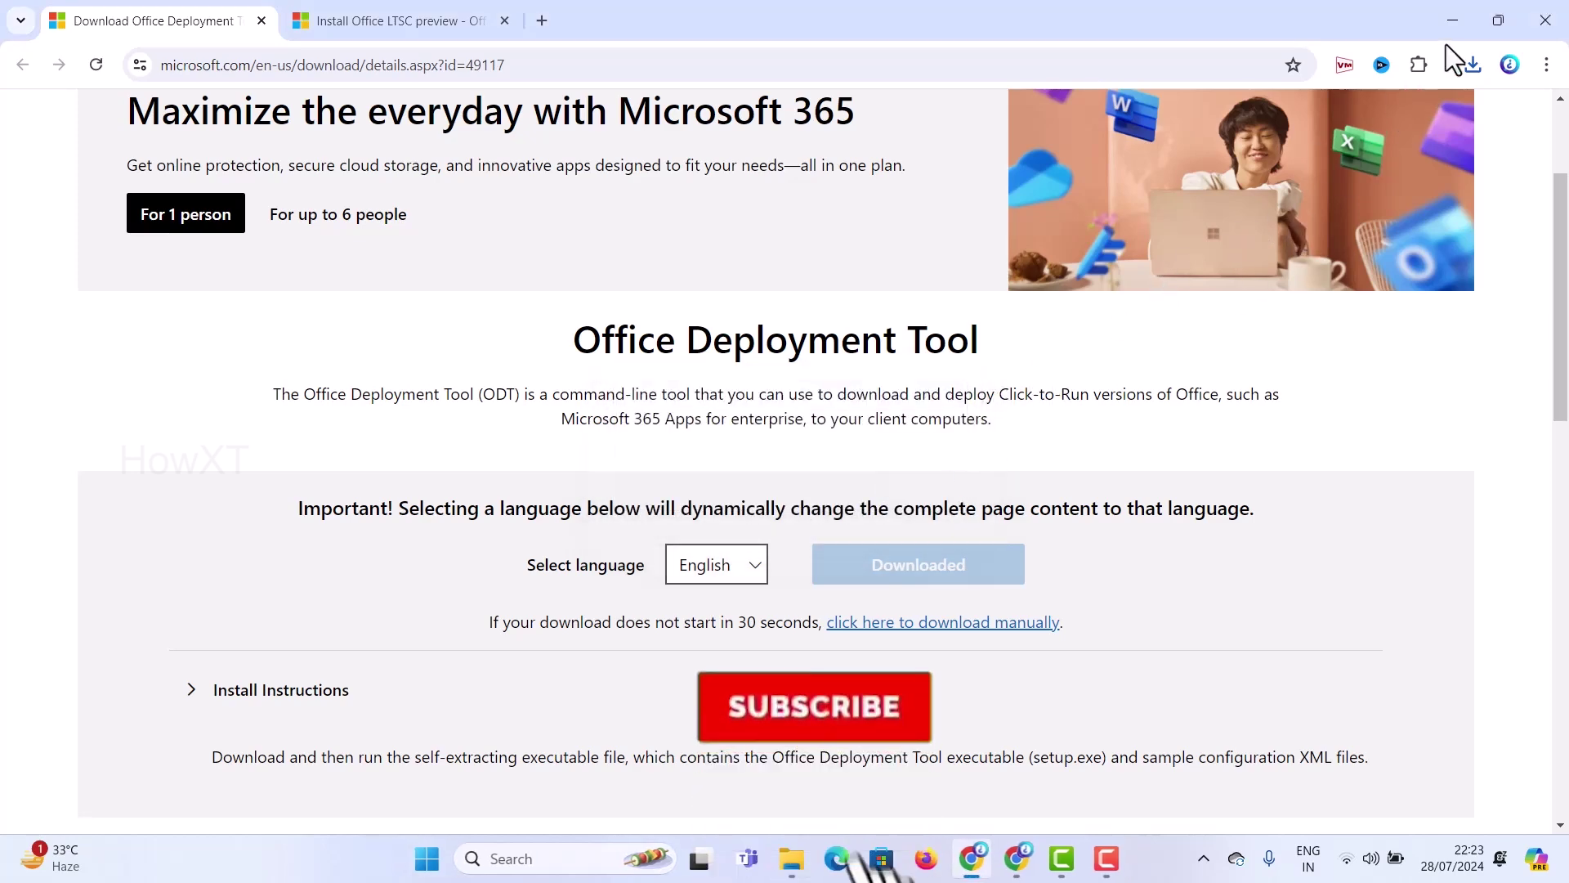
left_click(1452, 19)
- Open New folder on the Desktop and delete its four sample XML files, keeping only setup
left_click(117, 371)
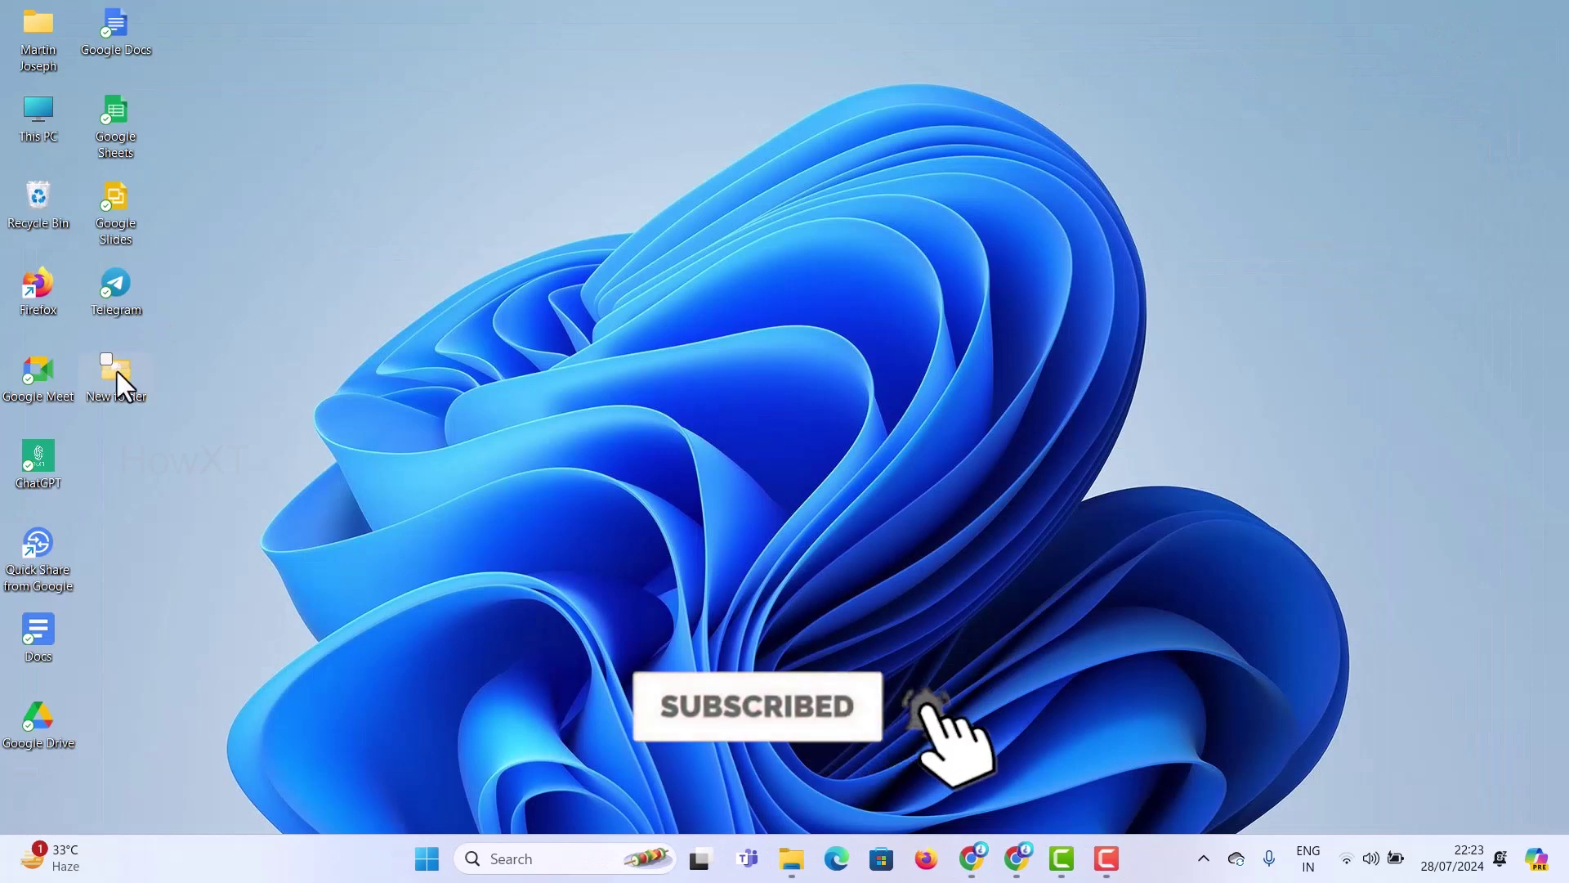
double_click(116, 371)
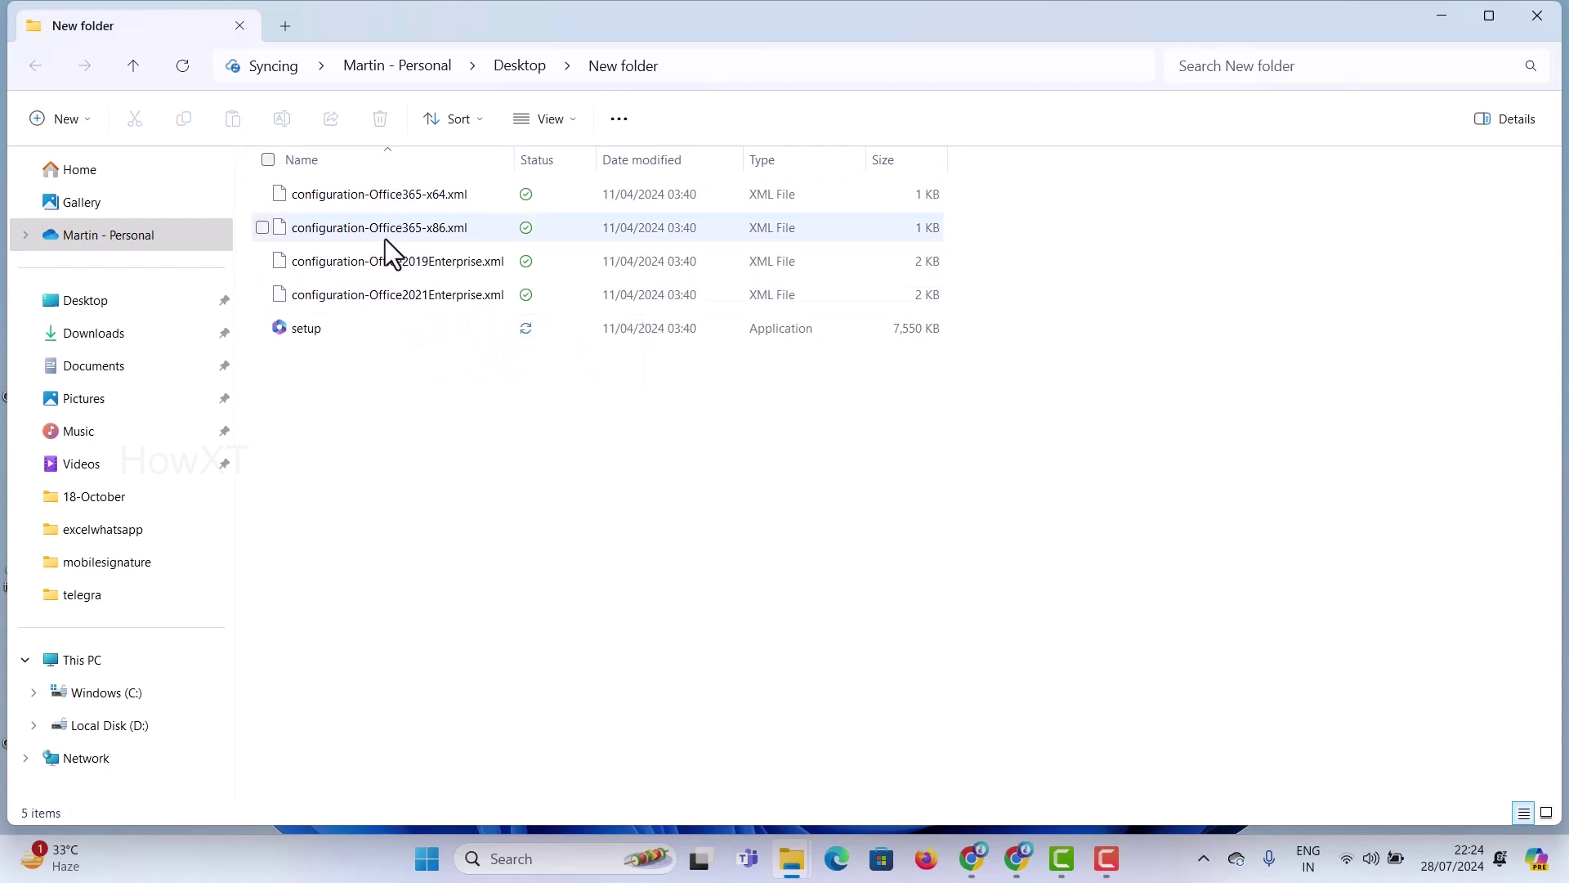
left_click(360, 304)
left_click(340, 197, "shift")
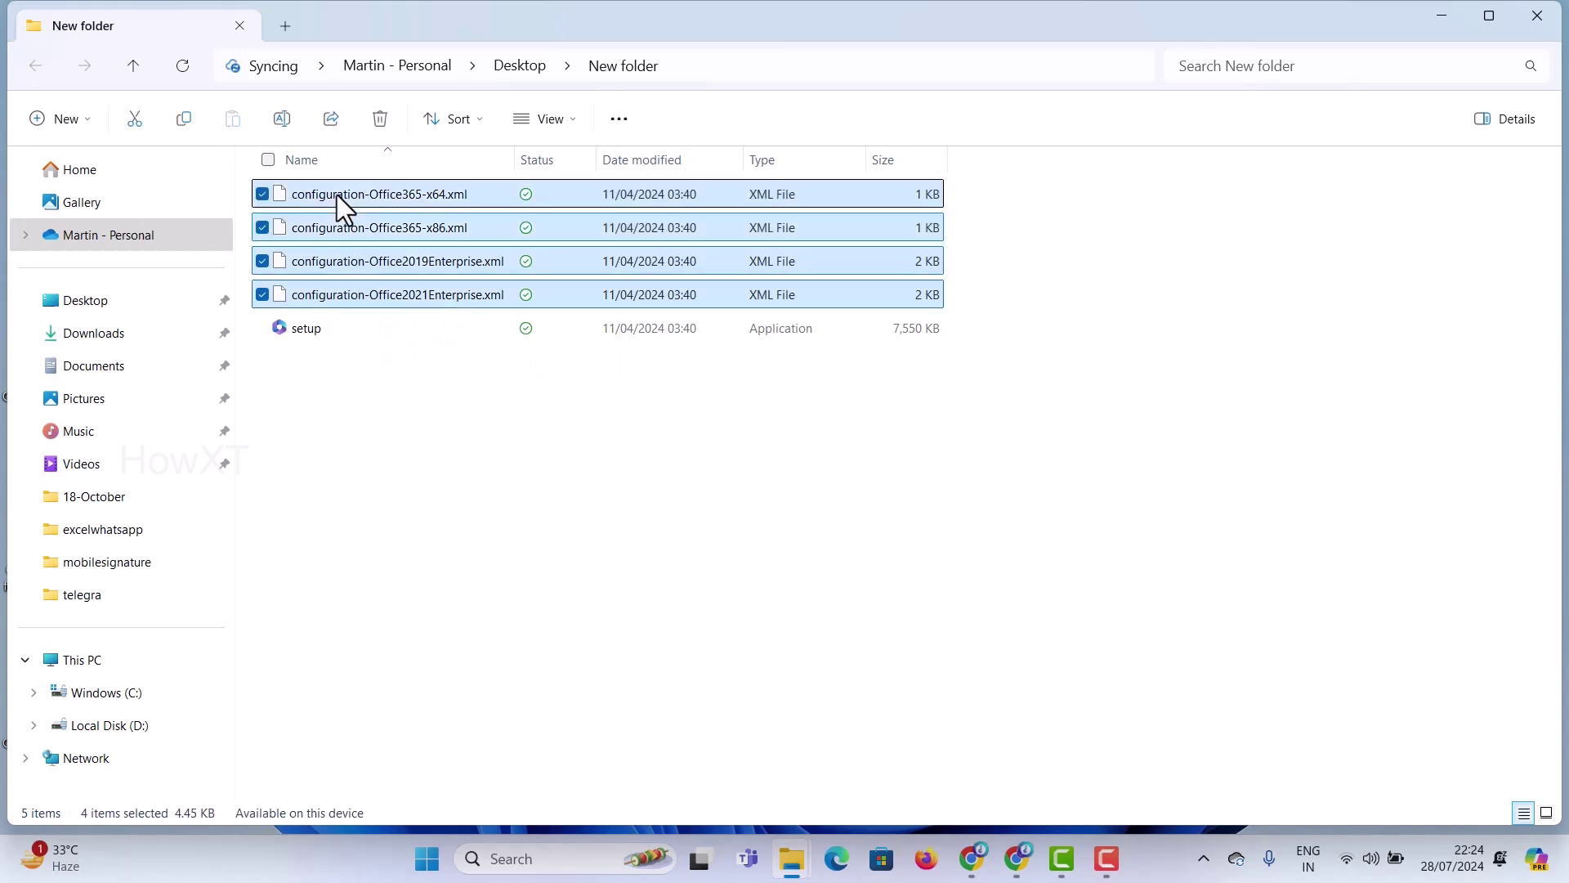
key("Delete")
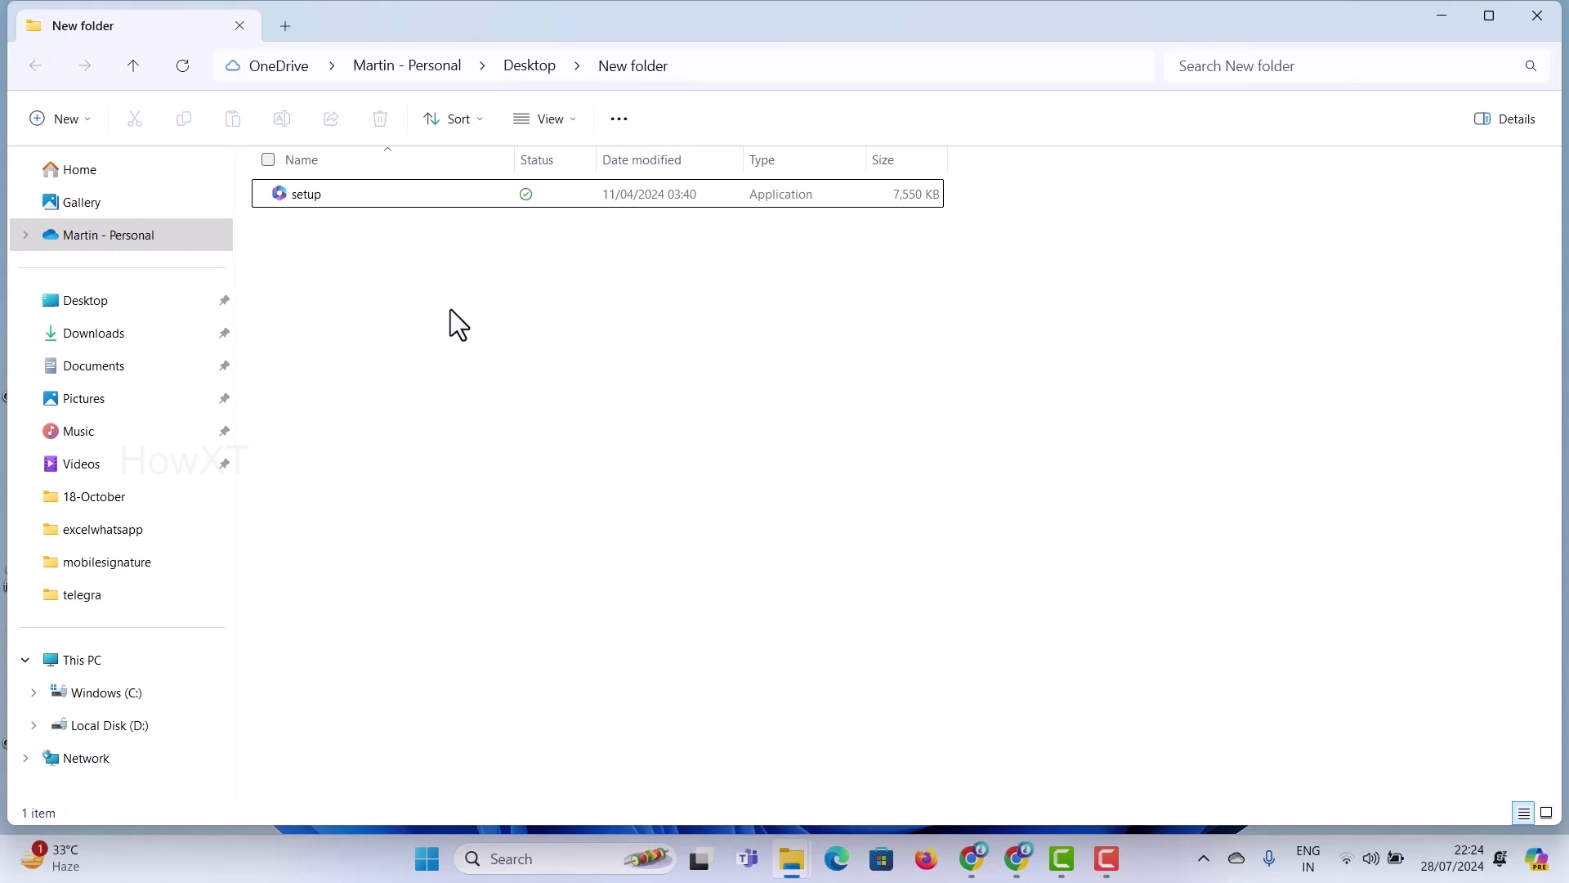
key("super")
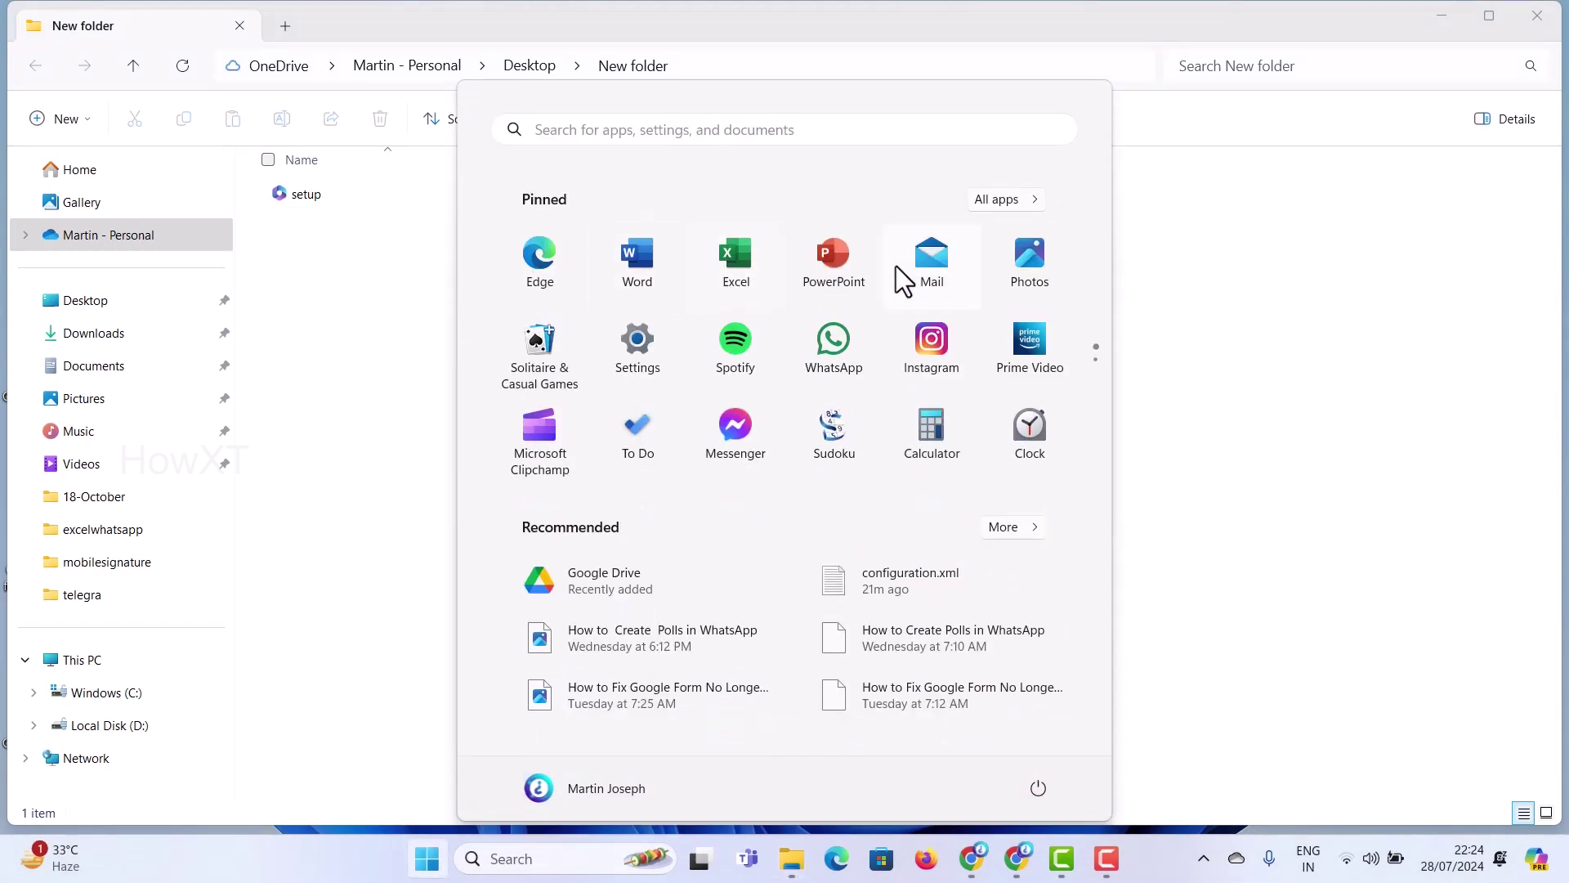
left_click(636, 352)
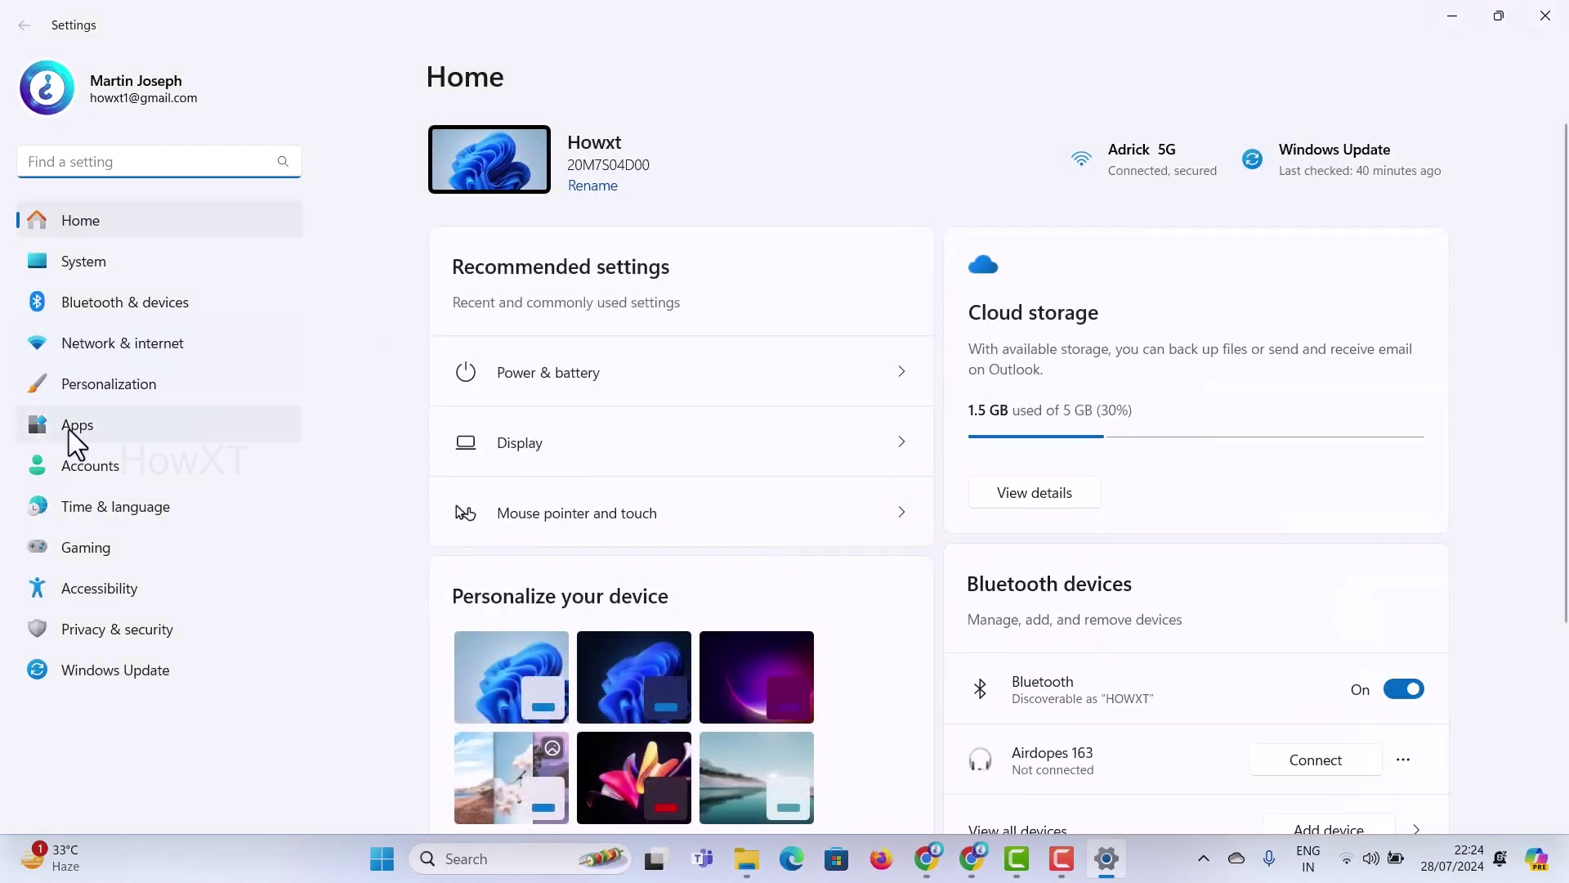
left_click(72, 426)
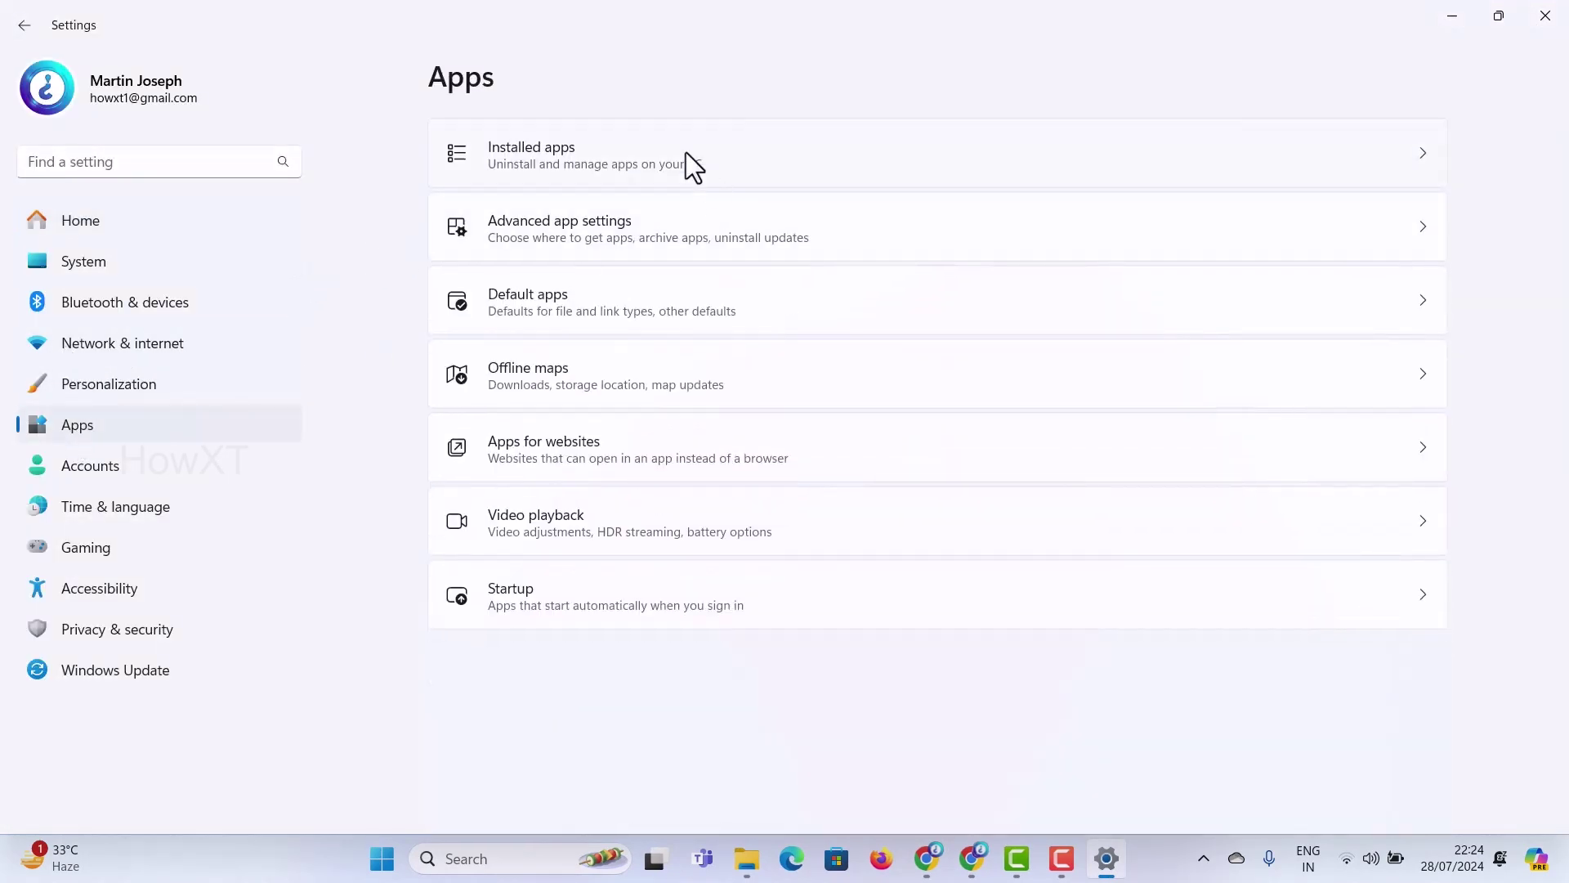
left_click(484, 169)
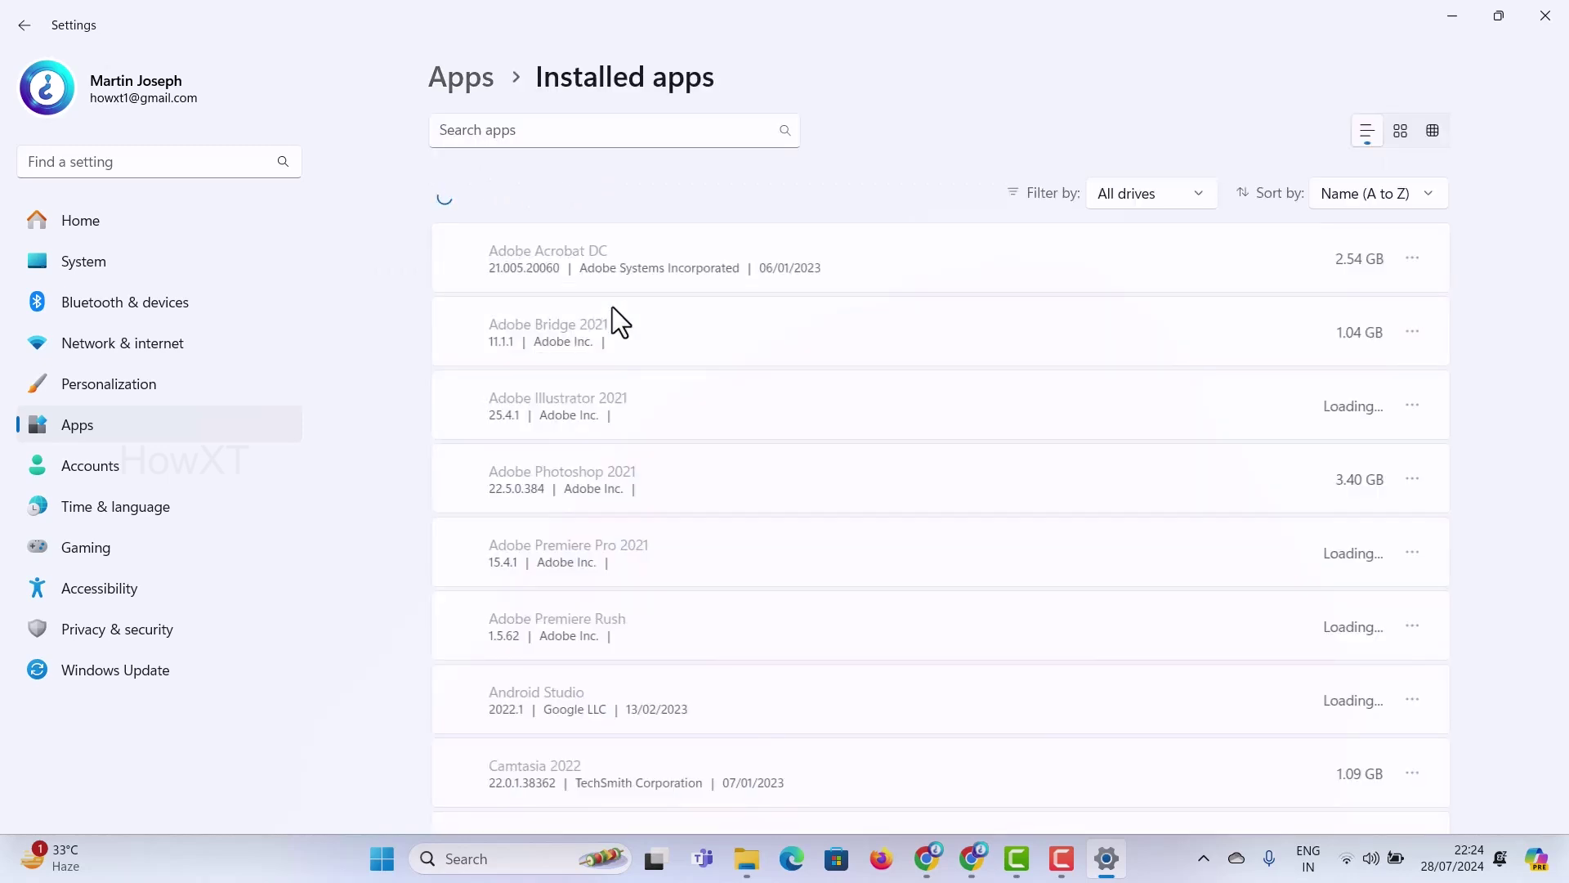
left_click(488, 131)
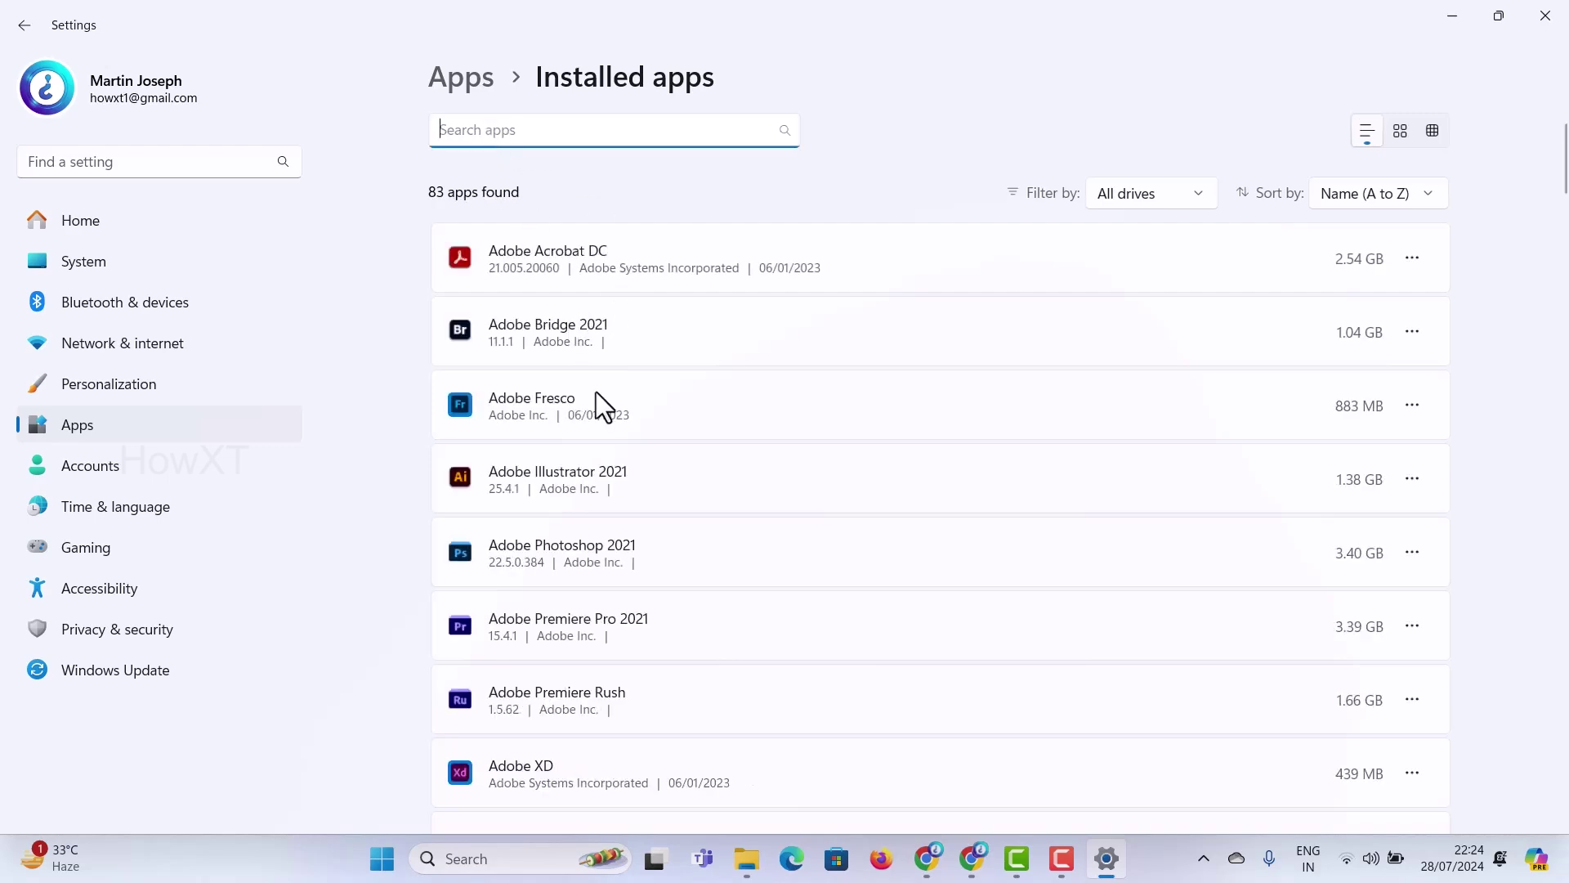
scroll(596, 392, "down", 10)
scroll(596, 391, "down", 15)
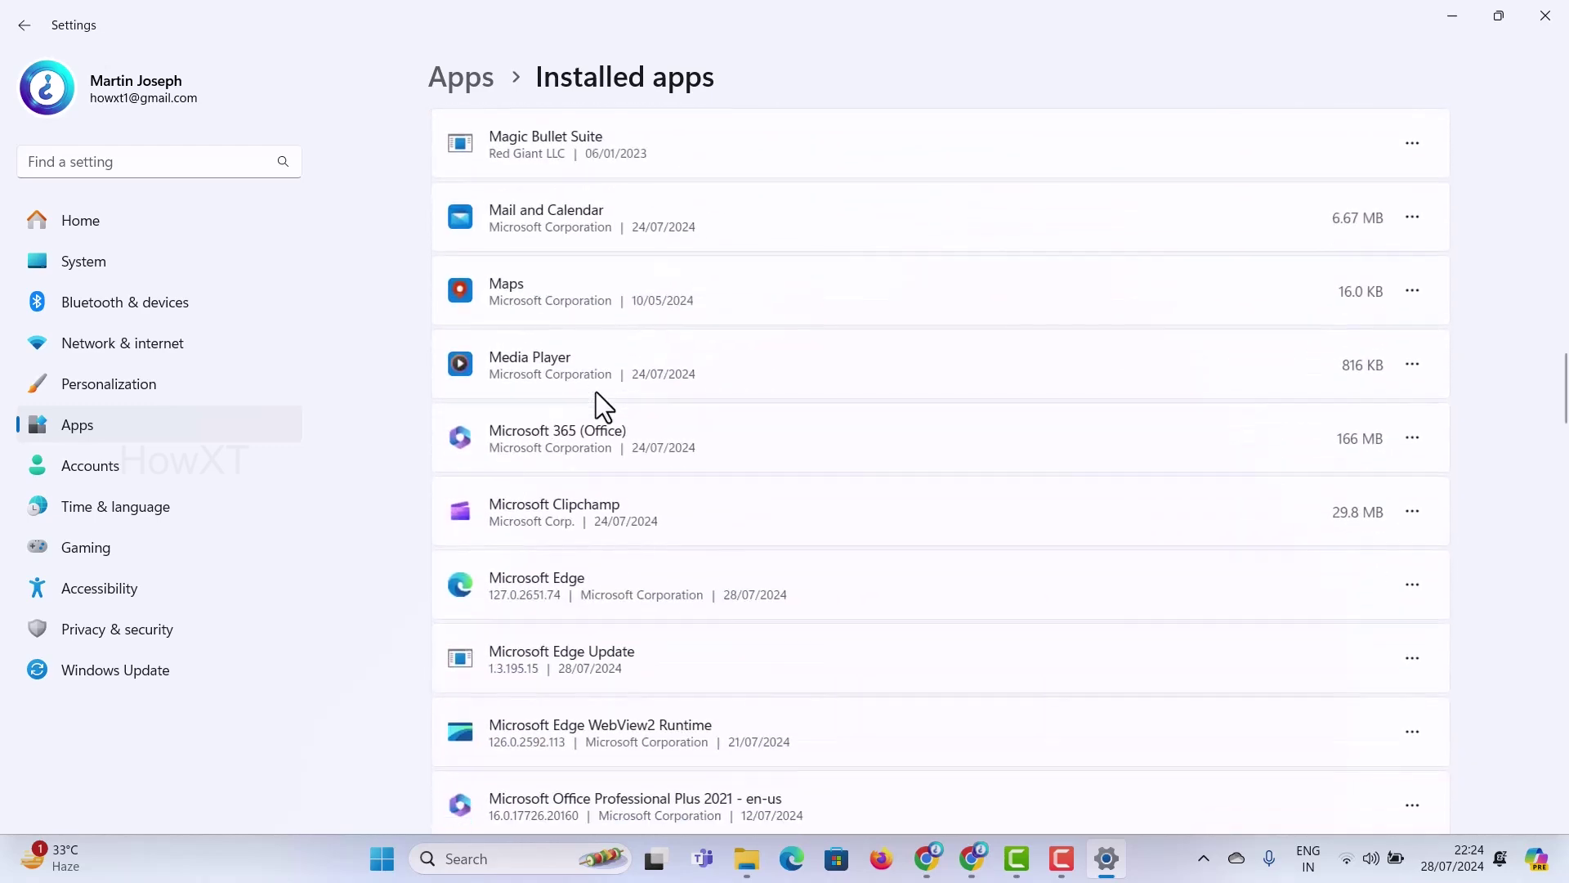
scroll(596, 391, "down", 3)
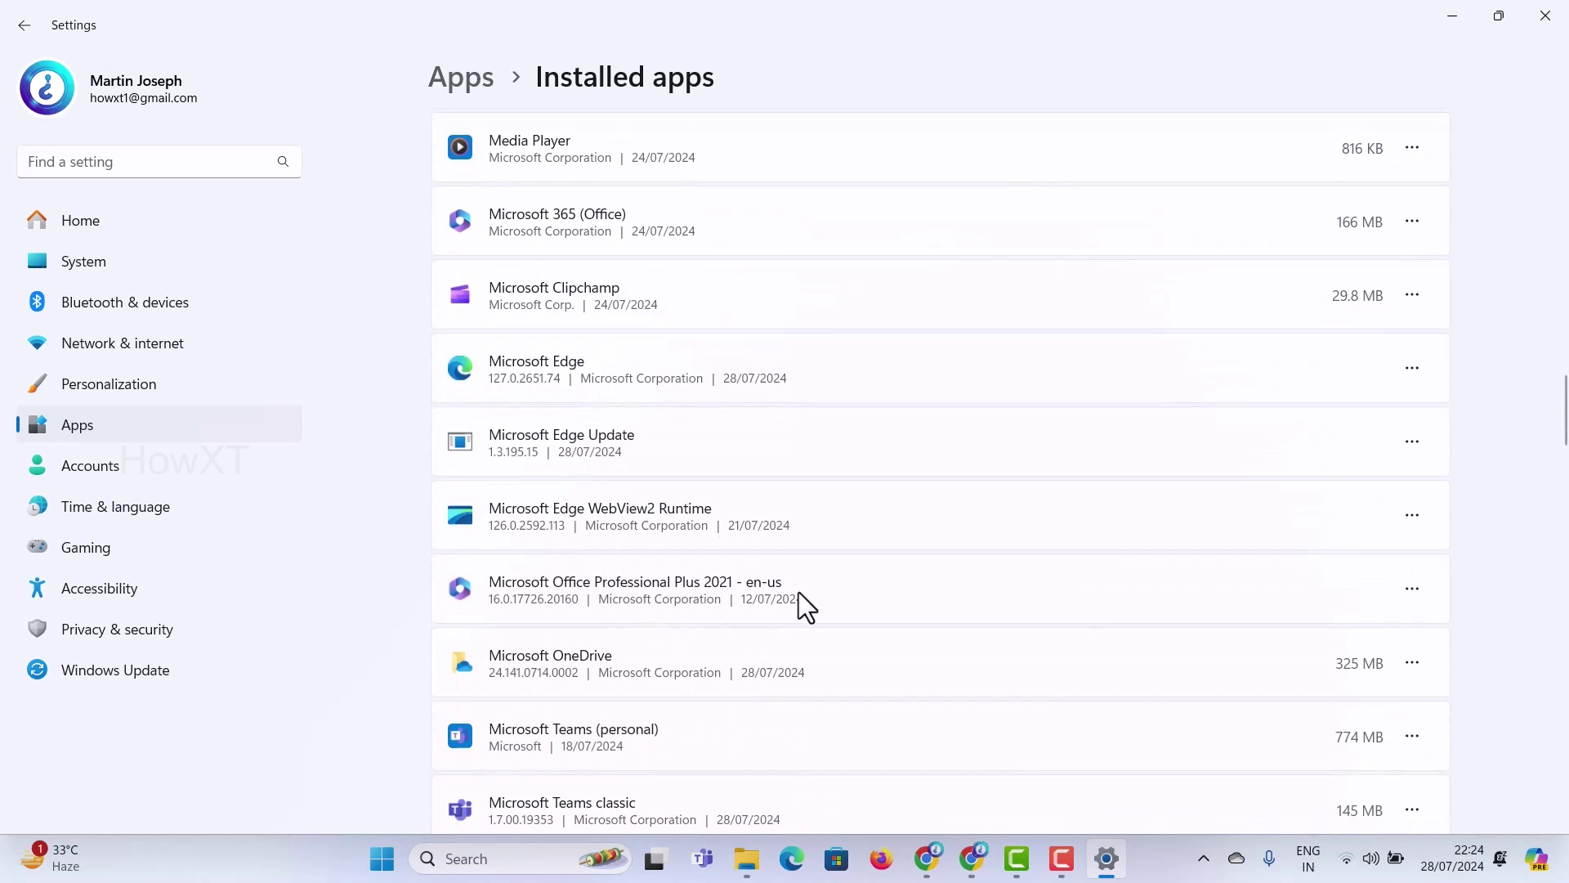
left_click(1431, 592)
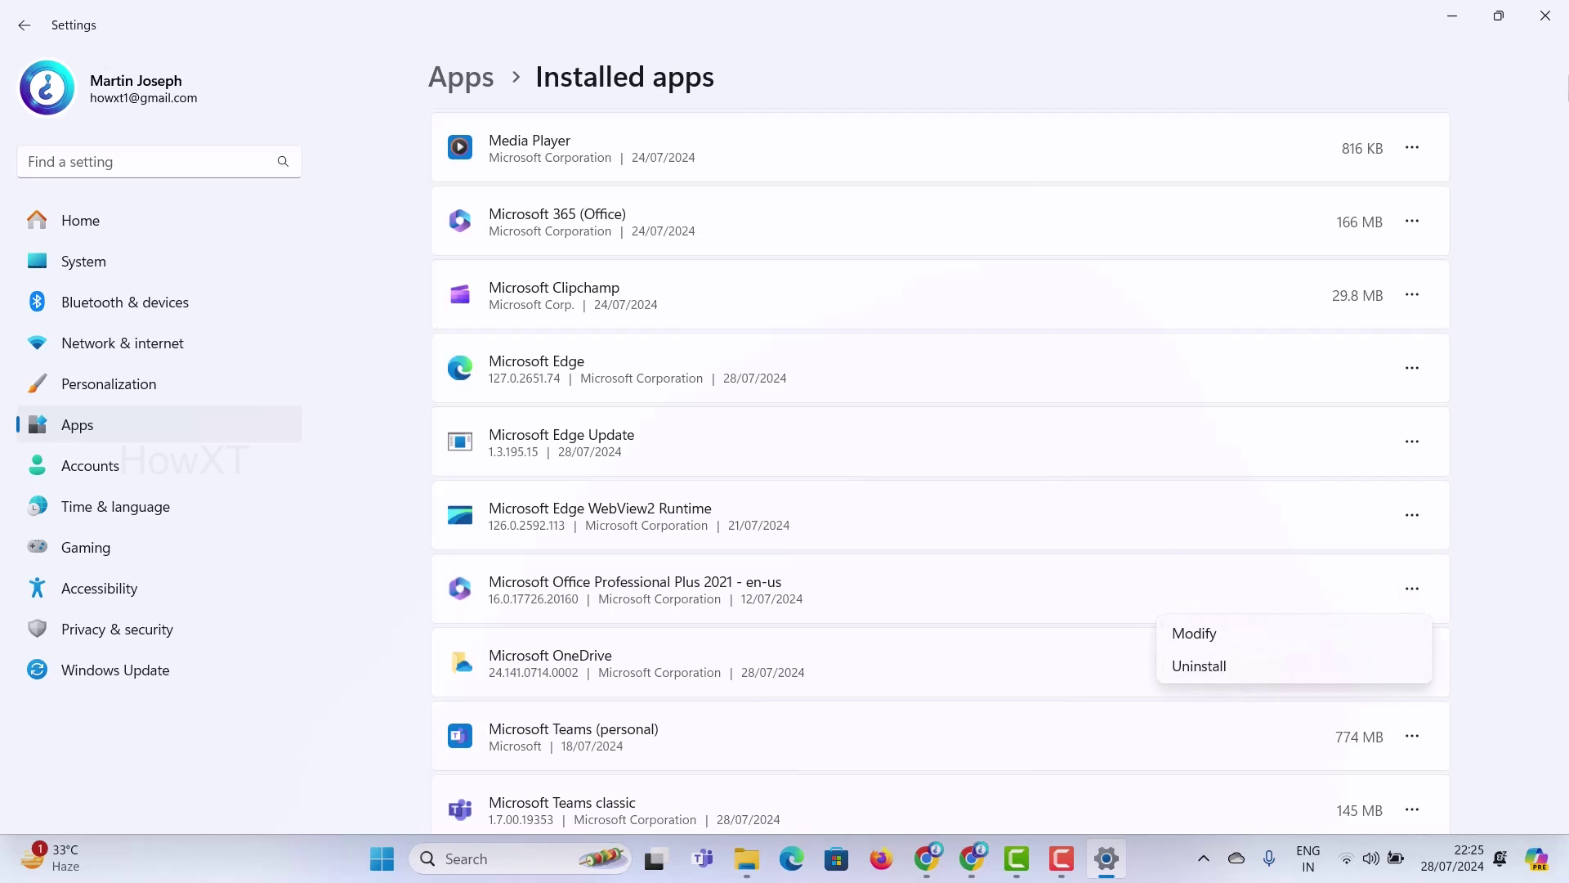
left_click(1537, 23)
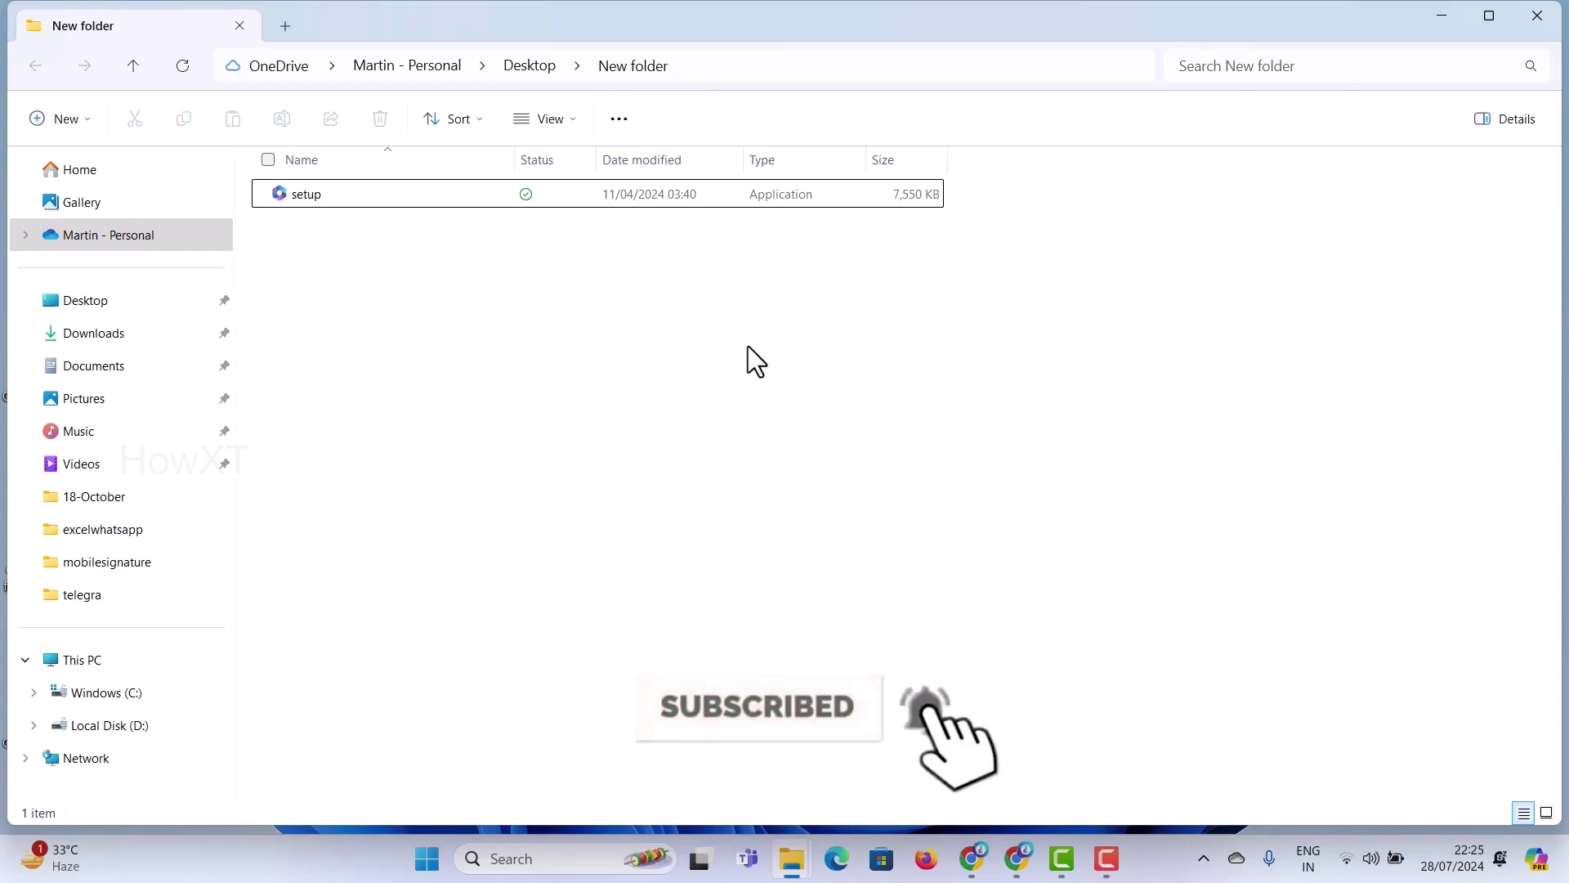
- Copy the Example configuration.xml code block from the Office LTSC preview install page on Microsoft Learn
left_click(974, 857)
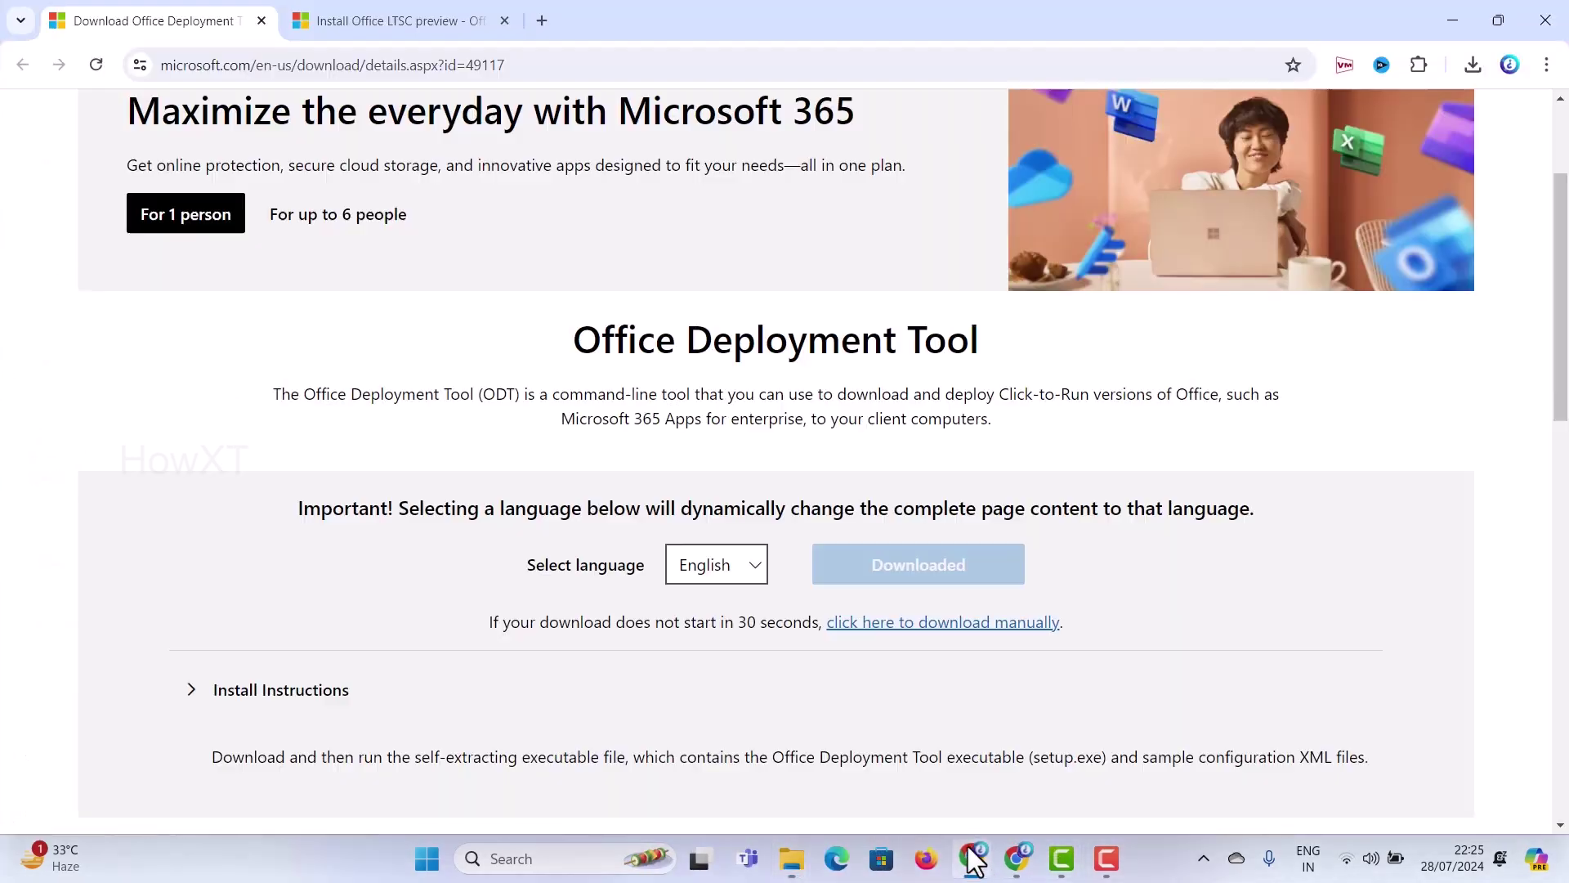
left_click(325, 18)
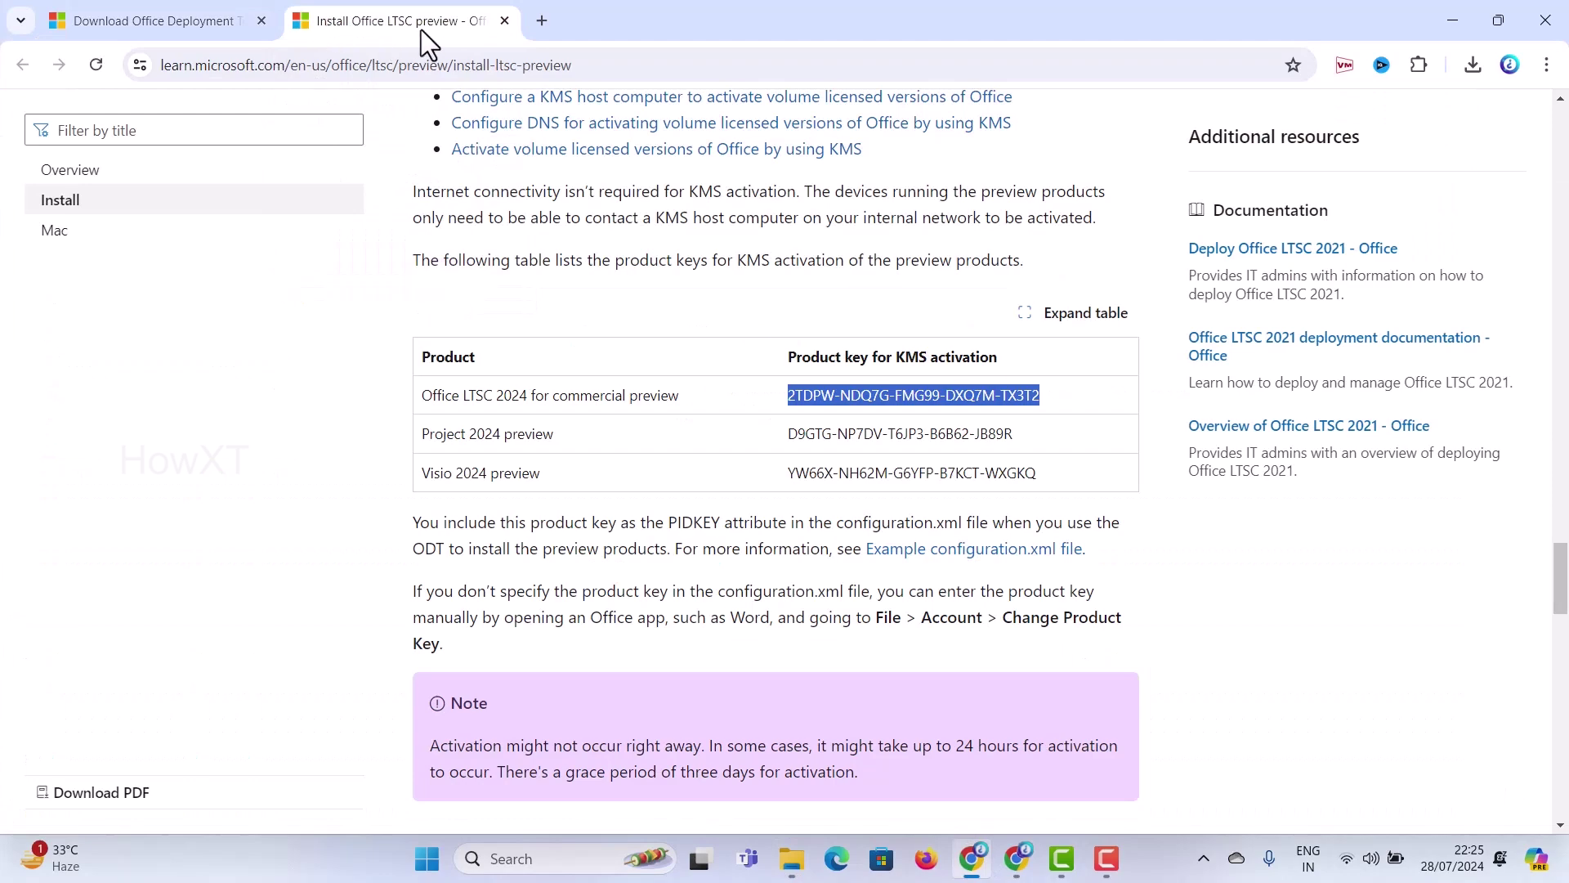
scroll(554, 452, "up", 15)
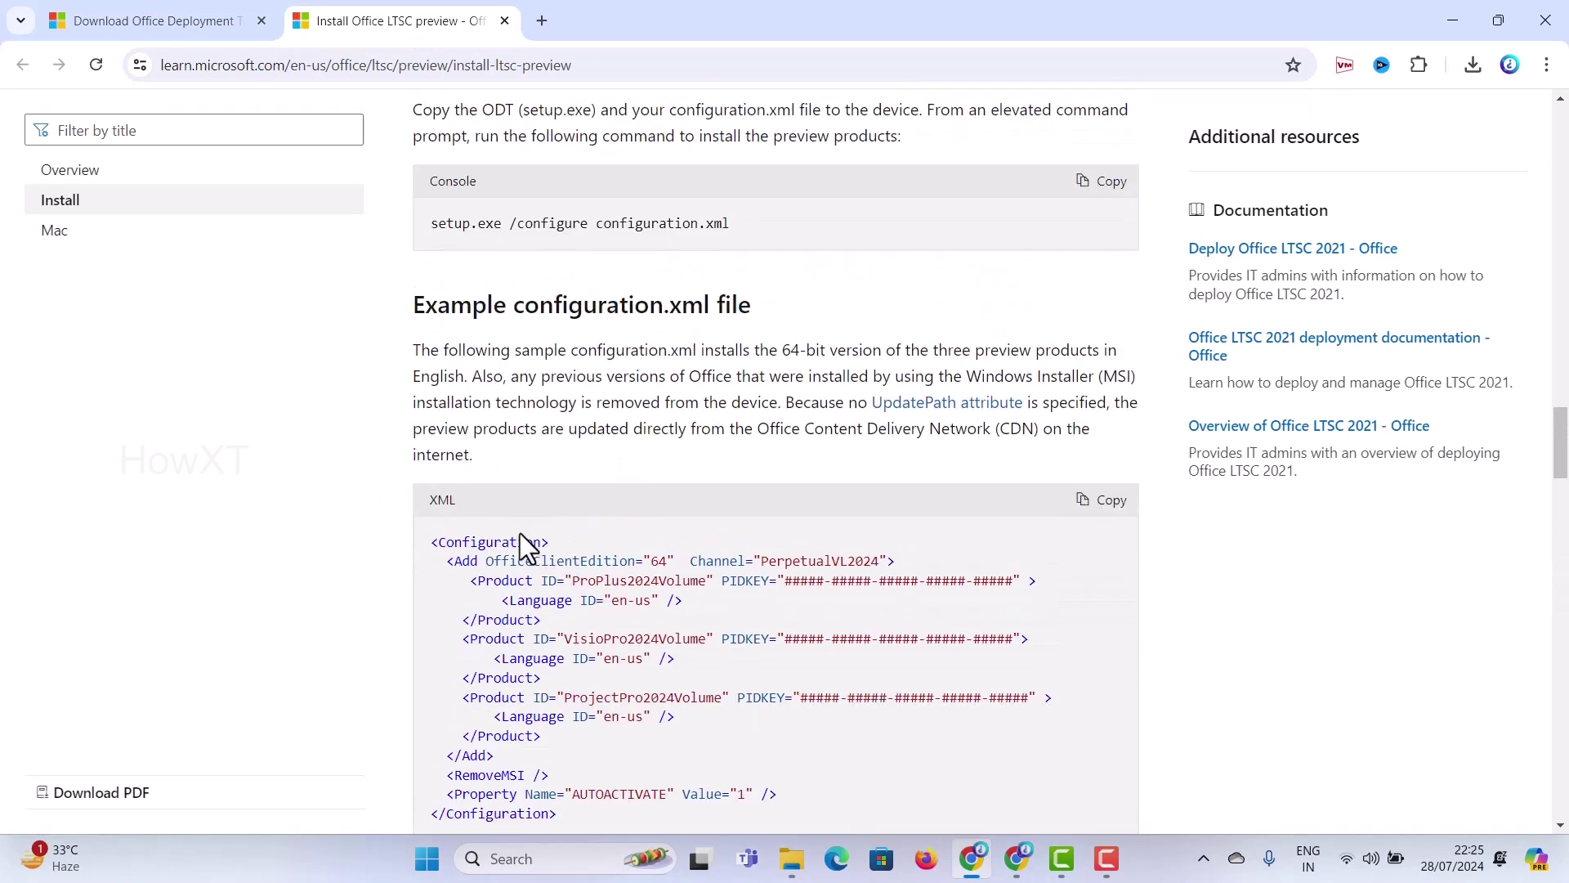
scroll(519, 532, "down", 15)
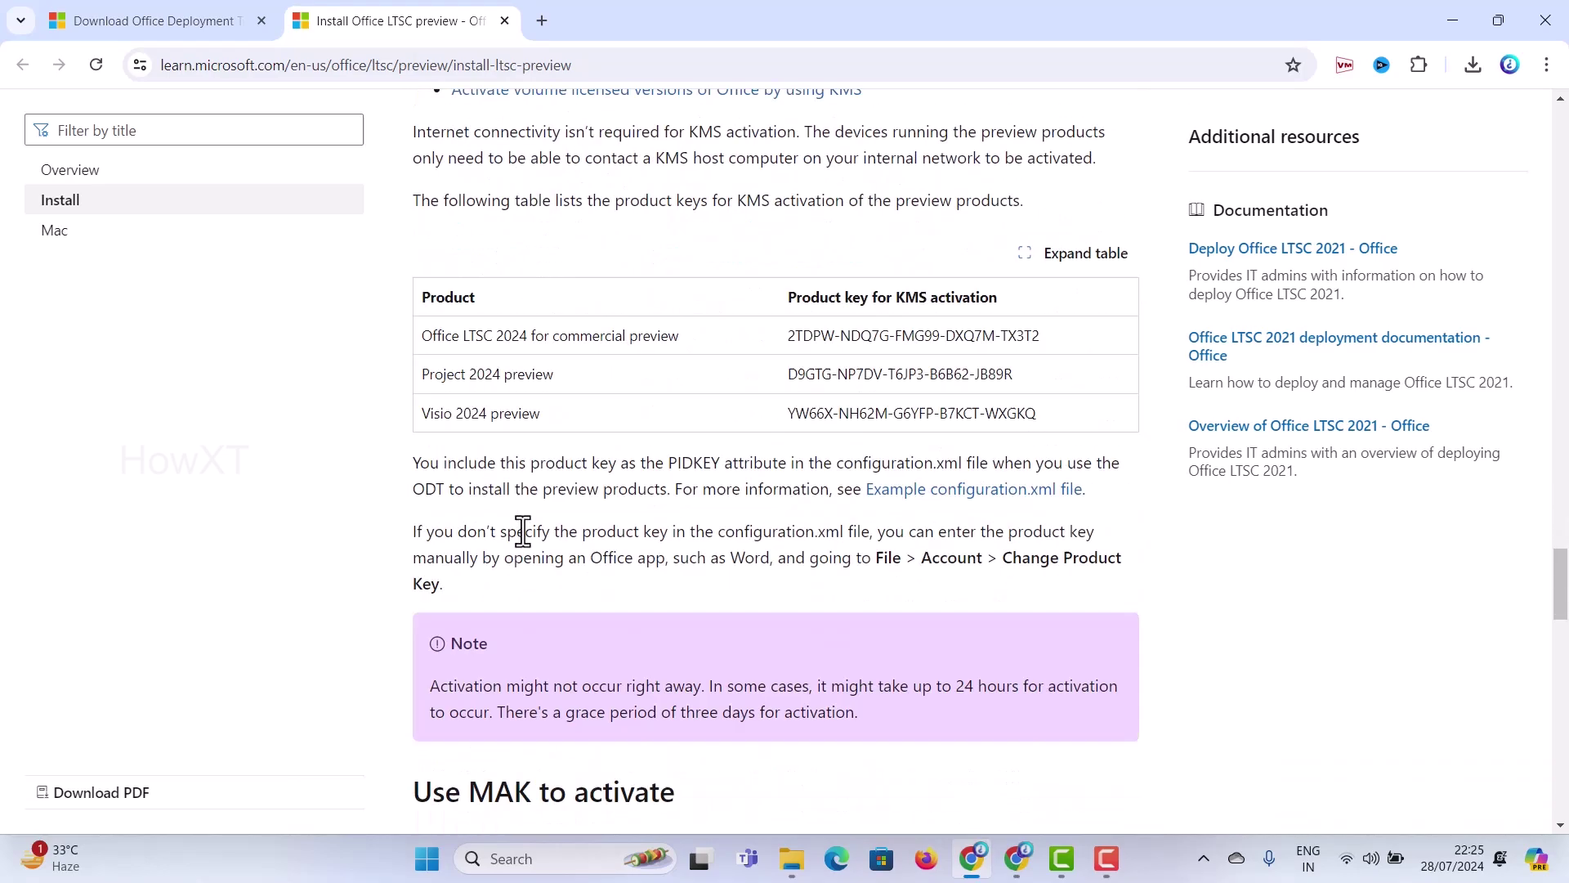
scroll(523, 531, "up", 15)
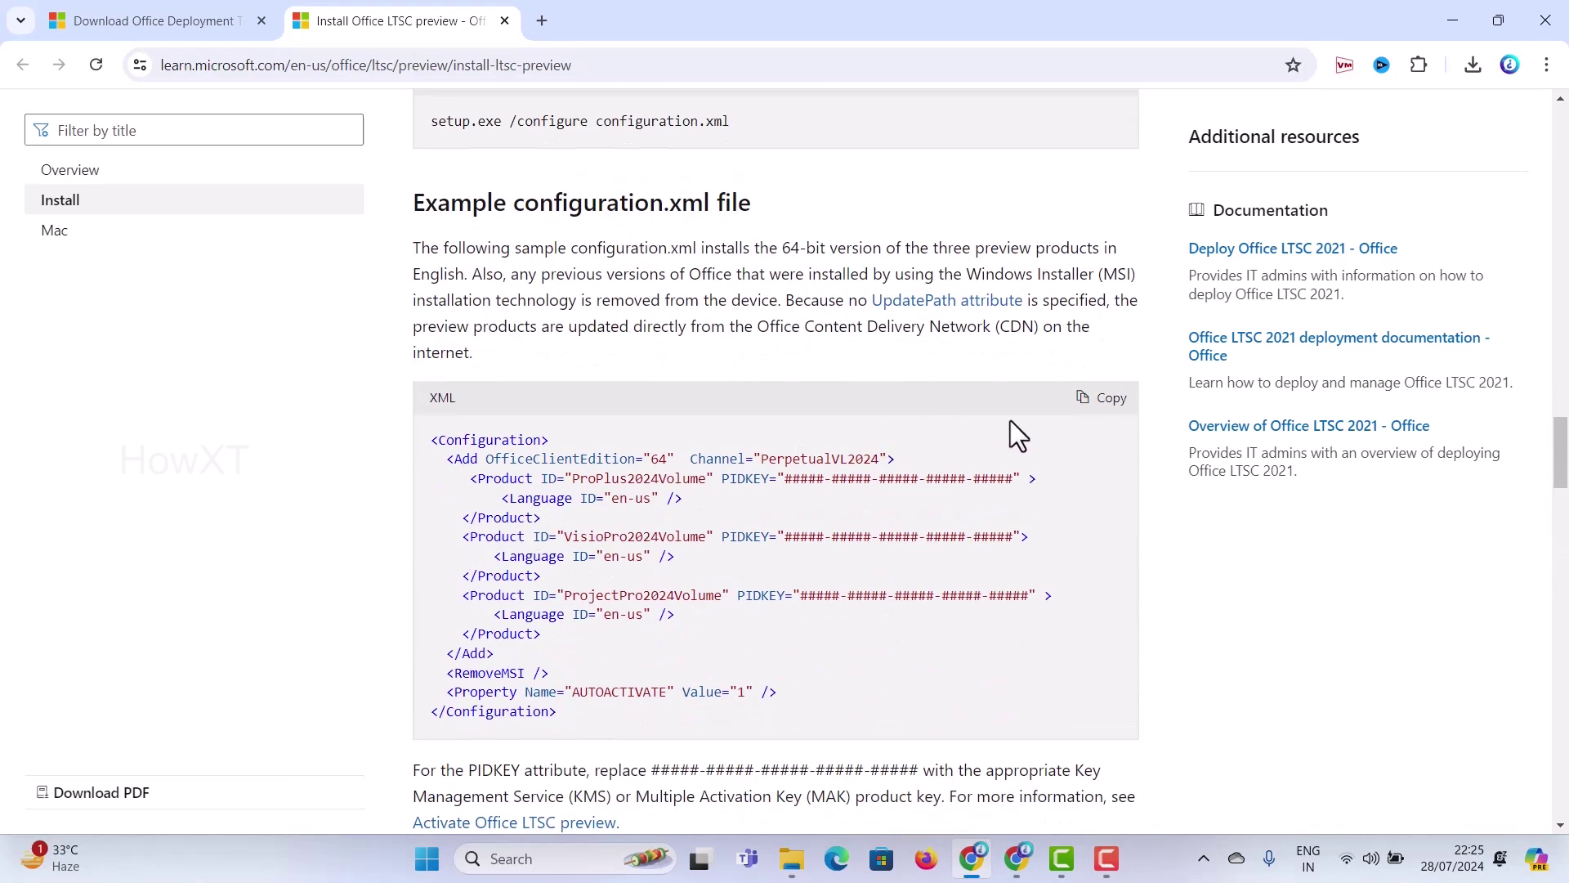
left_click(1116, 400)
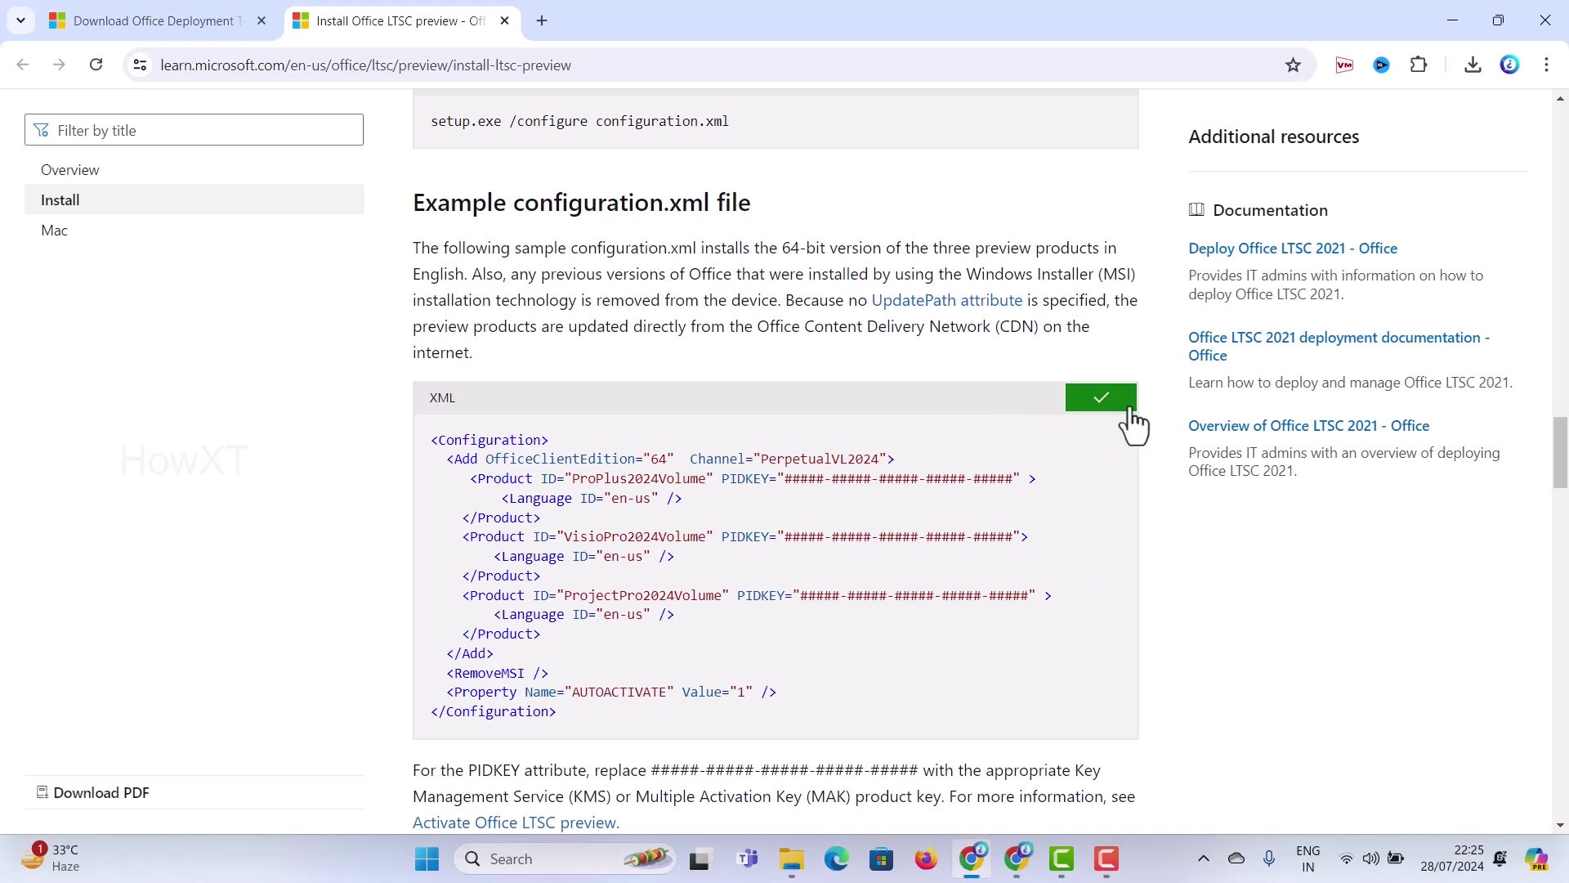
left_click(794, 868)
- Create a new text document named 'configuration' in New folder beside setup
left_click(871, 715)
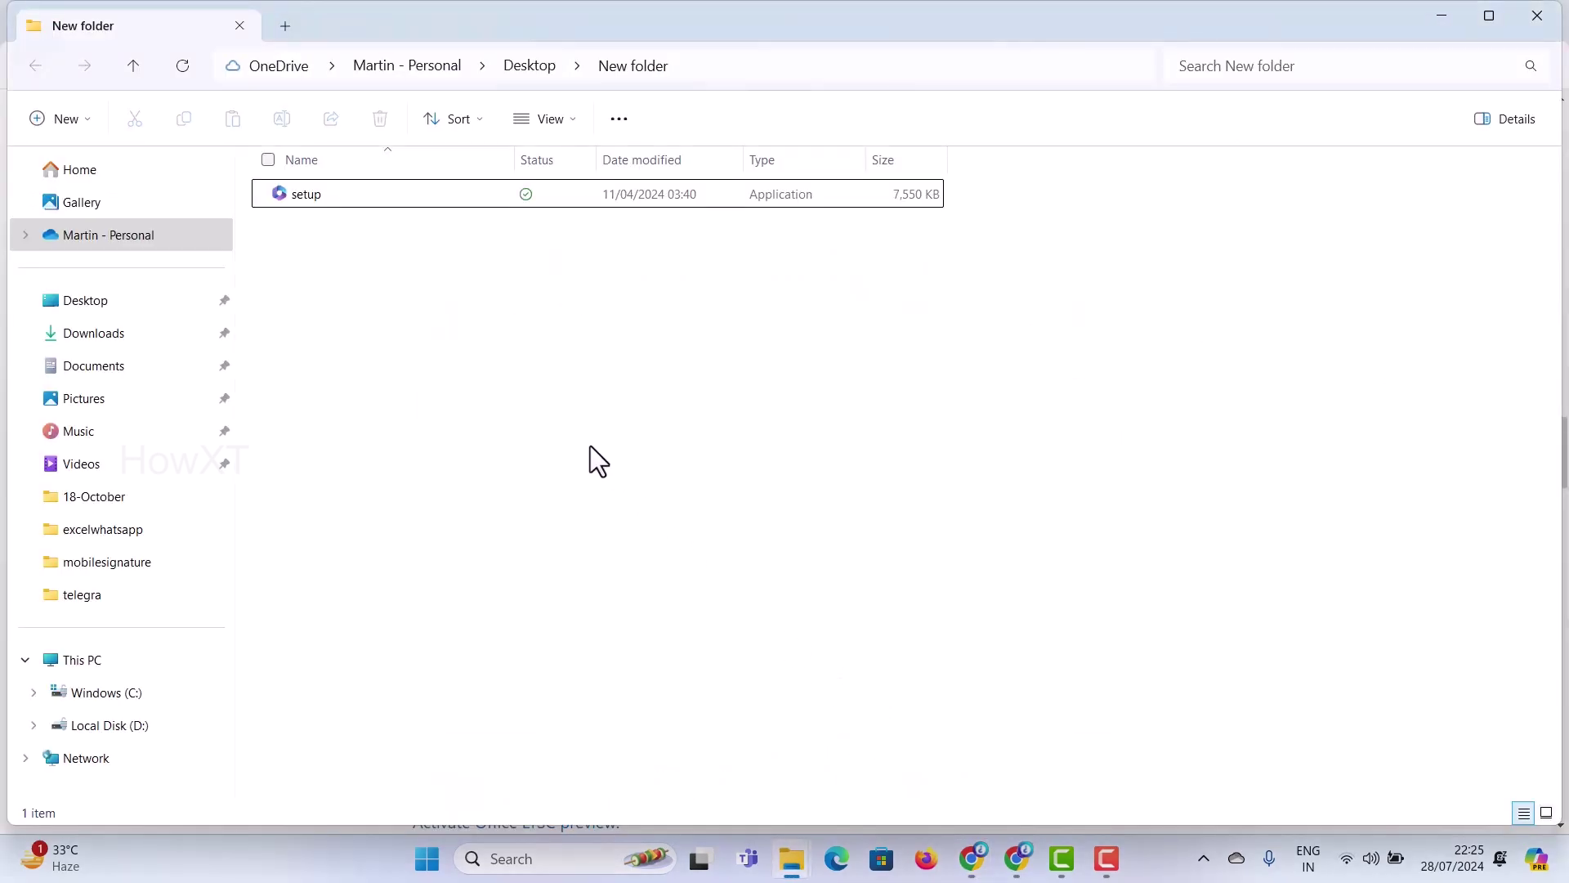
right_click(577, 288)
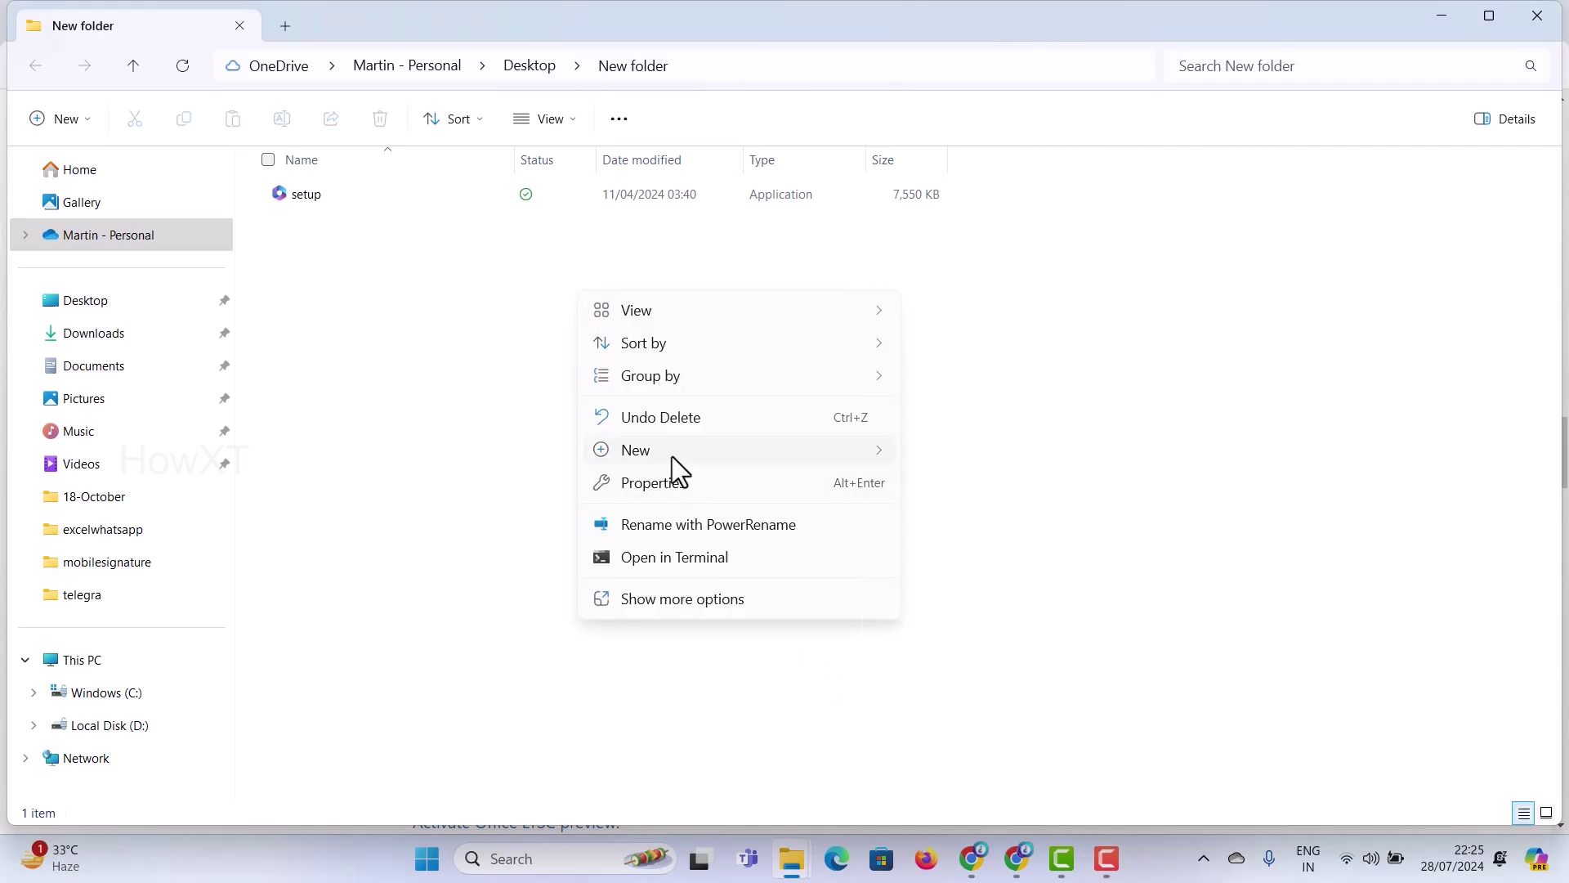
mouse_move(679, 457)
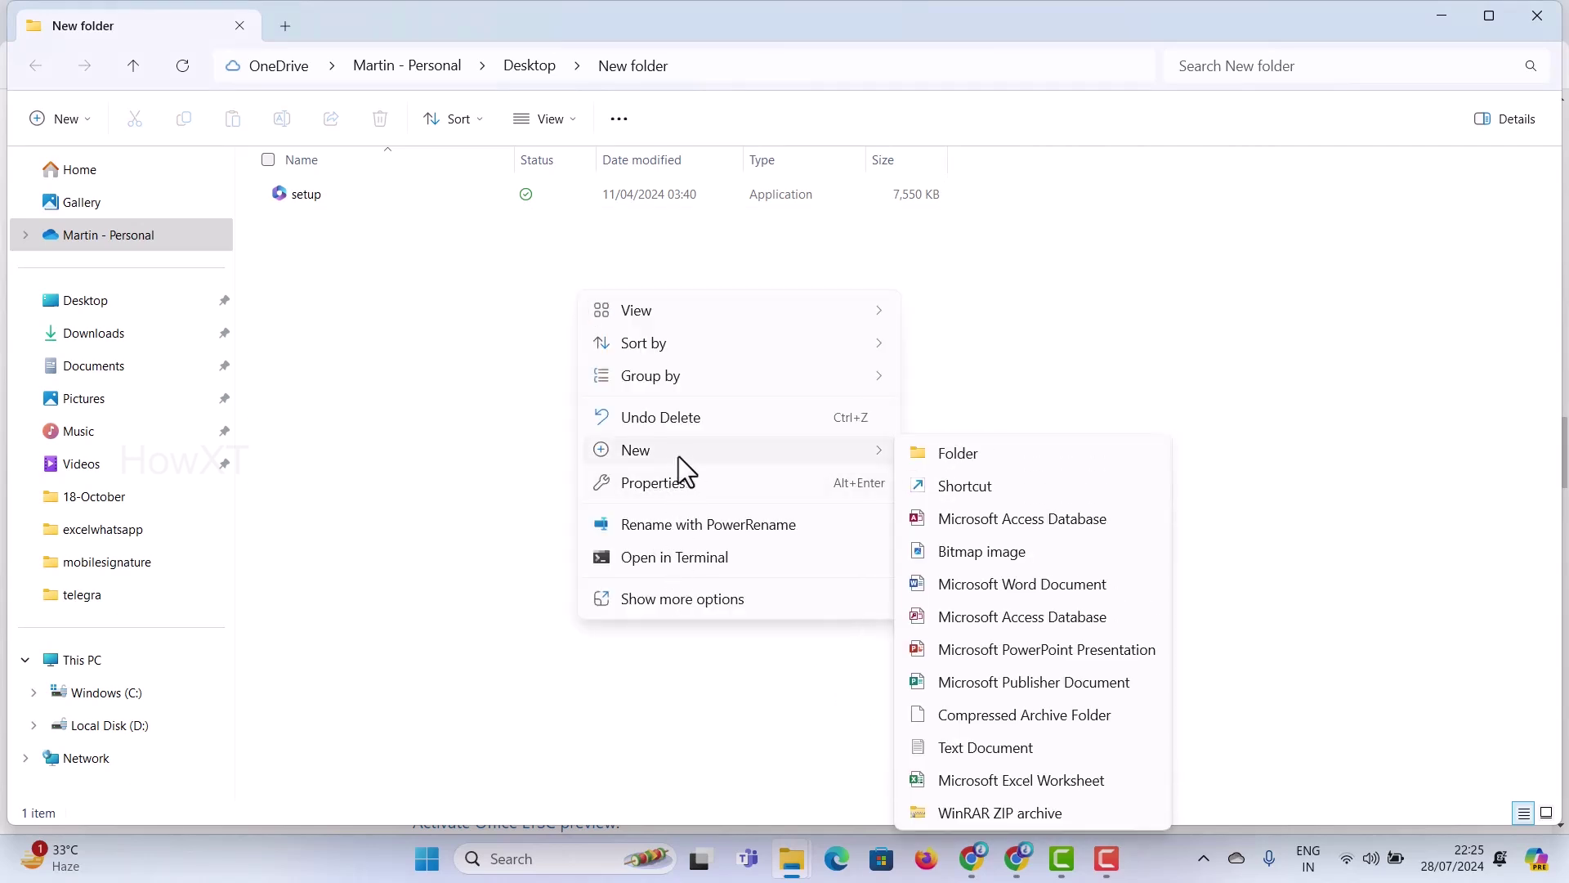
left_click(975, 753)
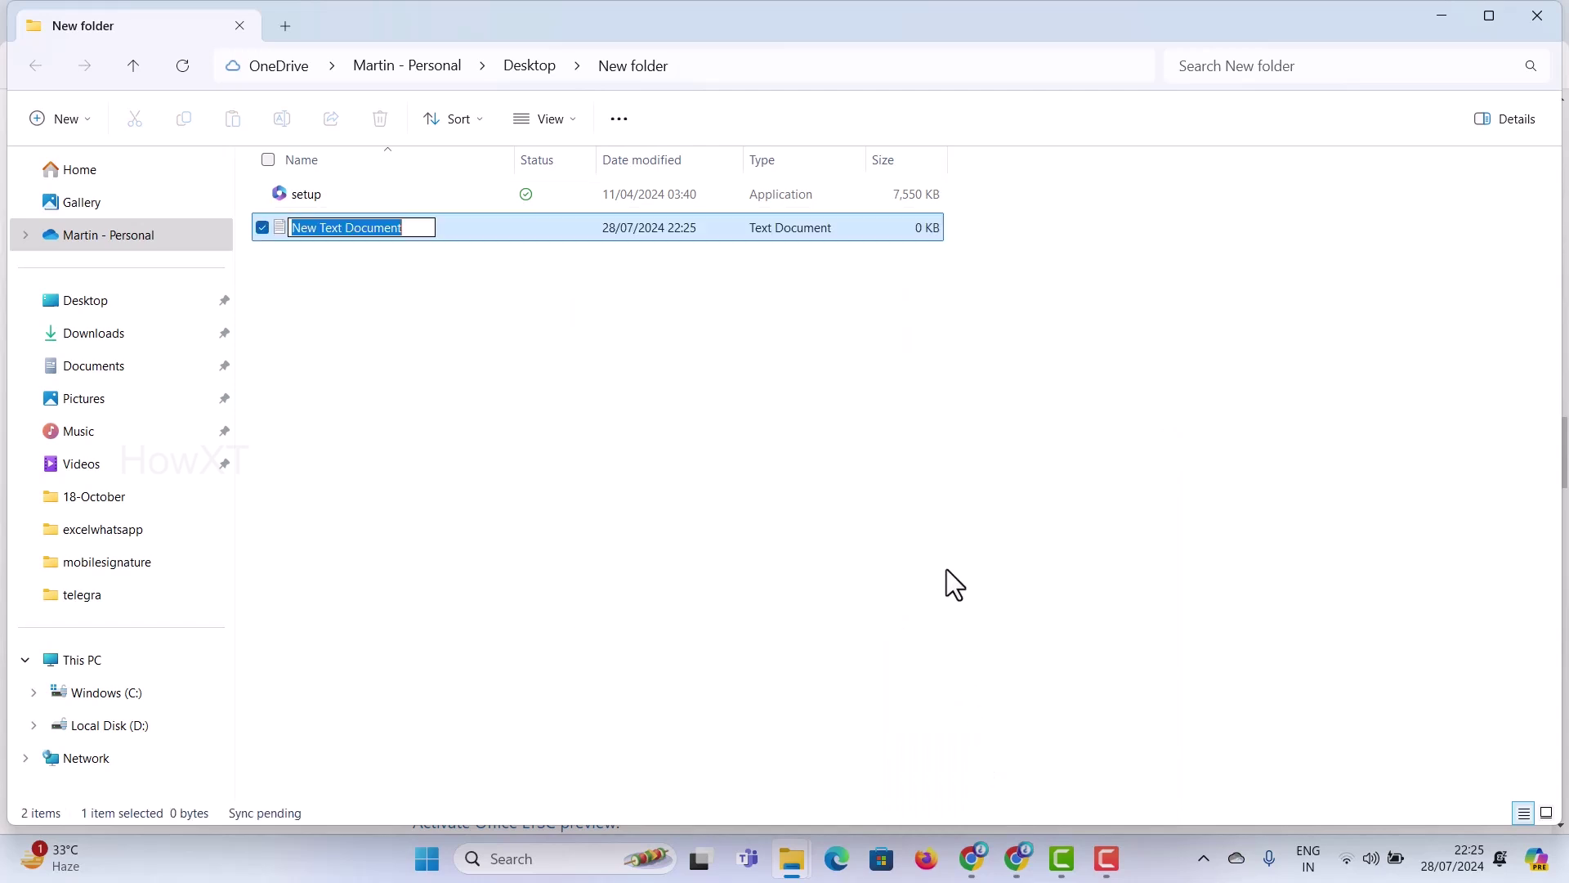
type("co")
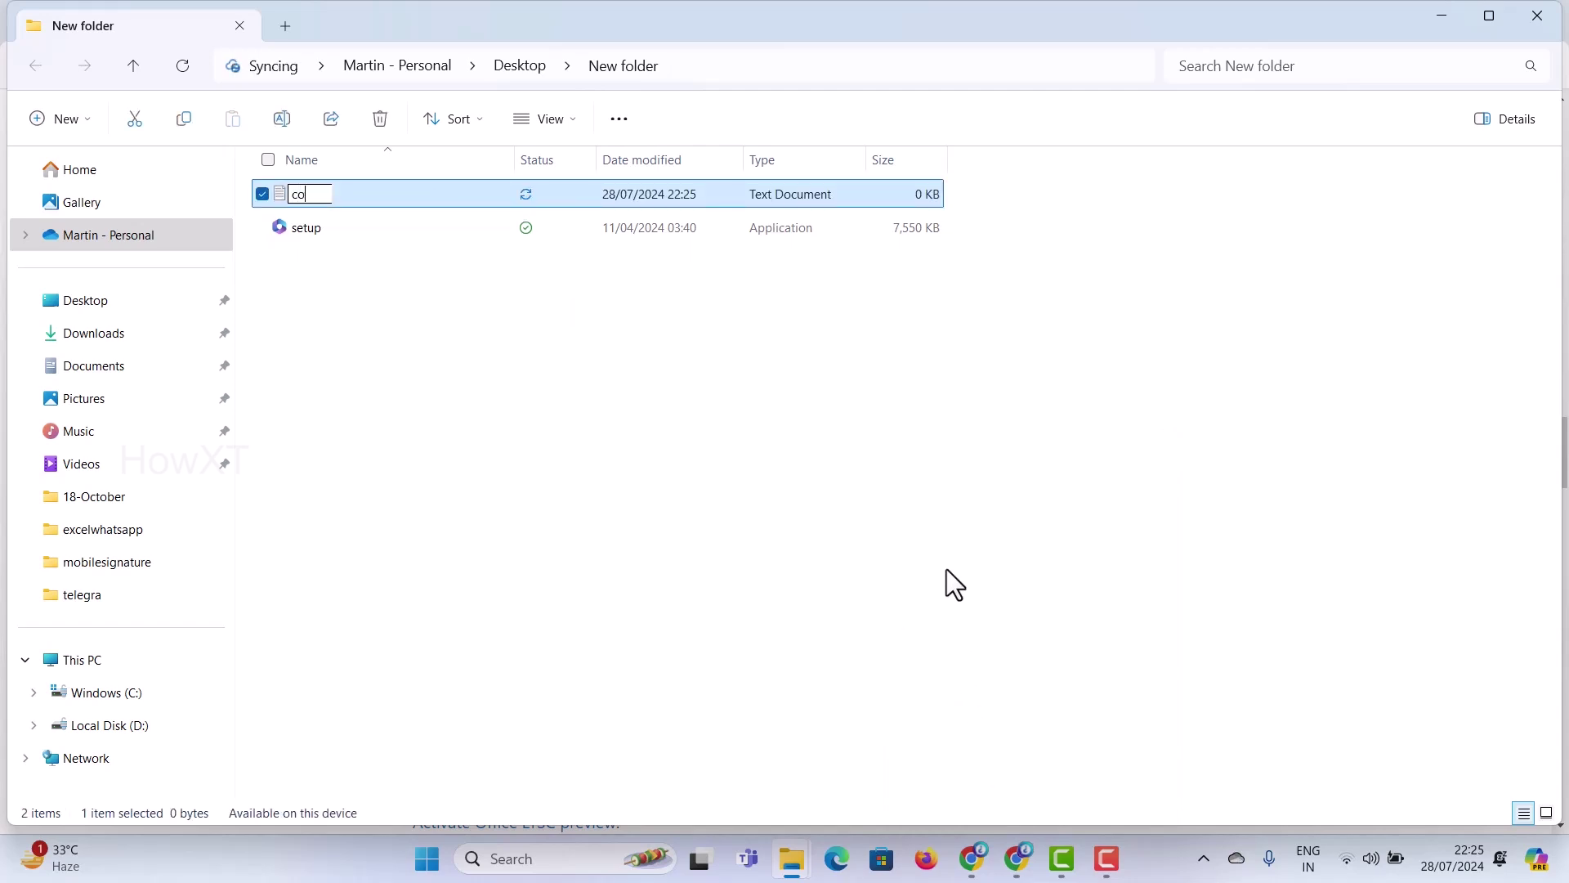
type("nfigura")
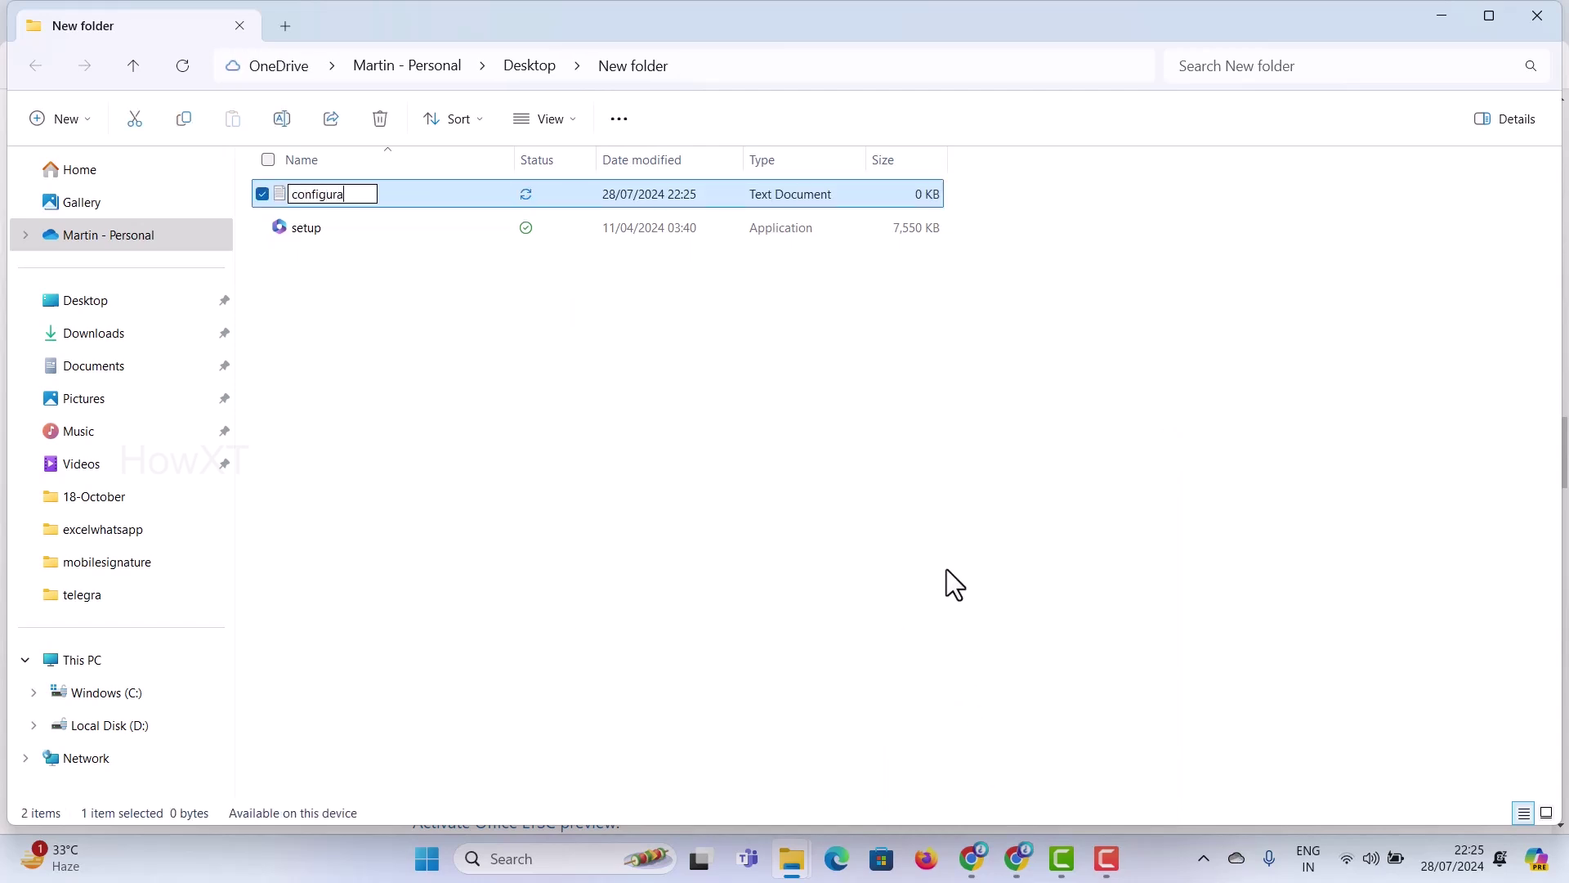
type("rtion")
key("BackSpace")
key("BackSpace")
key("BackSpace")
key("BackSpace")
key("BackSpace")
type("uration")
key("Return")
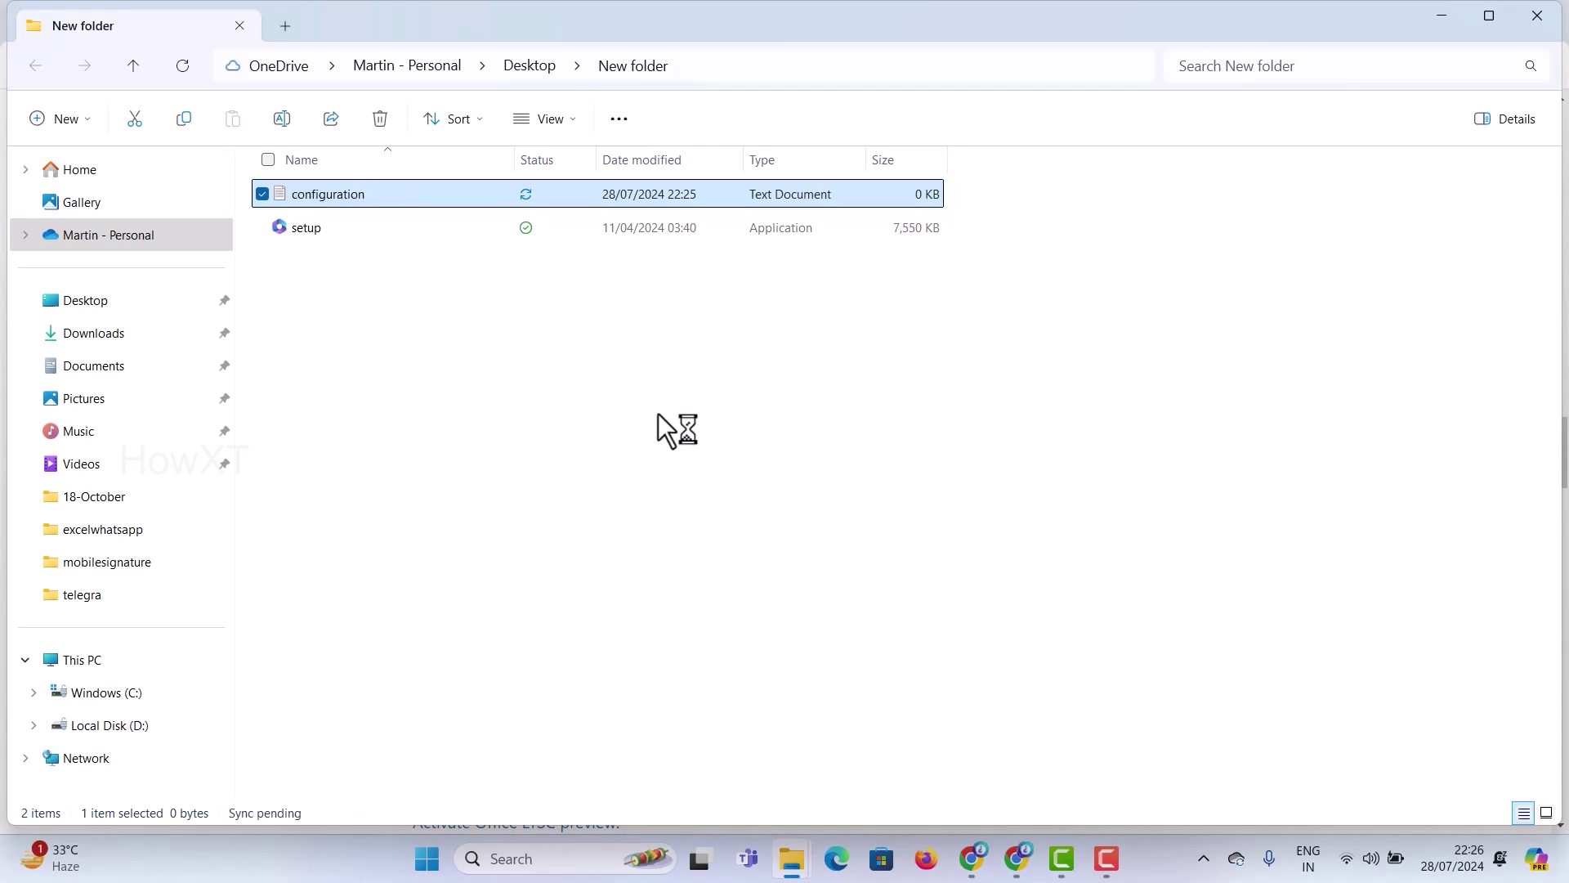
- Rename the text document to configuration.xml
left_click(561, 374)
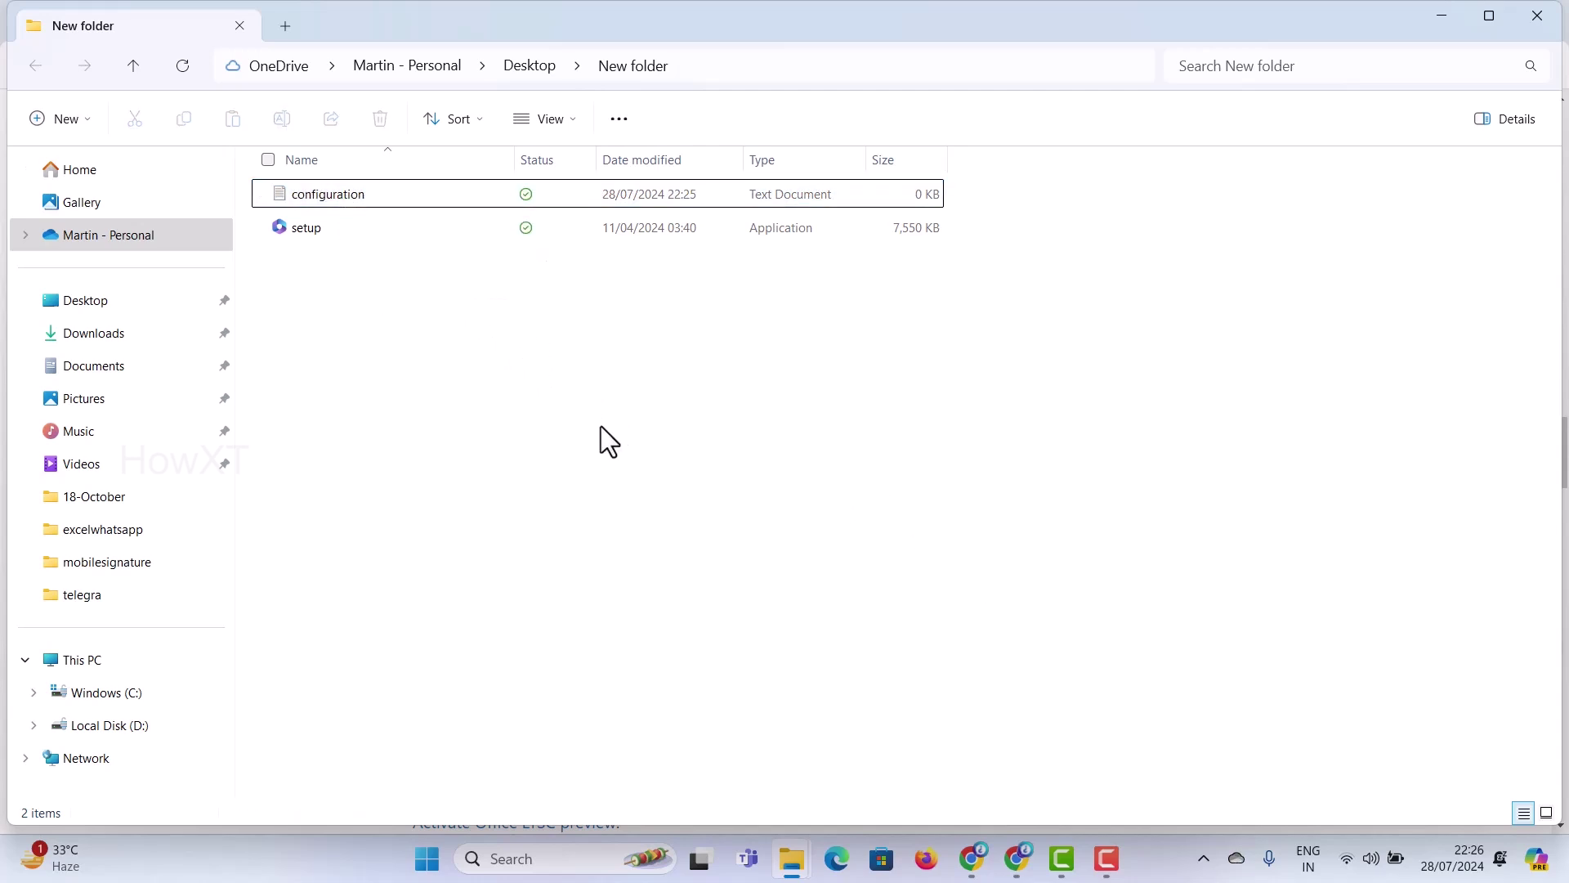
left_click(311, 197)
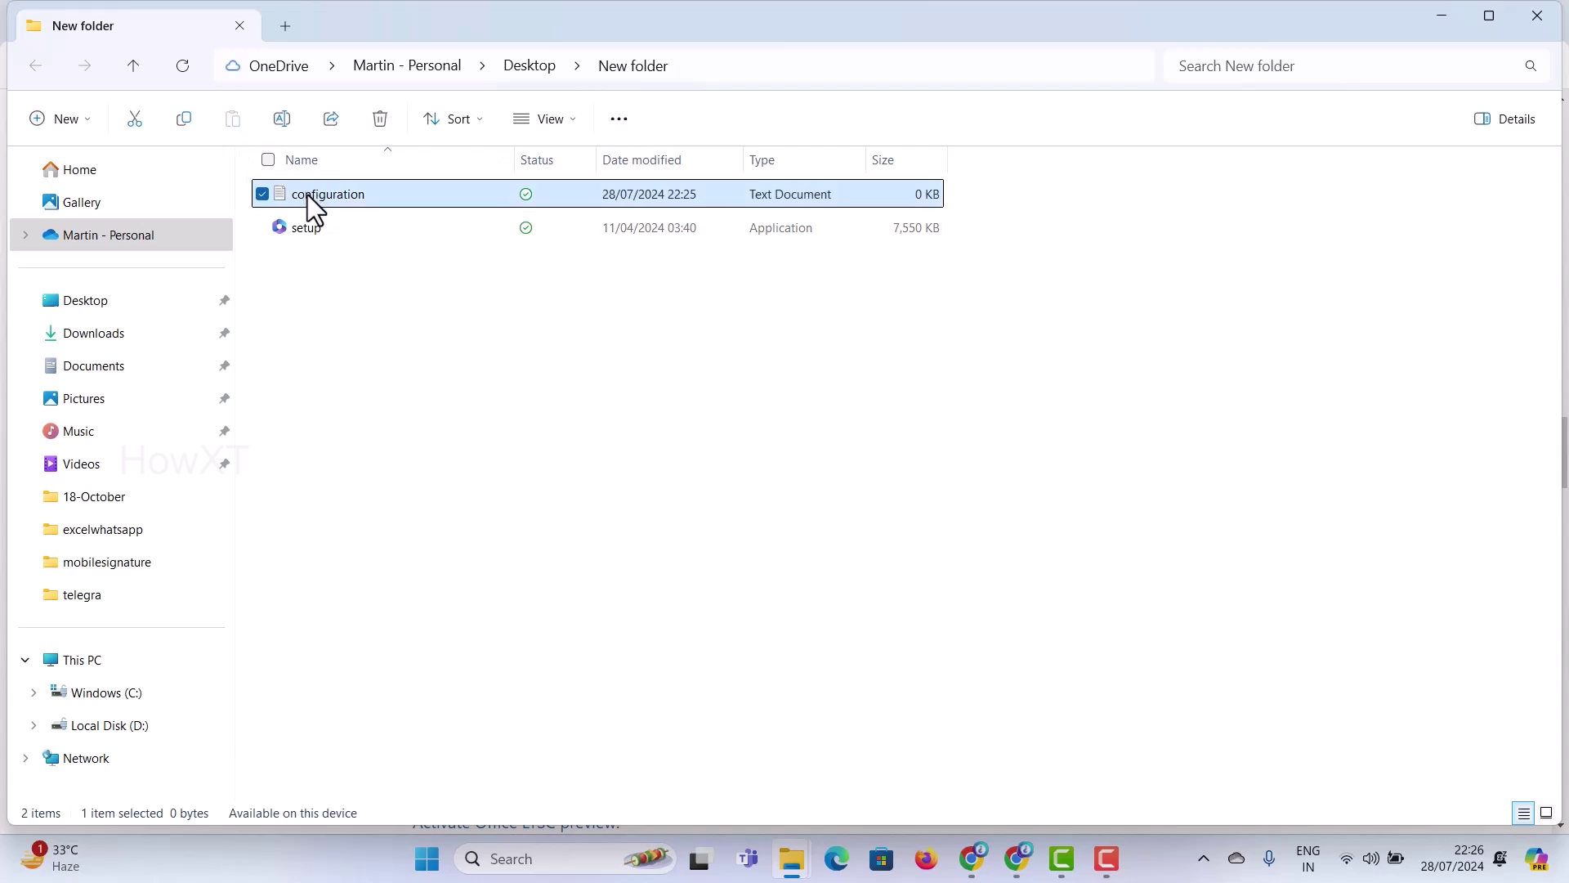
right_click(307, 194)
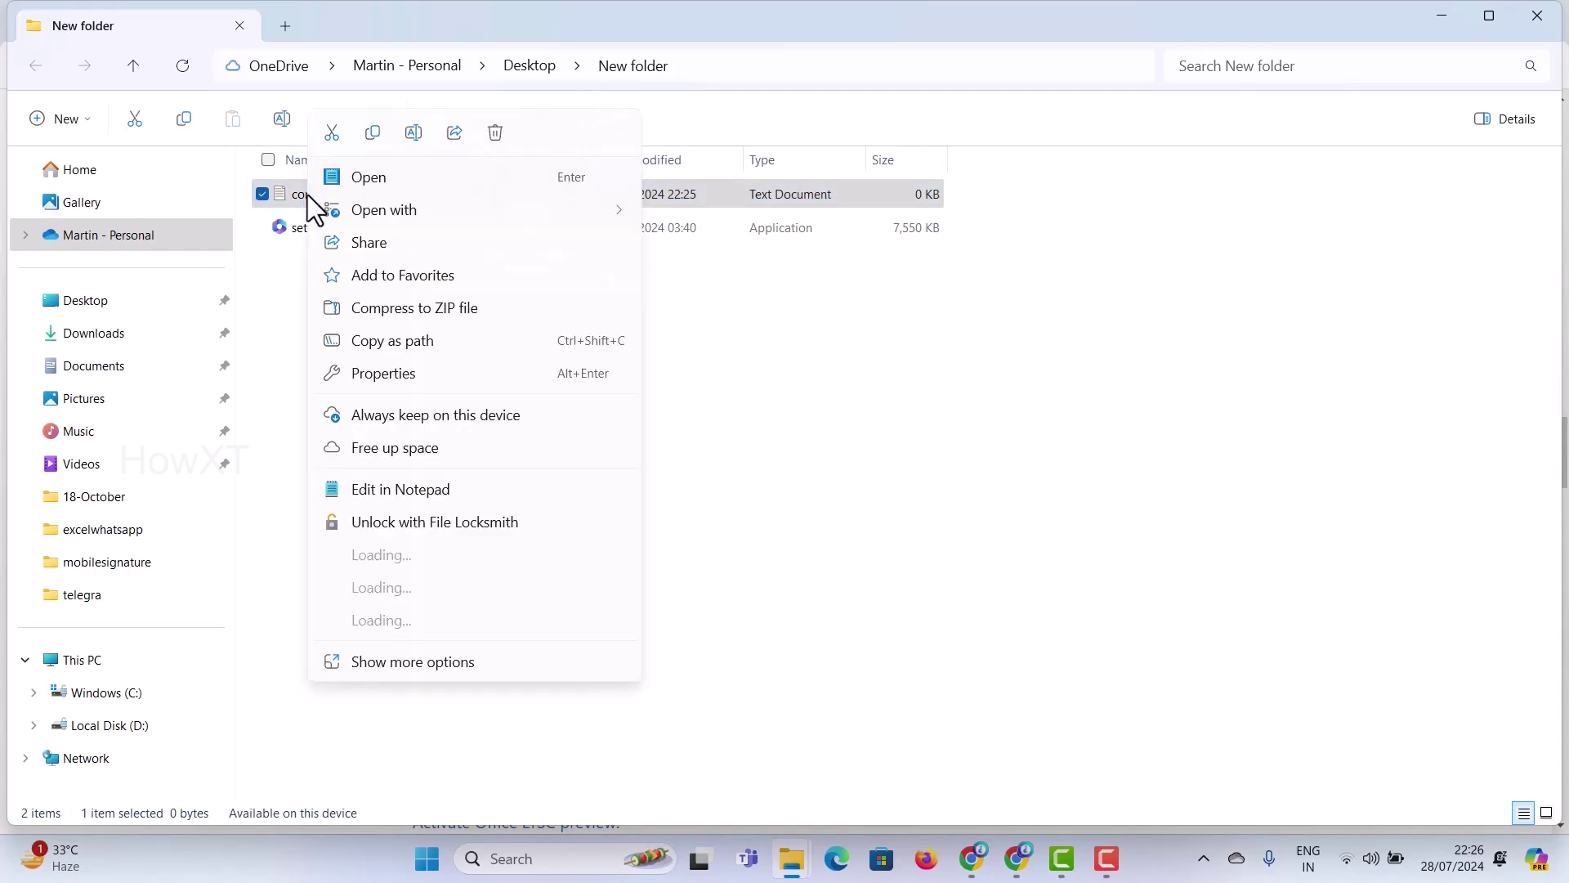
left_click(413, 133)
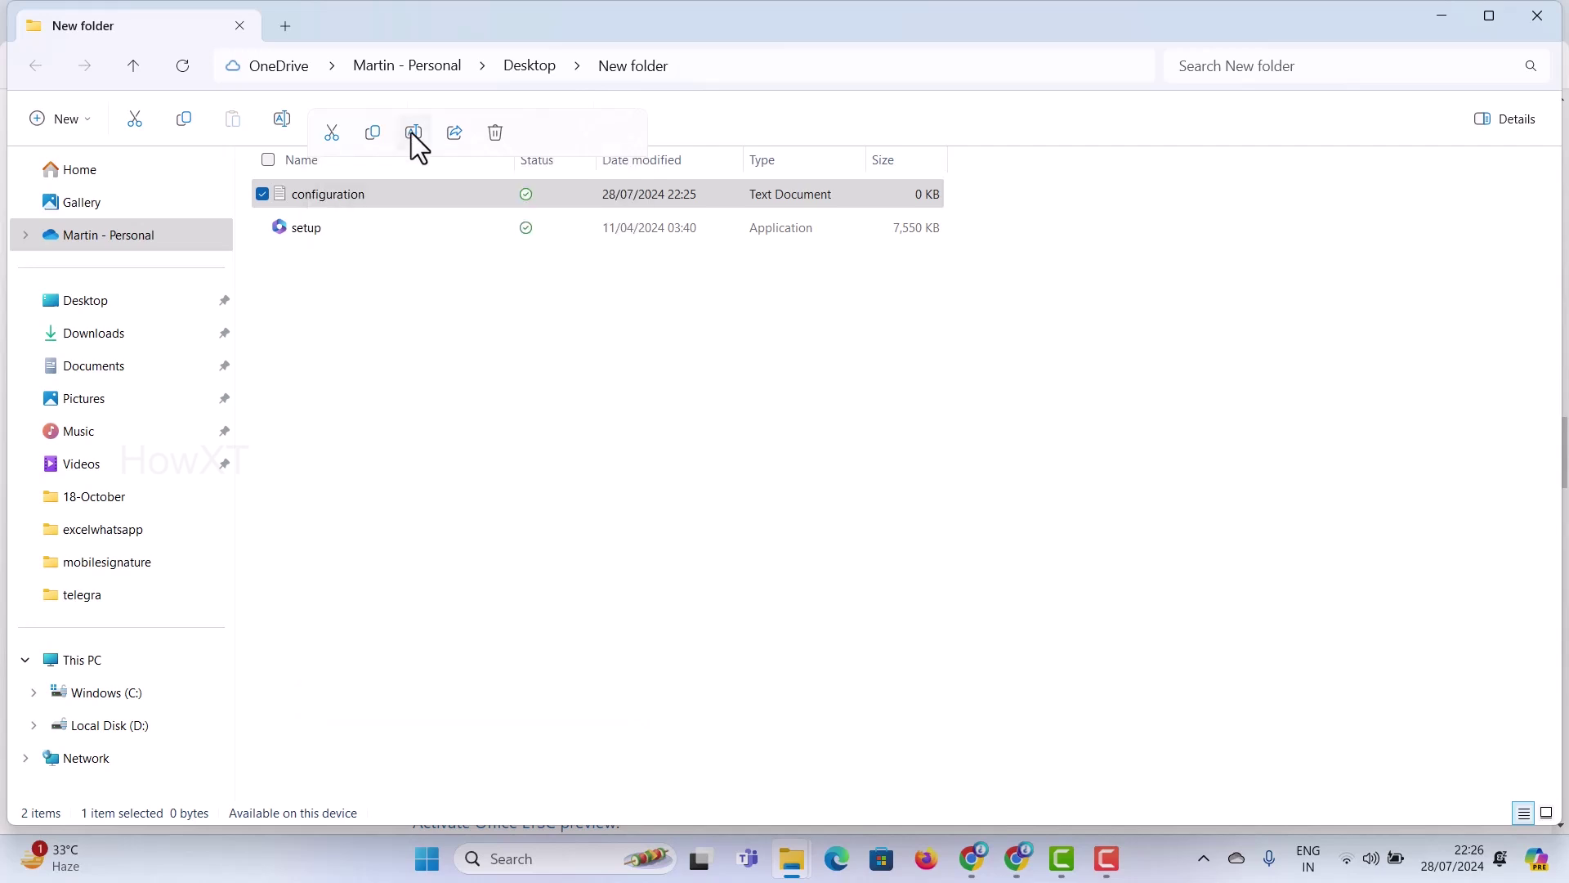
left_click(374, 202)
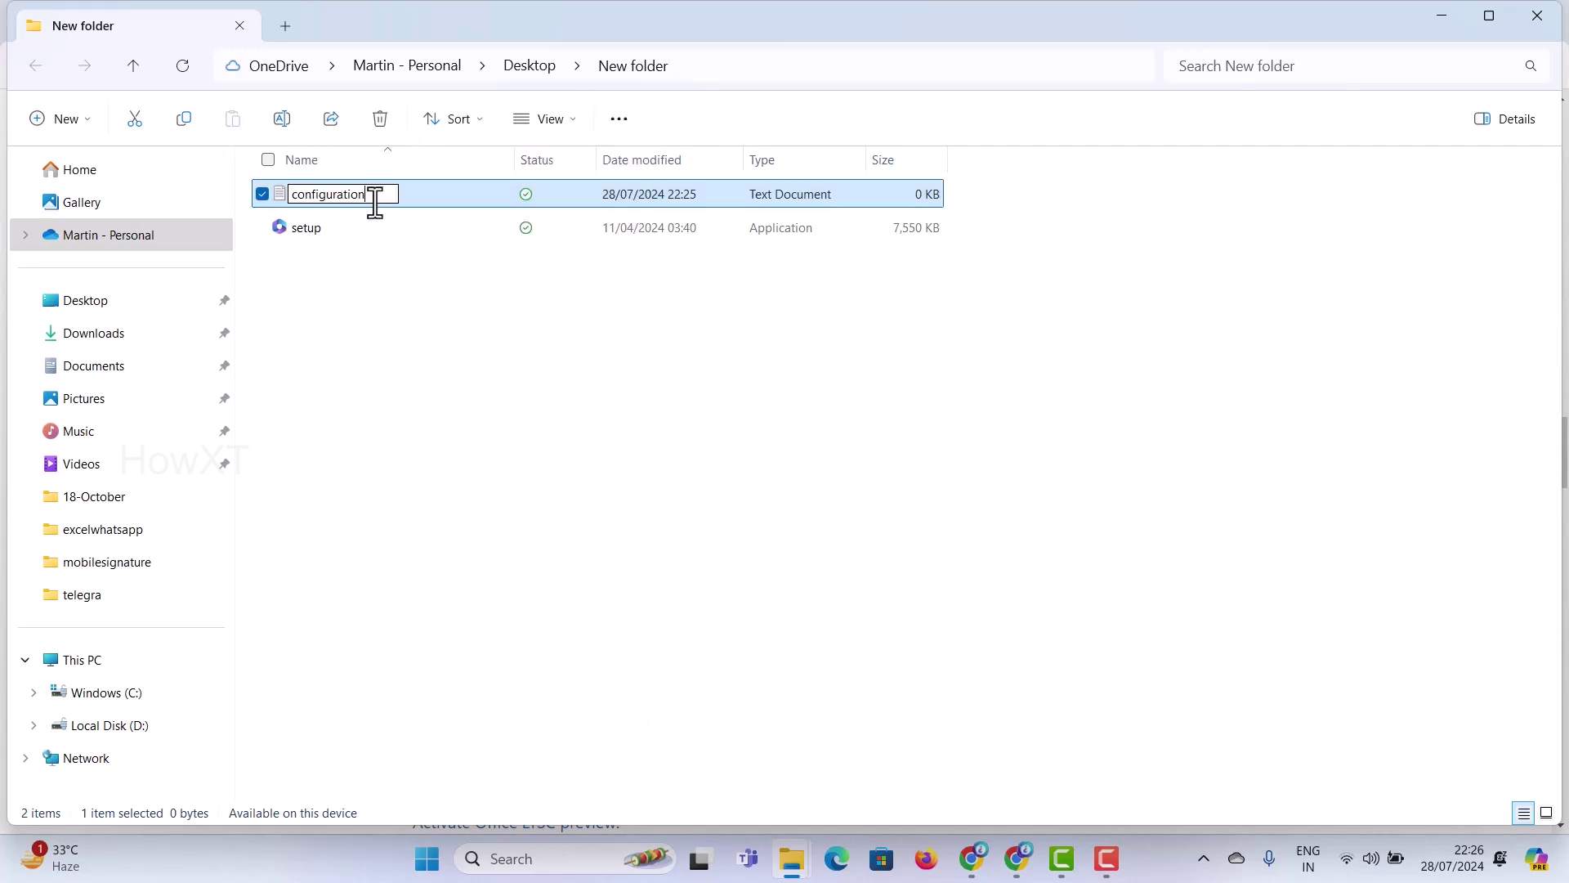
type(".xml")
key("Escape")
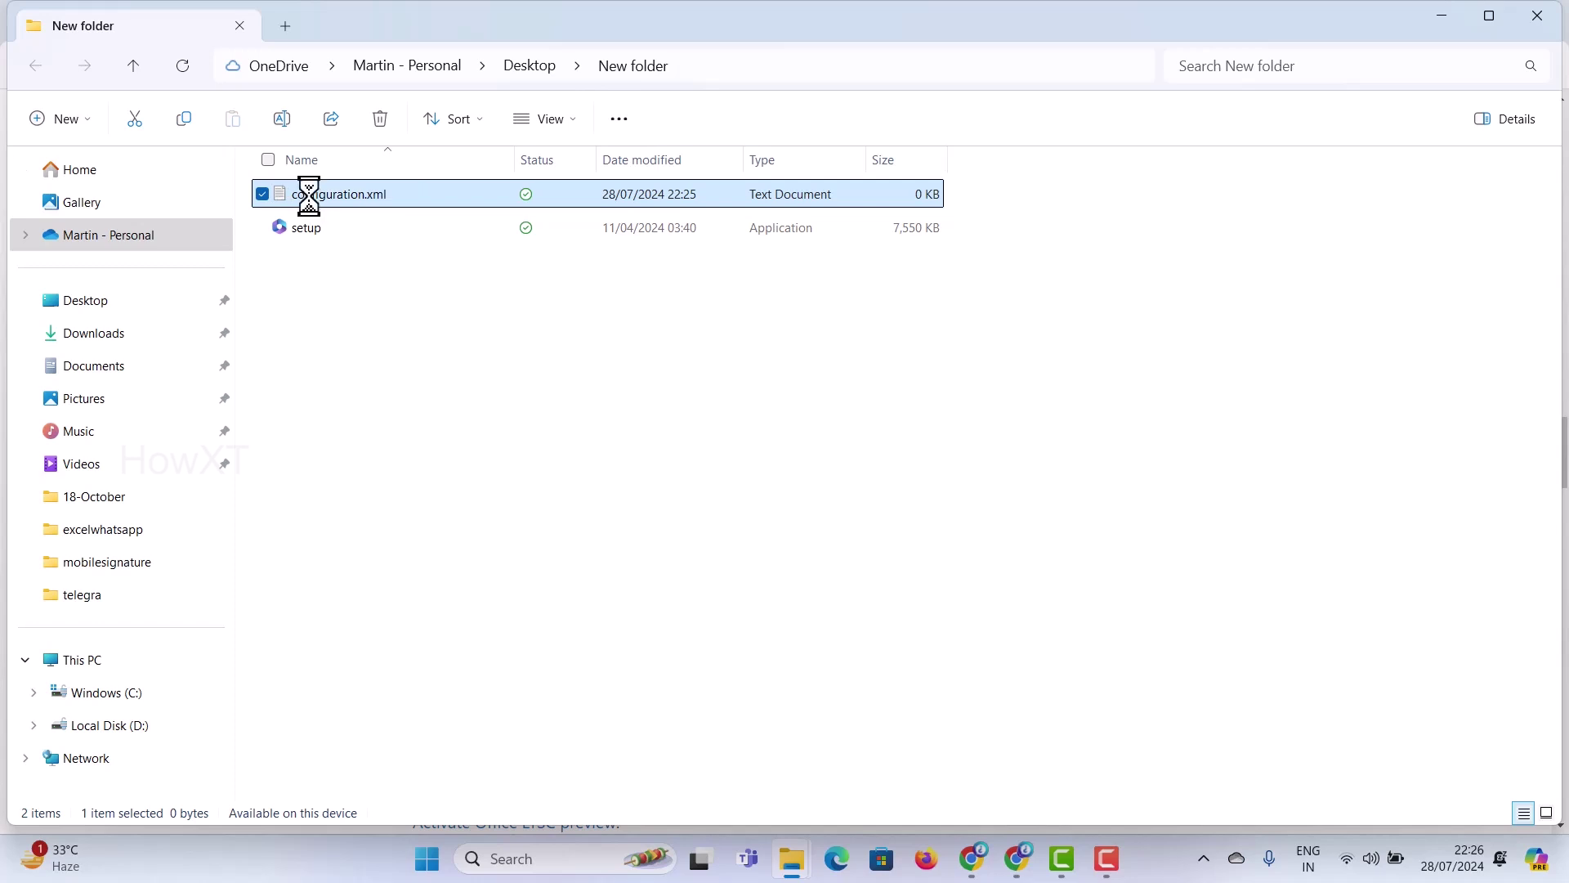
right_click(308, 195)
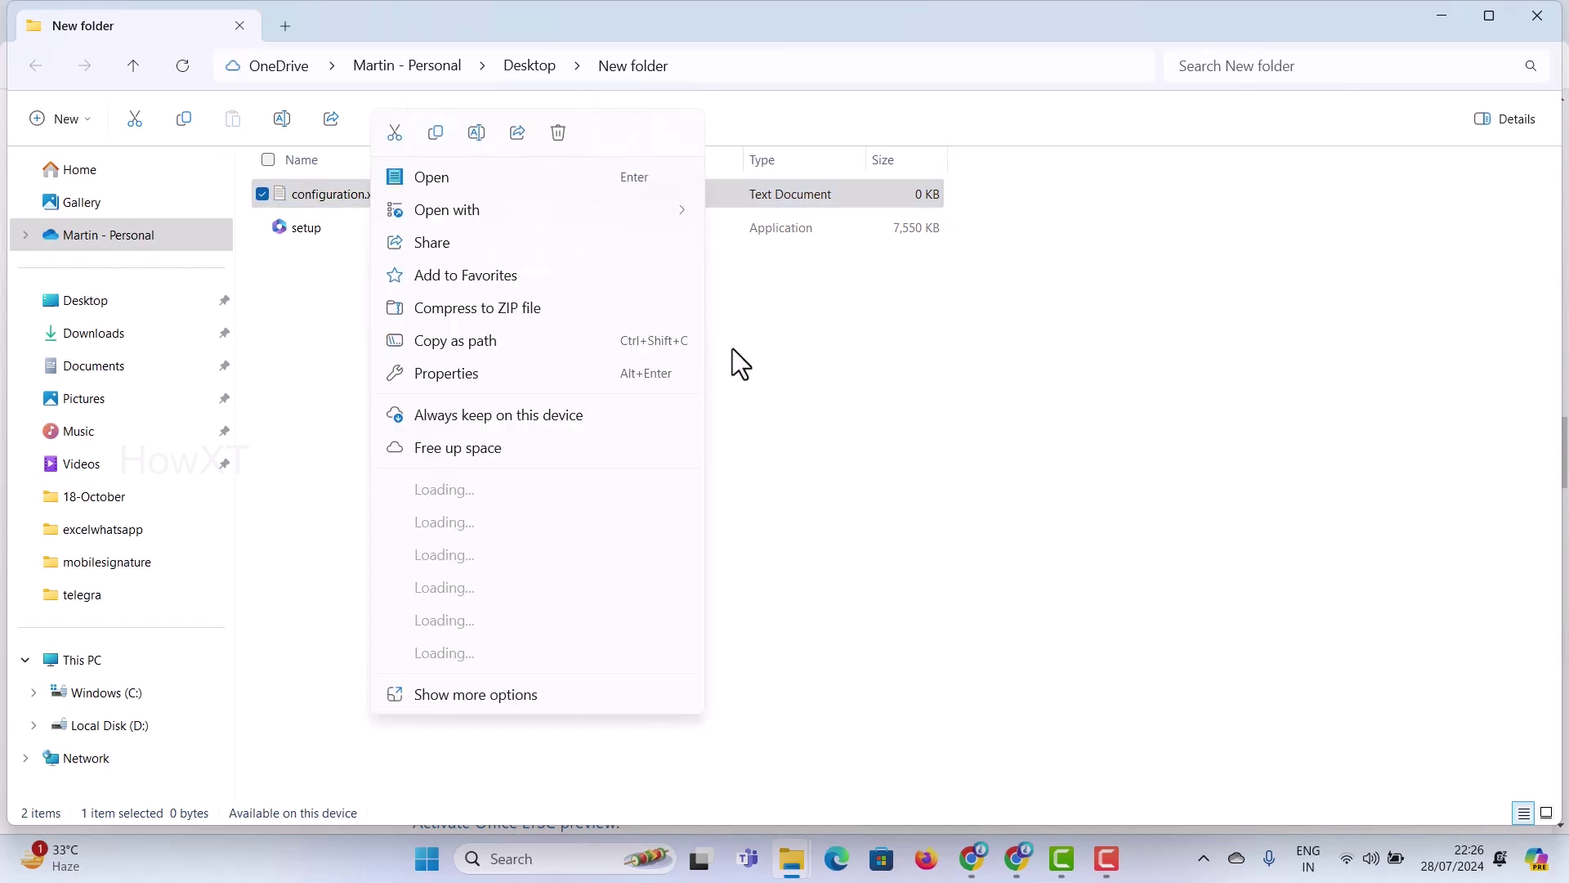
left_click(445, 180)
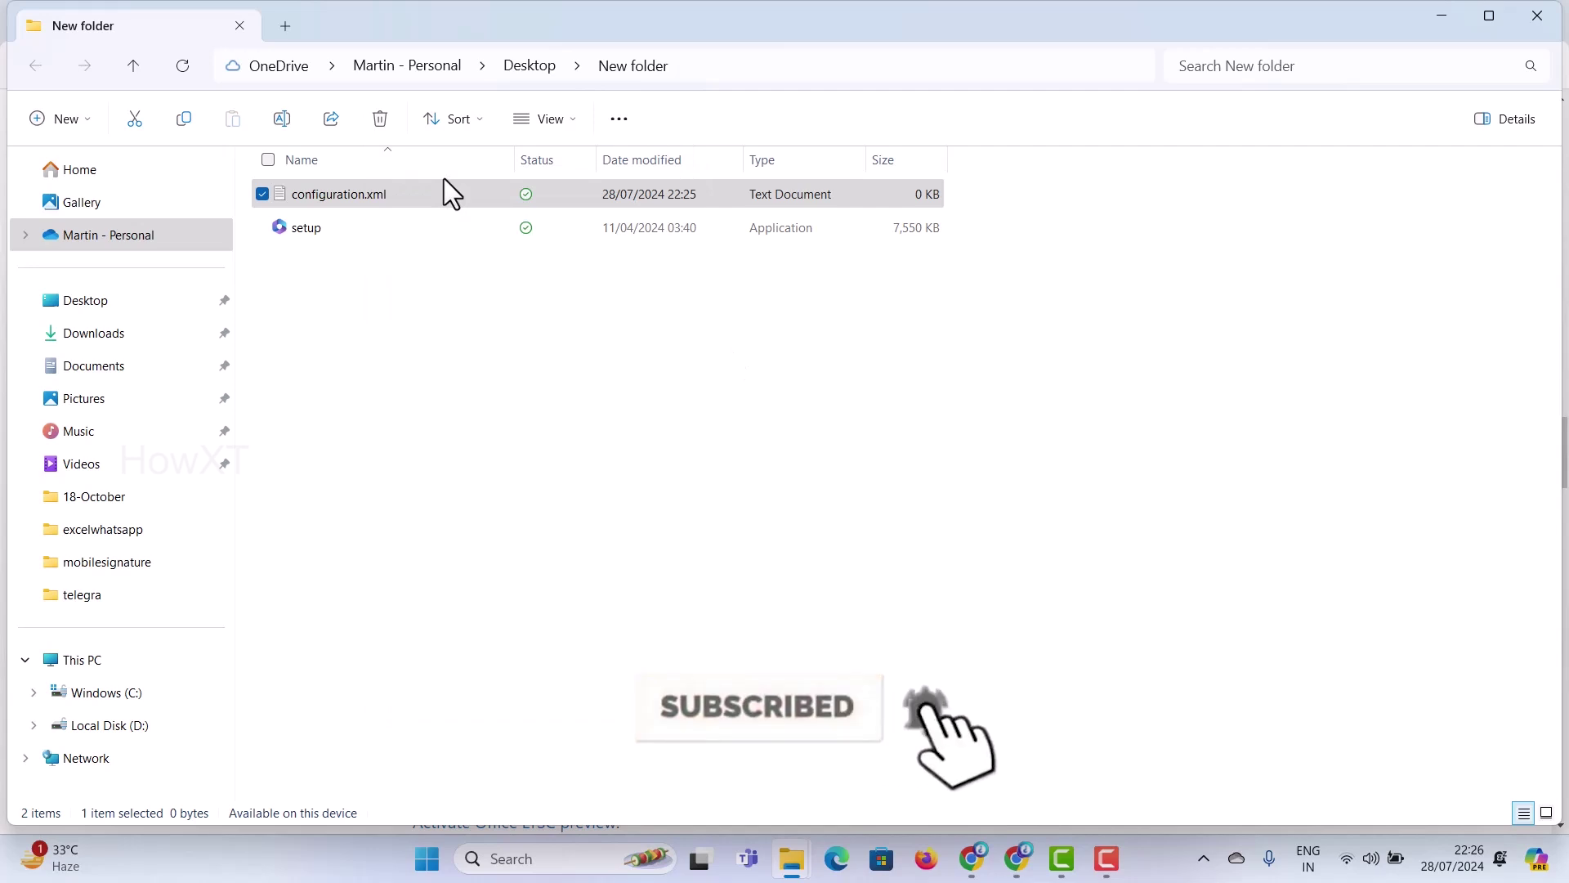
left_click(443, 180)
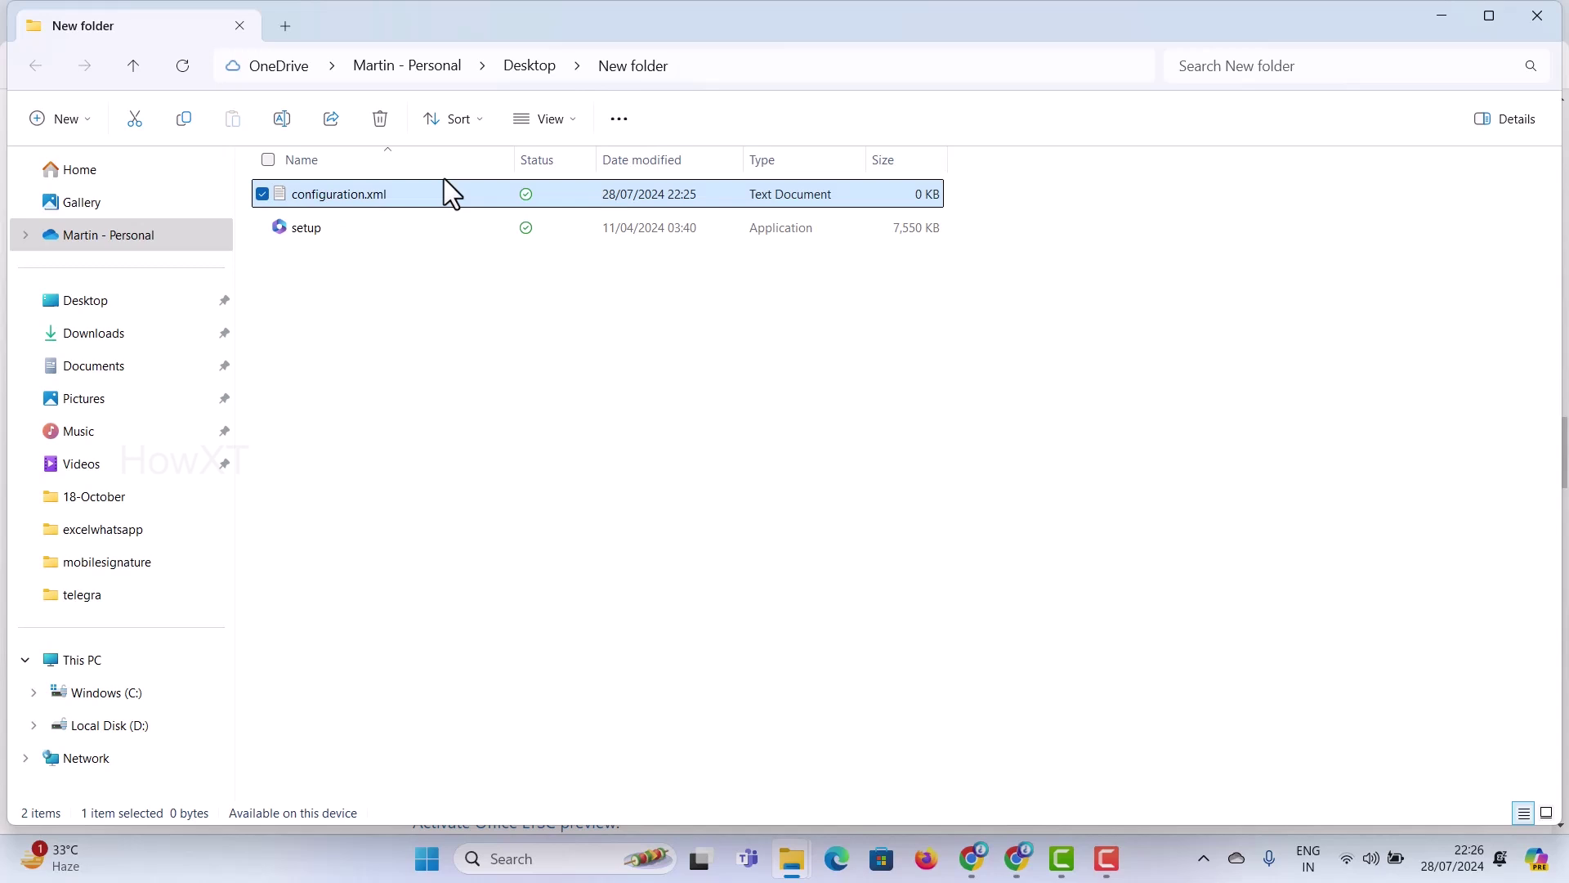
- Paste the example XML for ProPlus, Visio and Project 2024 Volume into configuration.xml and maximize Notepad
double_click(345, 221)
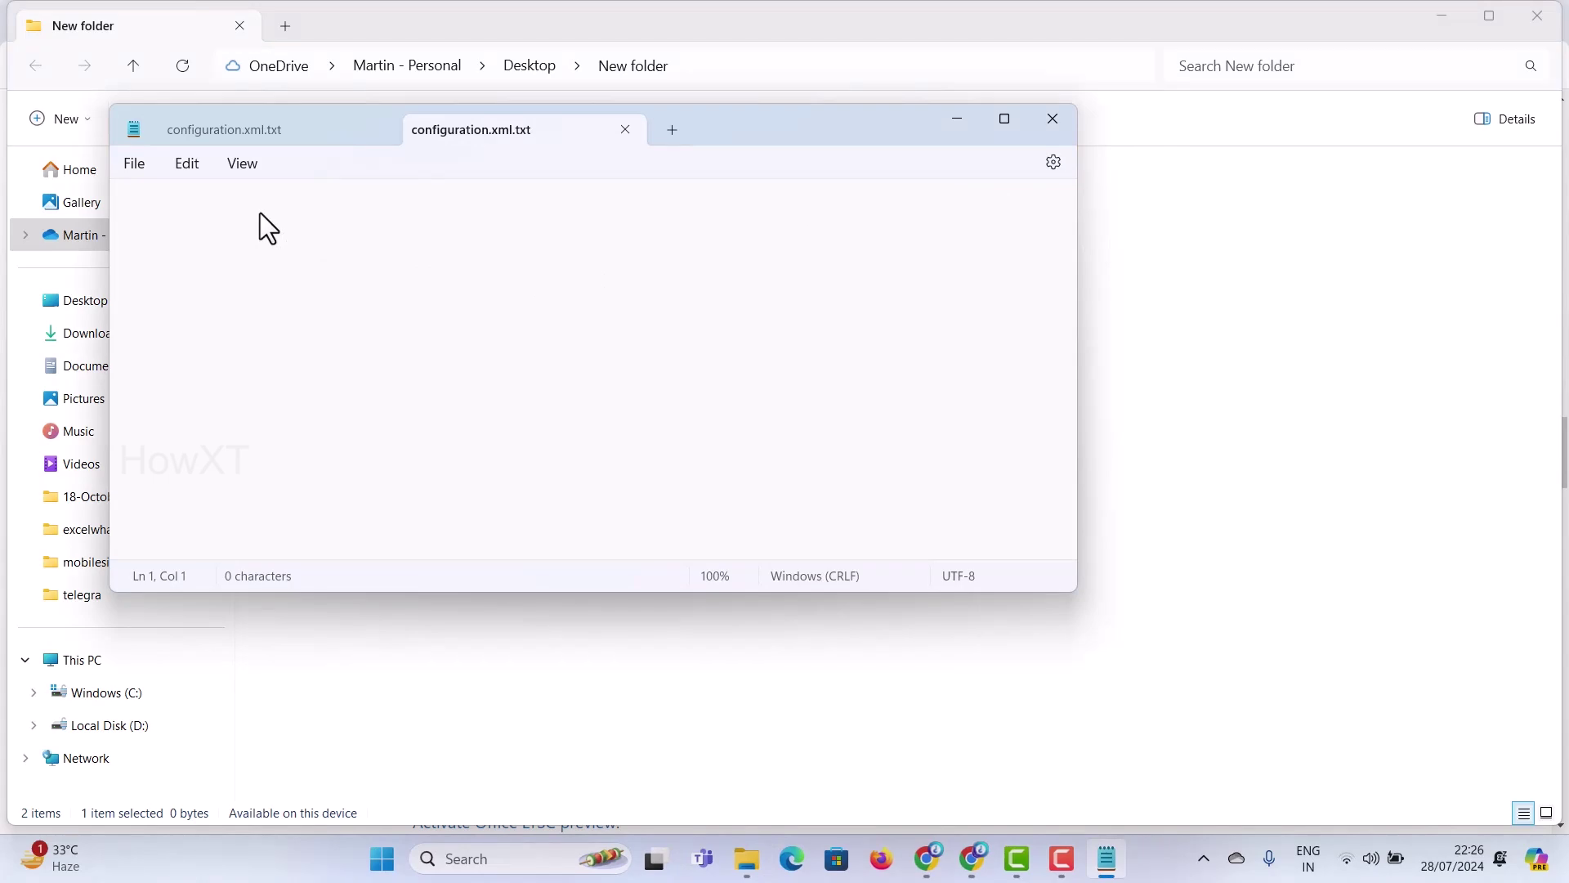
key("ctrl+v")
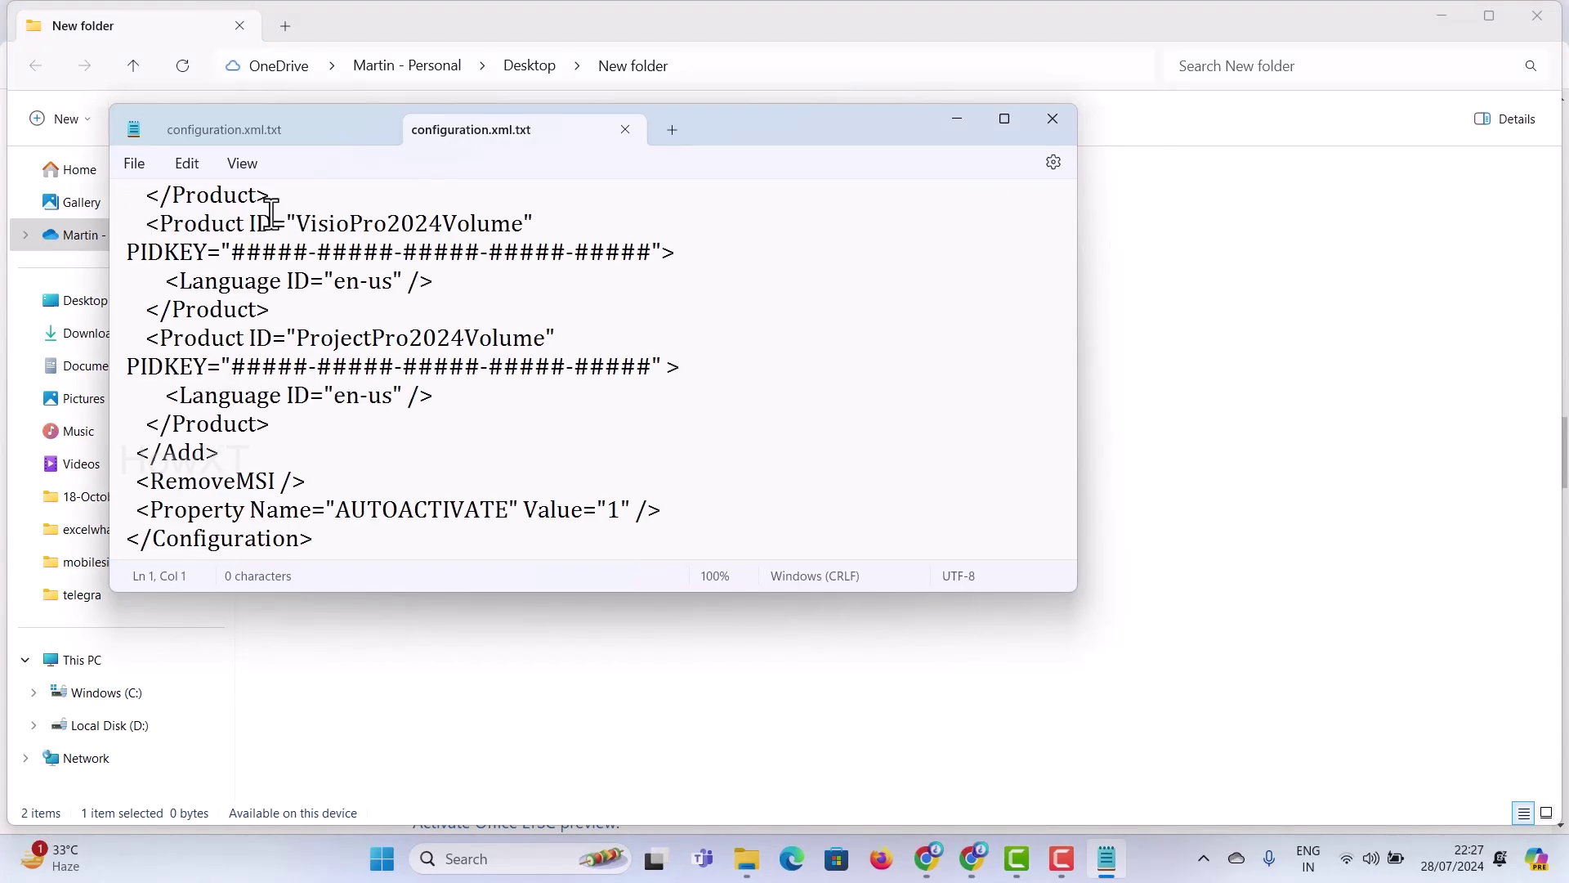
left_click(1003, 121)
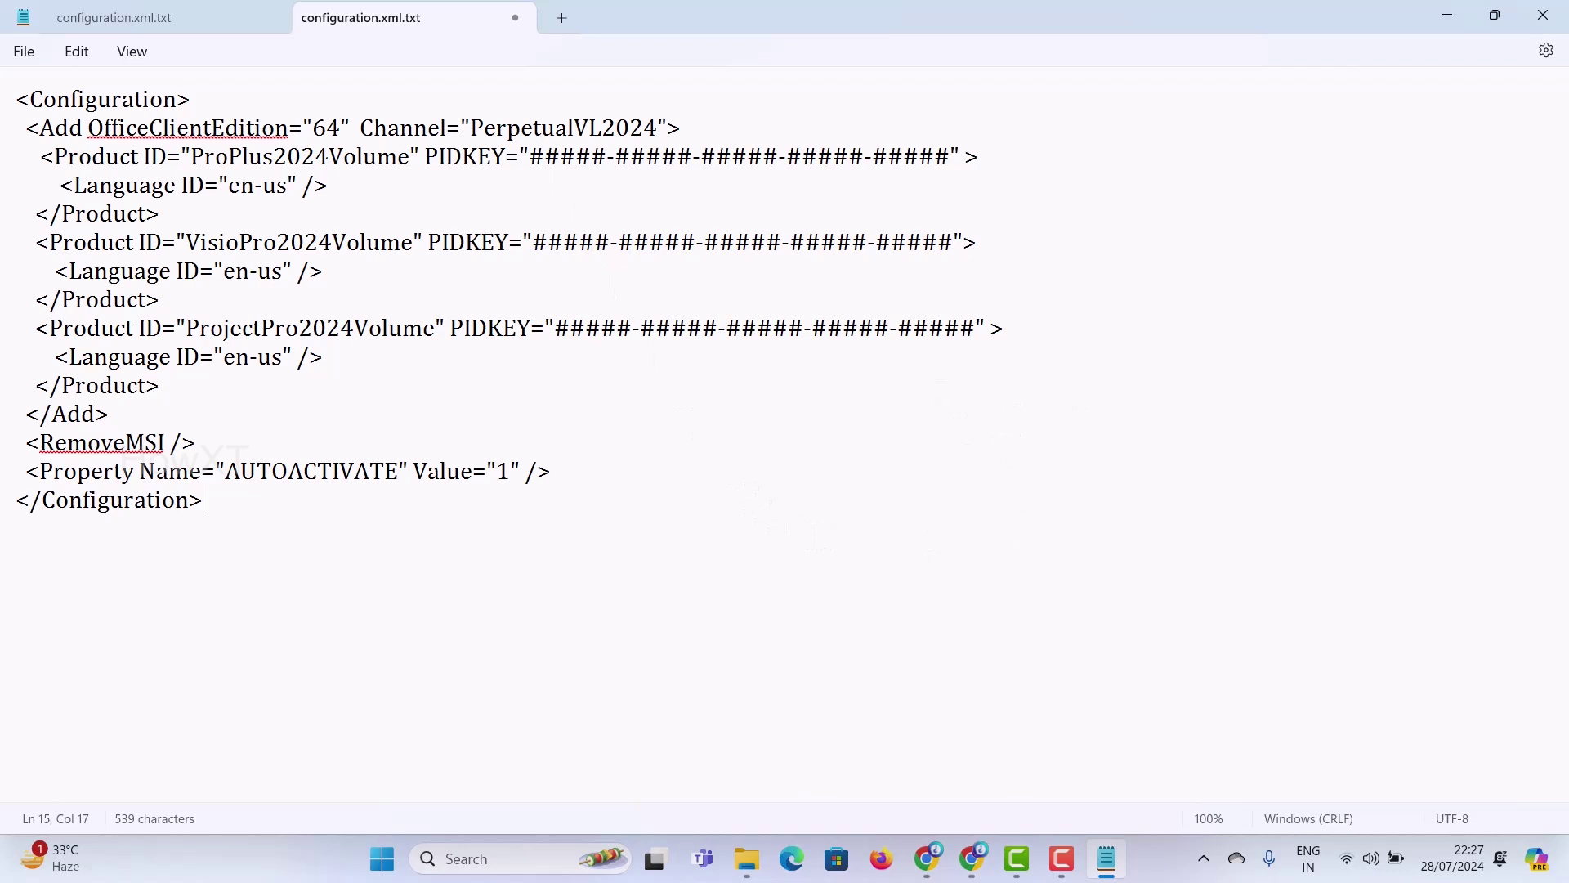
- Scroll Microsoft Learn to the KMS key table and select the Office LTSC 2024 product key
left_click(927, 858)
scroll(650, 474, "down", 10)
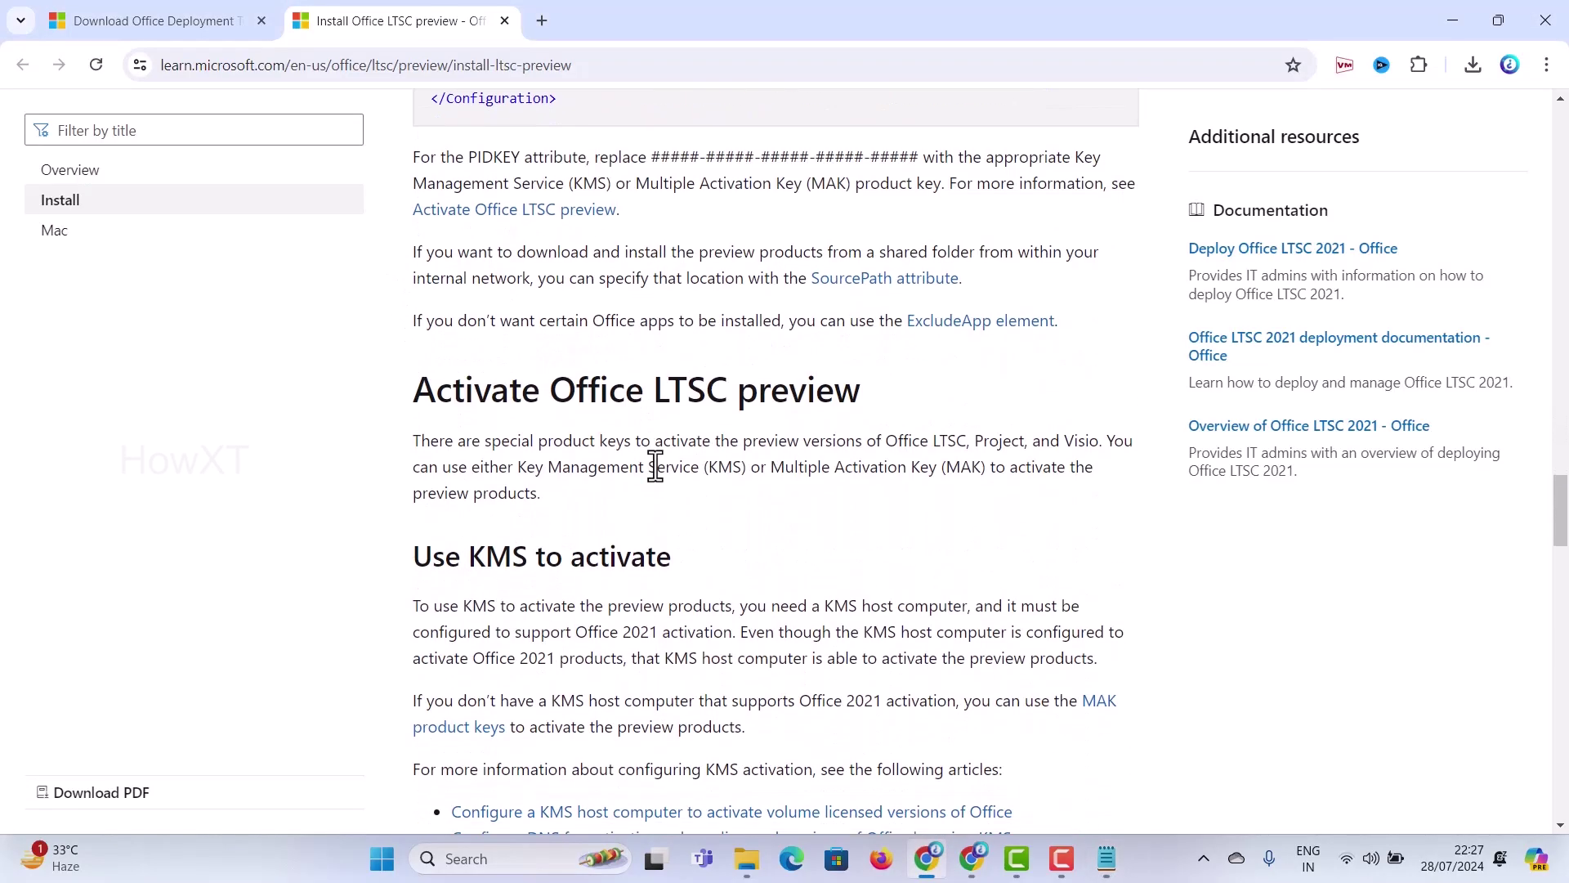
scroll(652, 462, "down", 2)
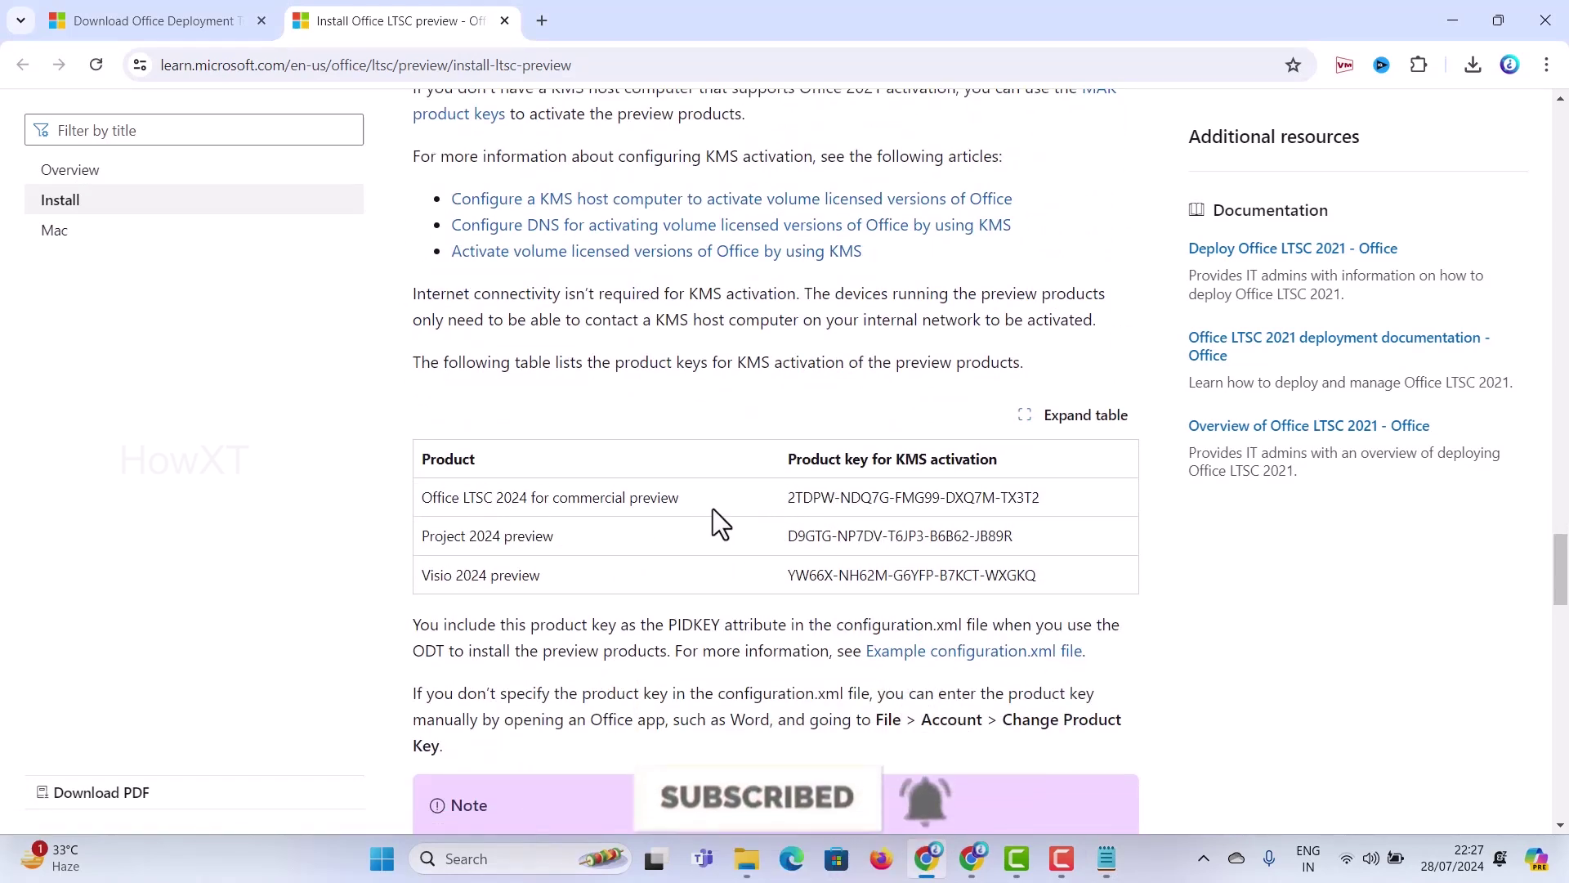
left_click_drag(787, 497, 1051, 503)
key("ctrl+c")
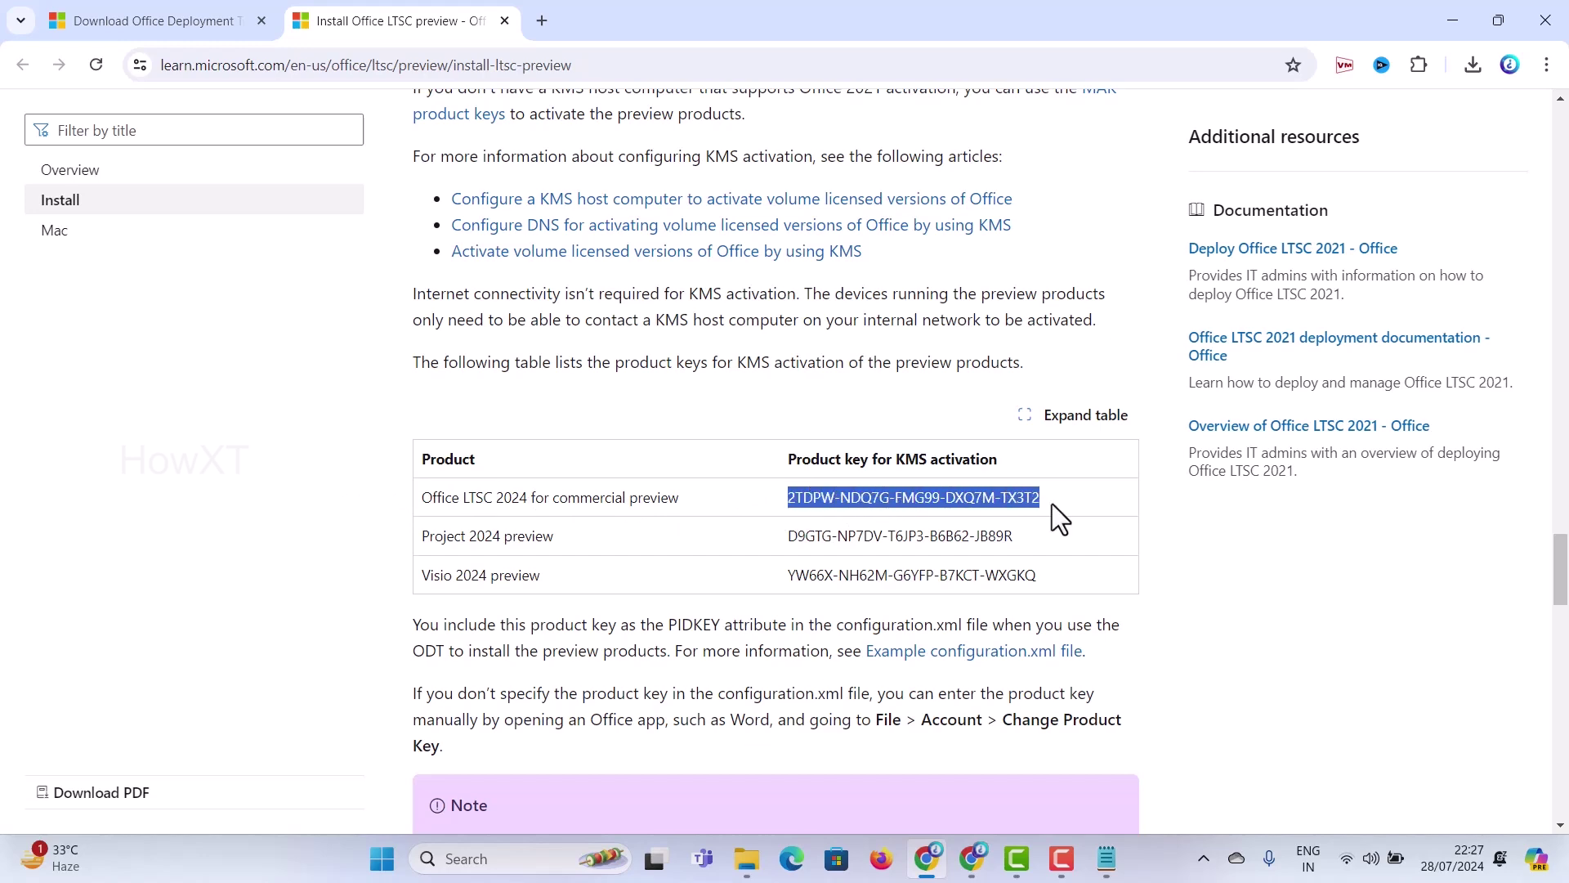
- Paste the Office LTSC 2024 KMS key over the ProPlus2024Volume PIDKEY placeholder
key("alt+Tab")
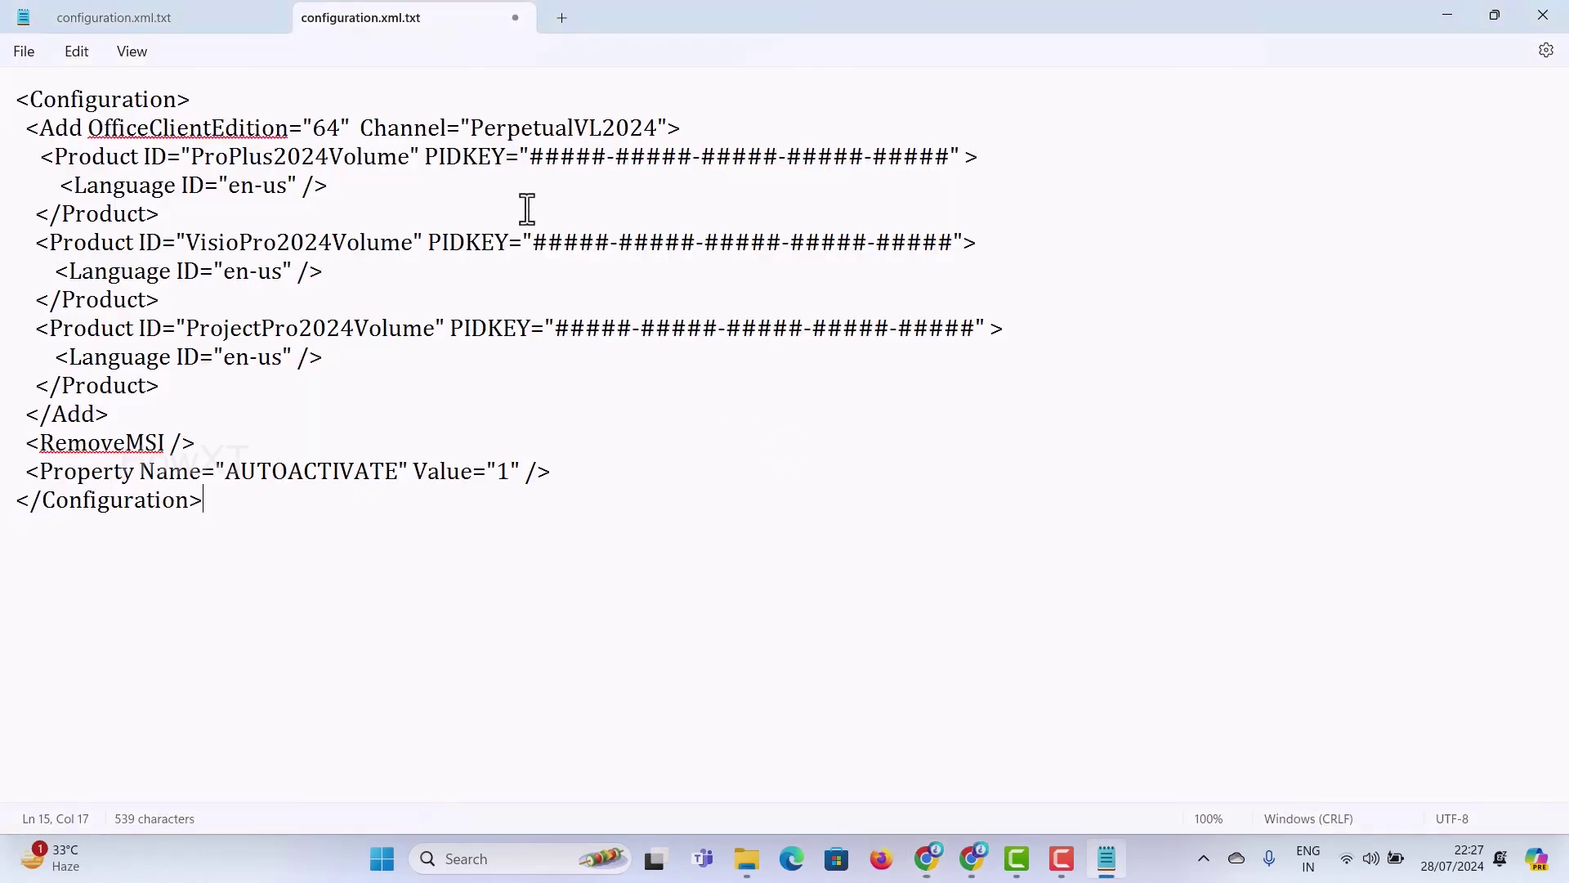
left_click_drag(529, 157, 940, 159)
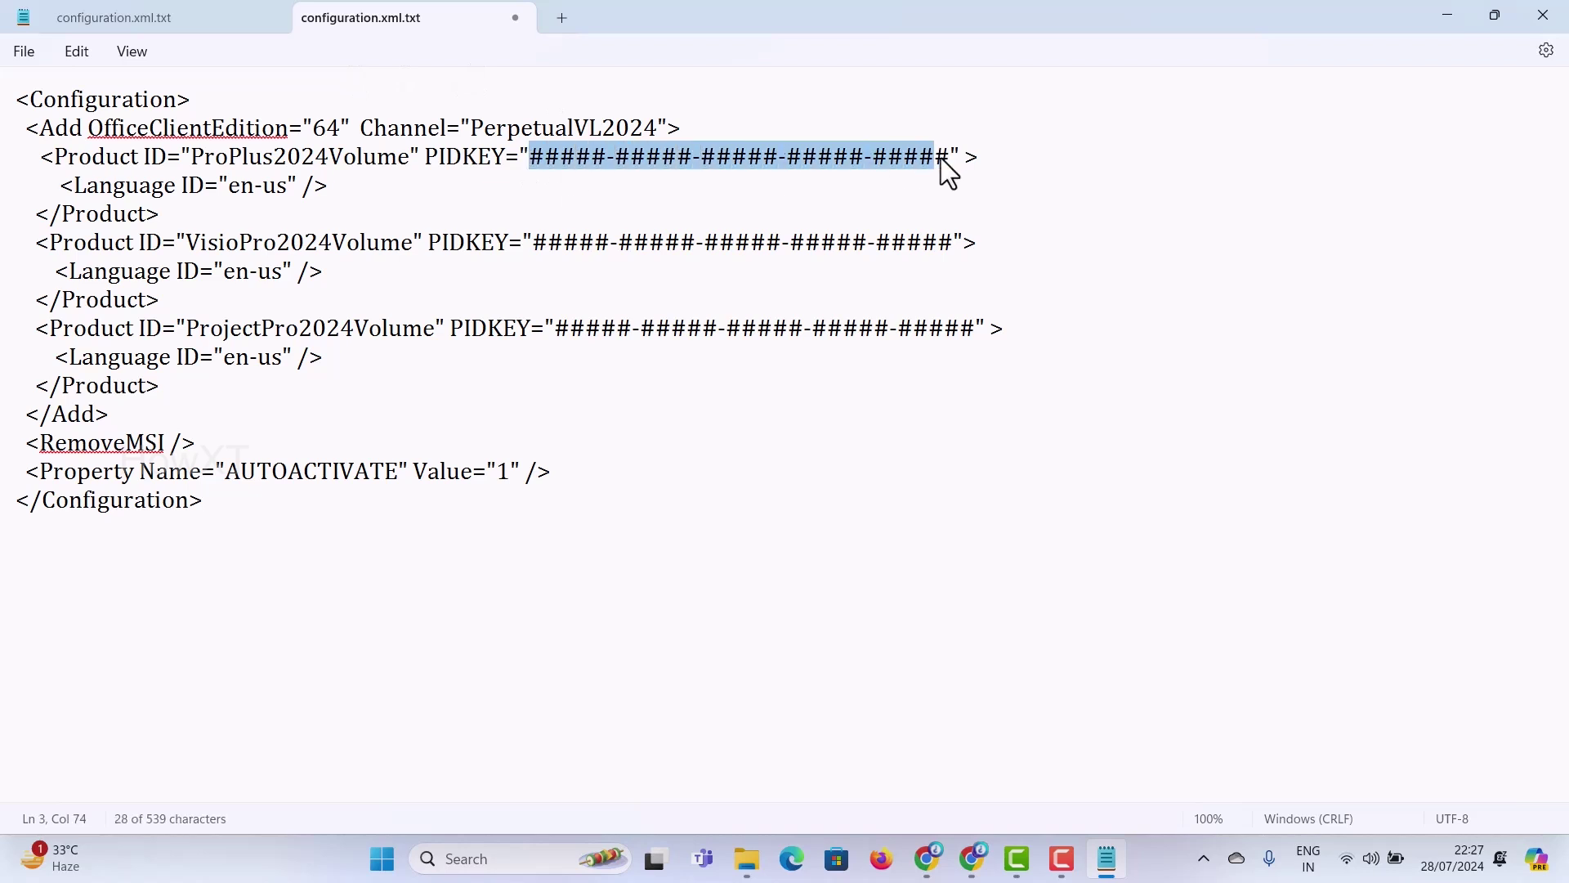
key("ctrl+v")
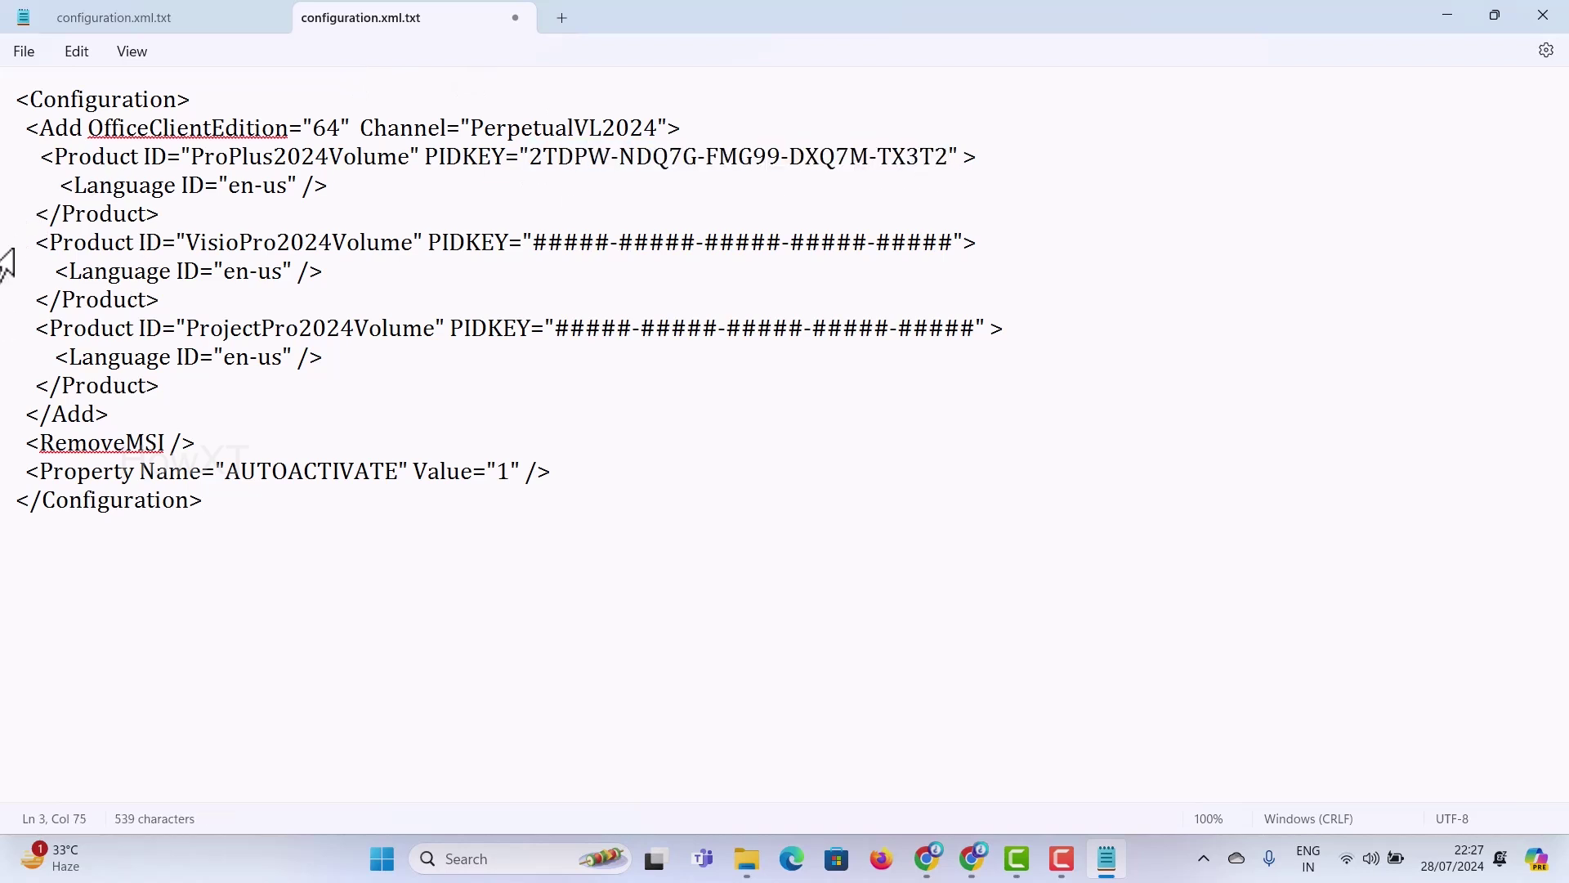
- Delete the VisioPro and ProjectPro product blocks, leaving only ProPlus2024Volume, and save configuration.xml
left_click_drag(35, 238, 197, 381)
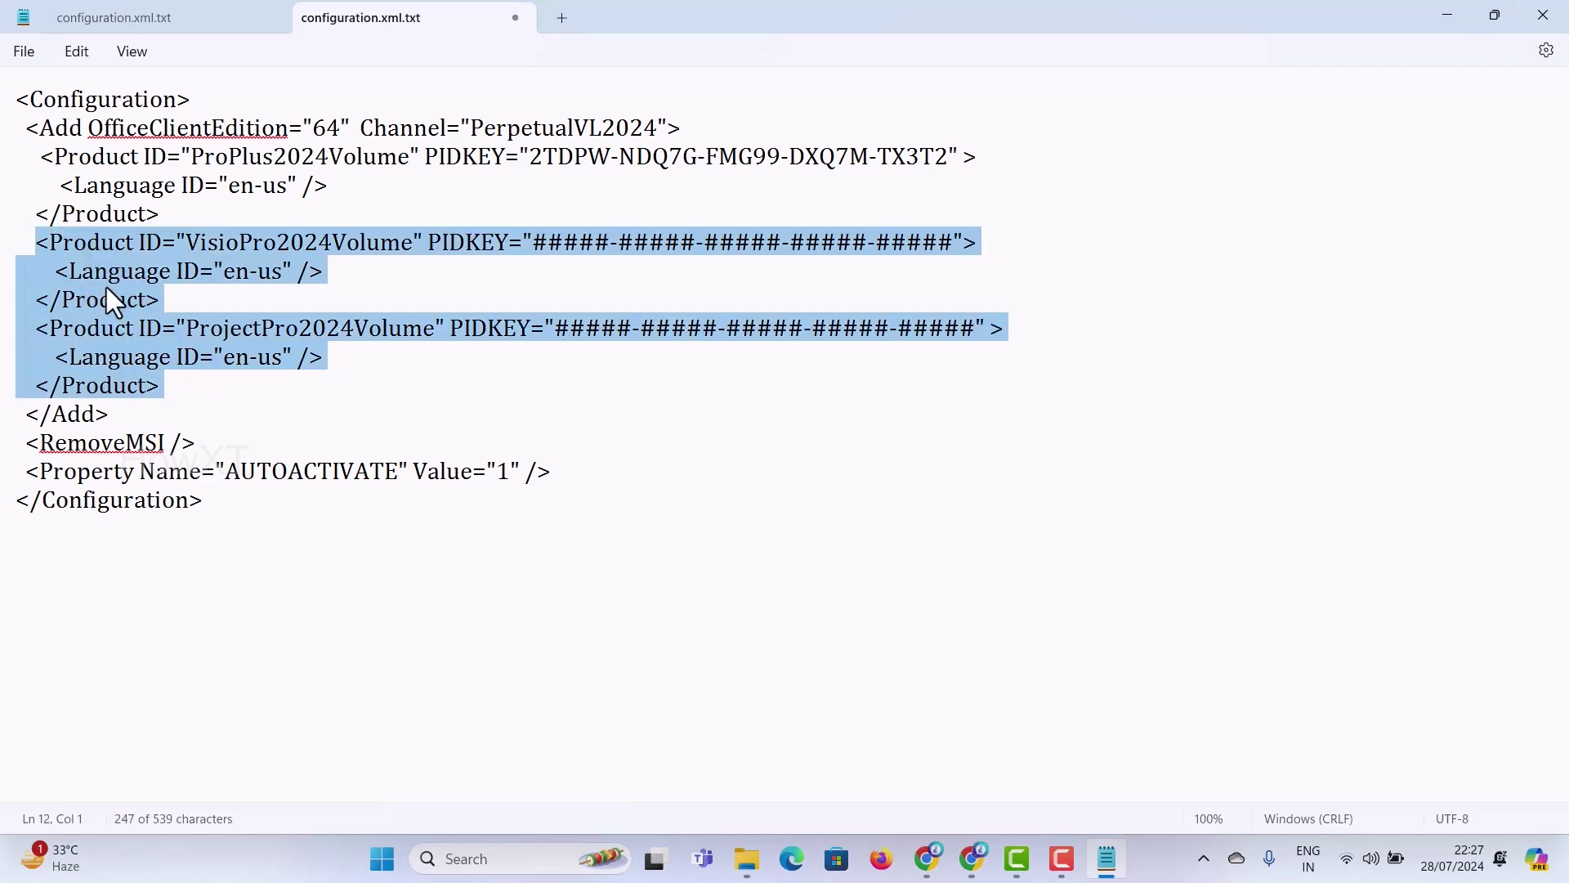
key("Delete")
key("Delete")
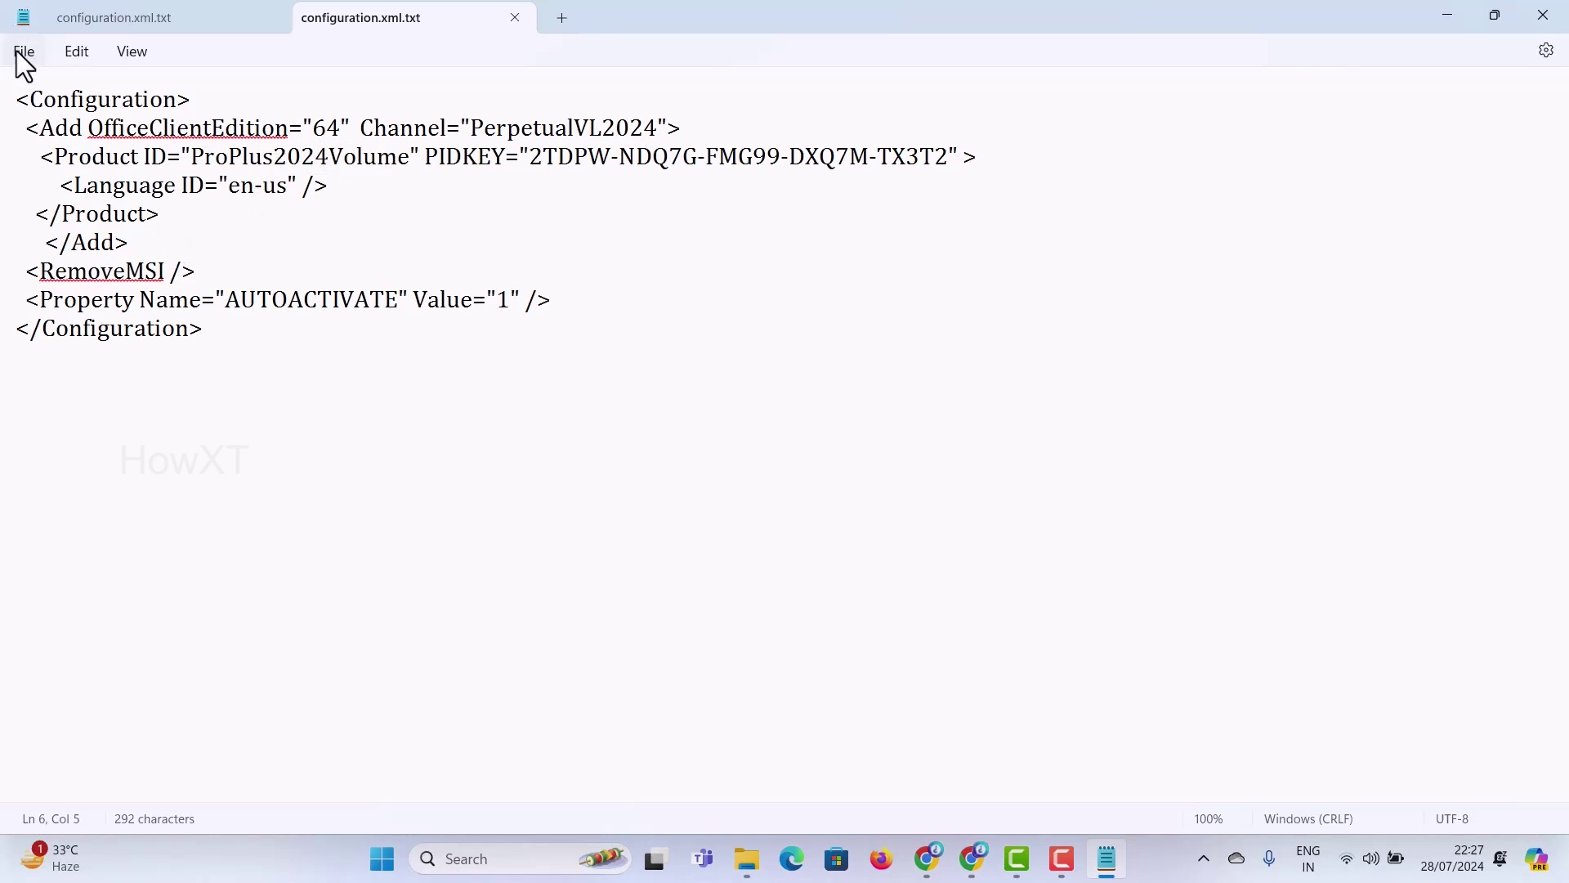
left_click(23, 52)
left_click(31, 193)
- Close Notepad and return to the New folder, where configuration.xml (1 KB) now sits beside setup
left_click(1543, 15)
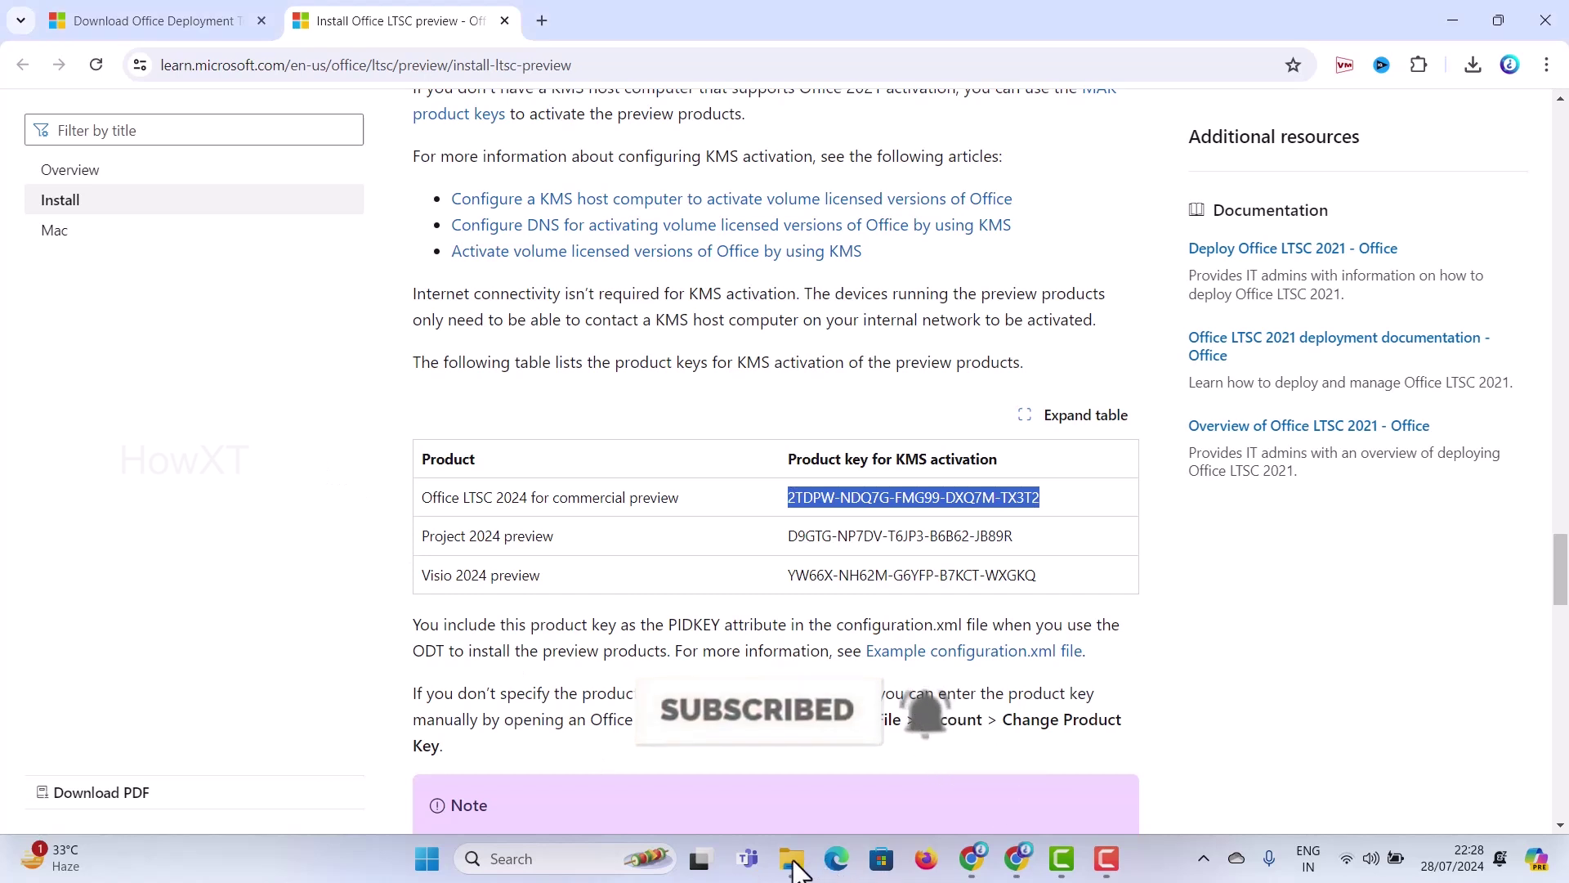
left_click(794, 865)
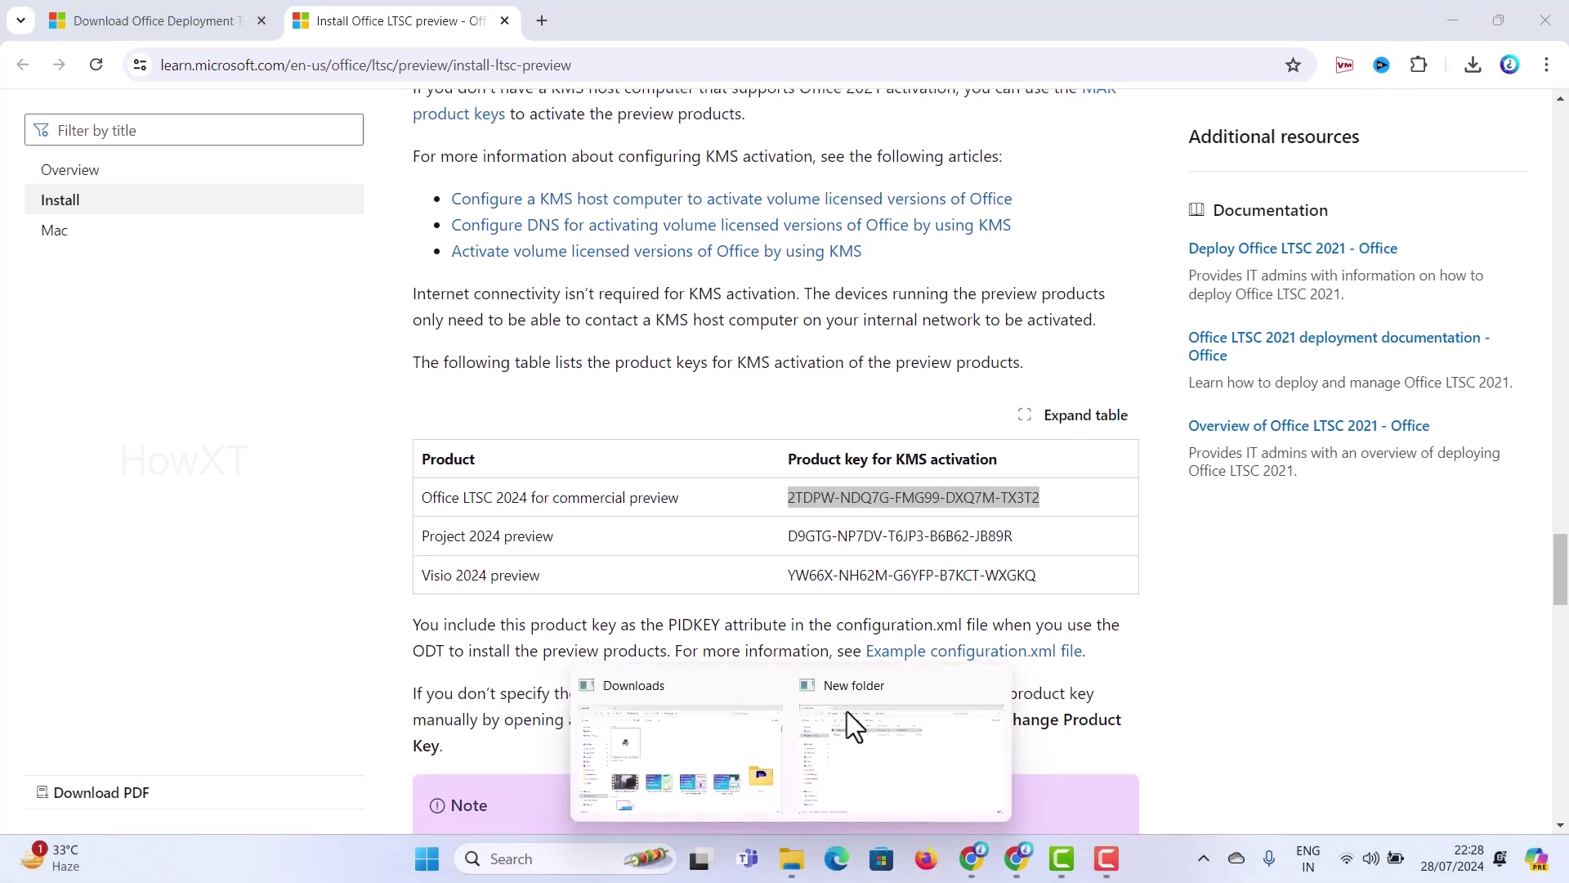
left_click(1463, 18)
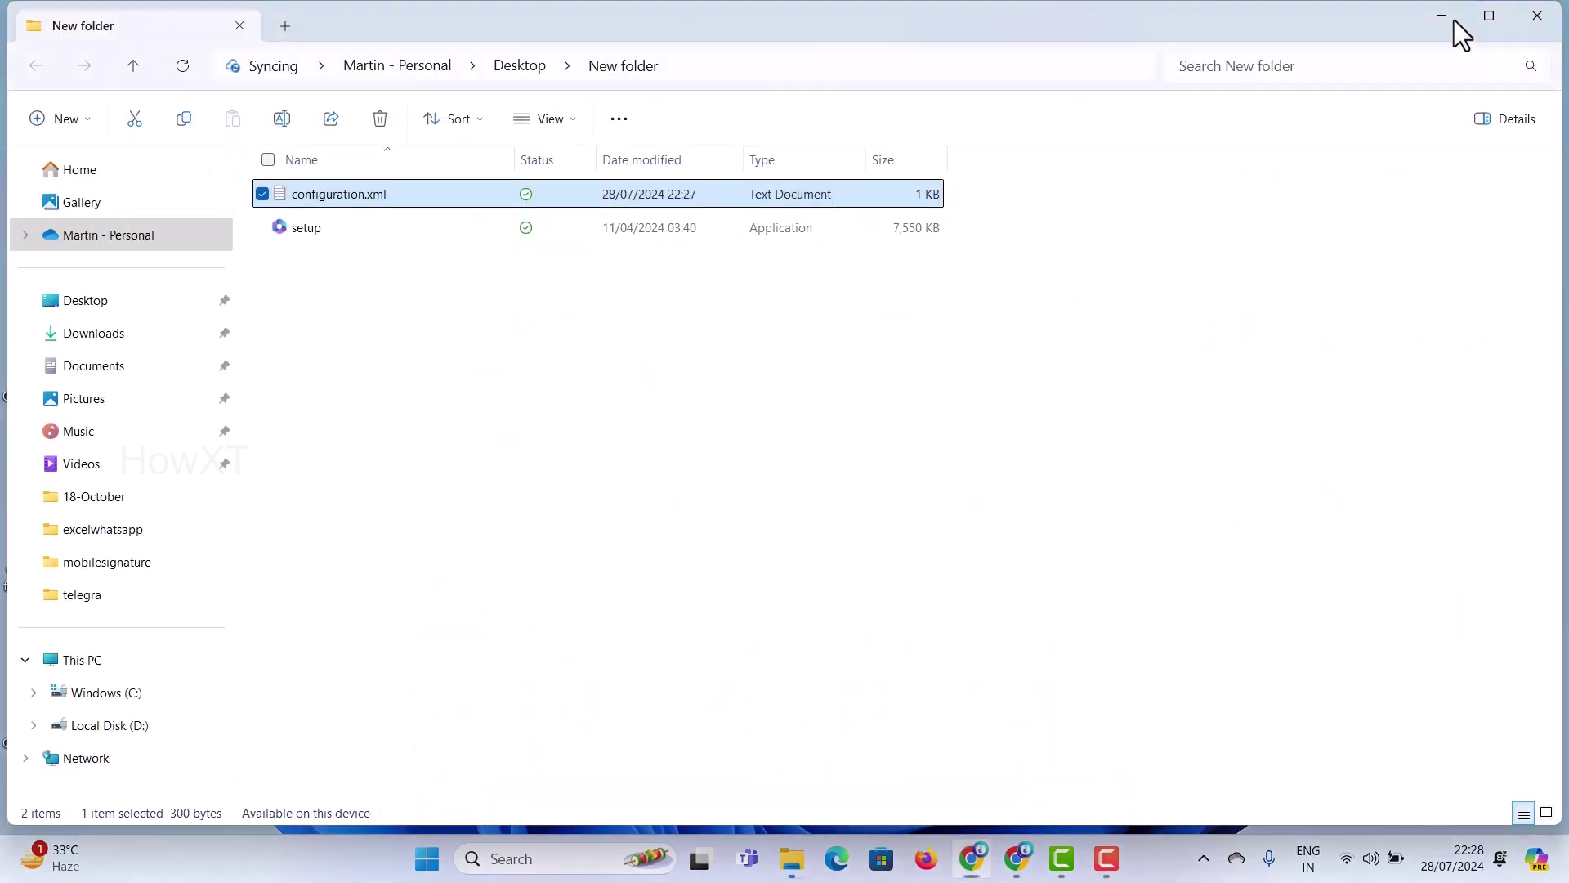
left_click(417, 312)
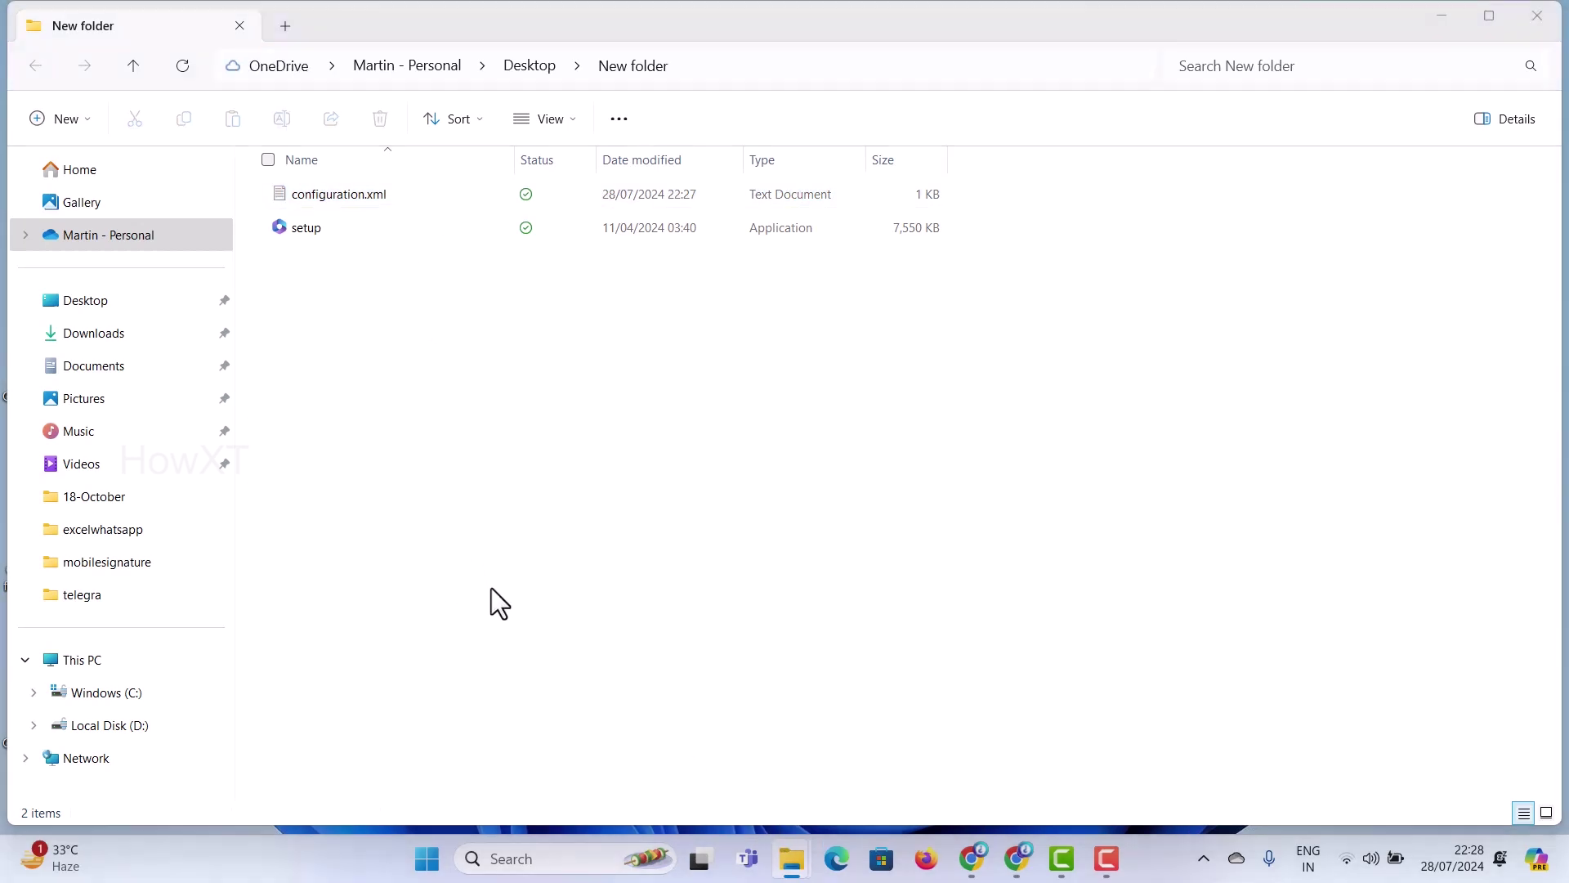
key("super")
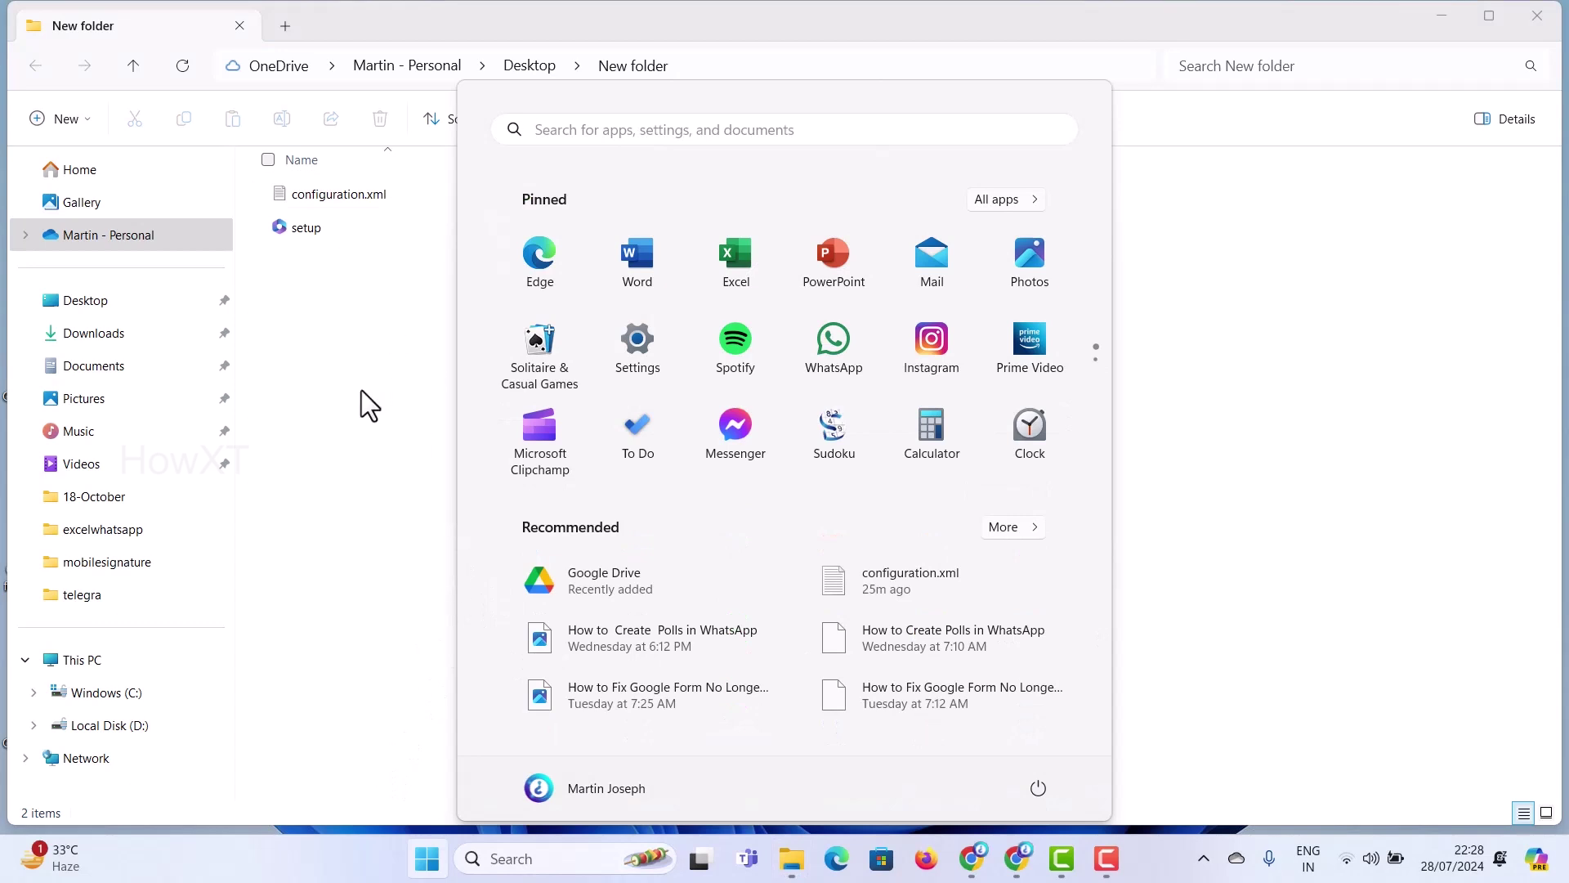
key("super")
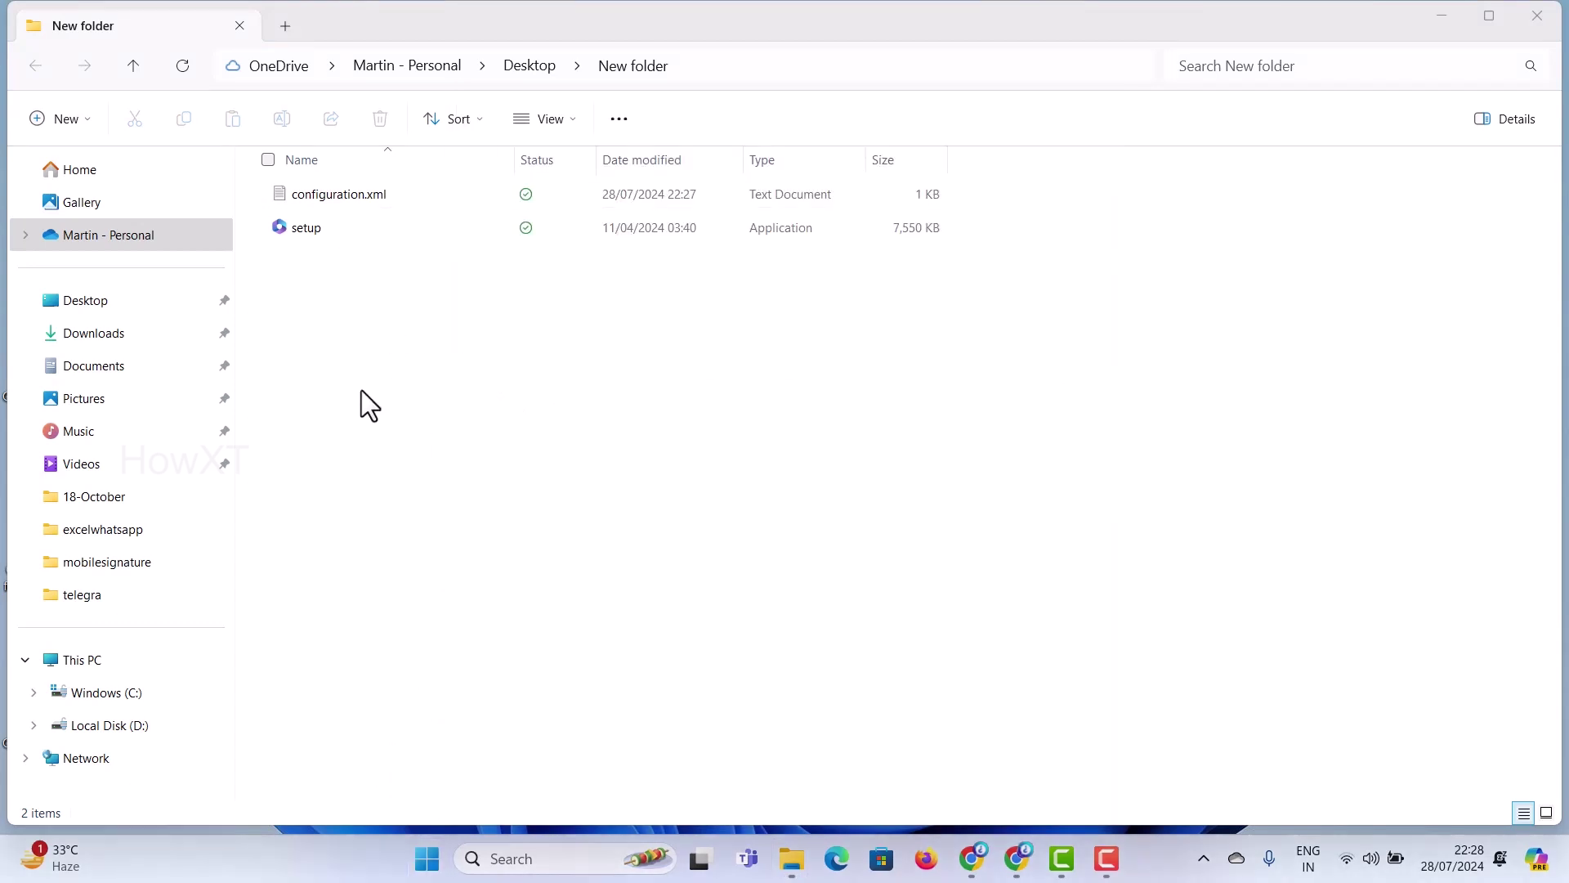
- Launch Command Prompt with Win+R and cmd, and move its window aside
key("super+r")
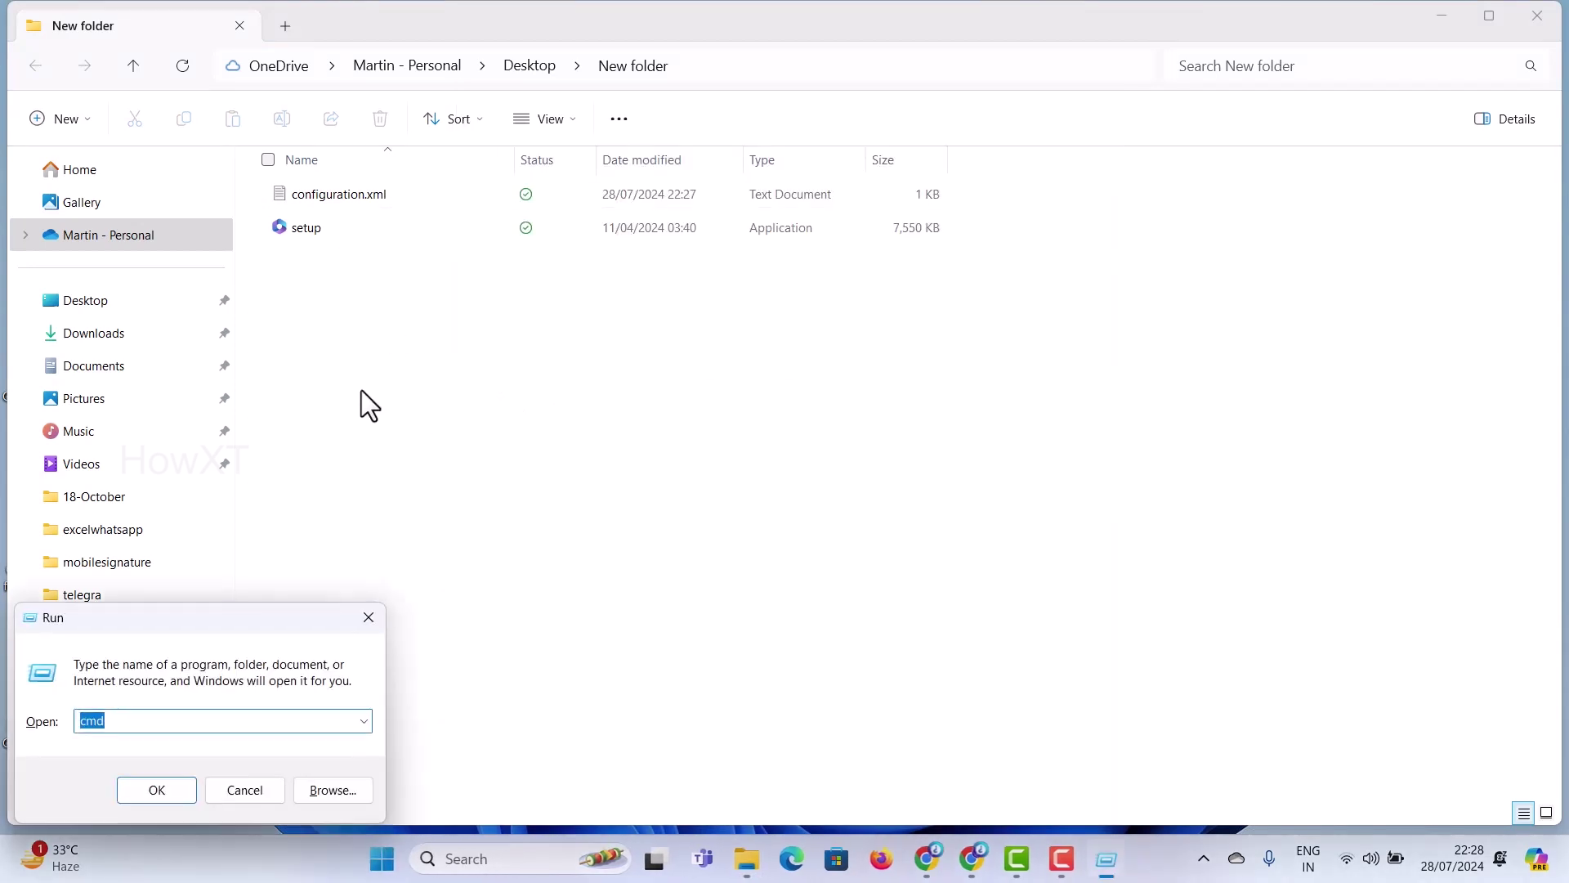
key("Escape")
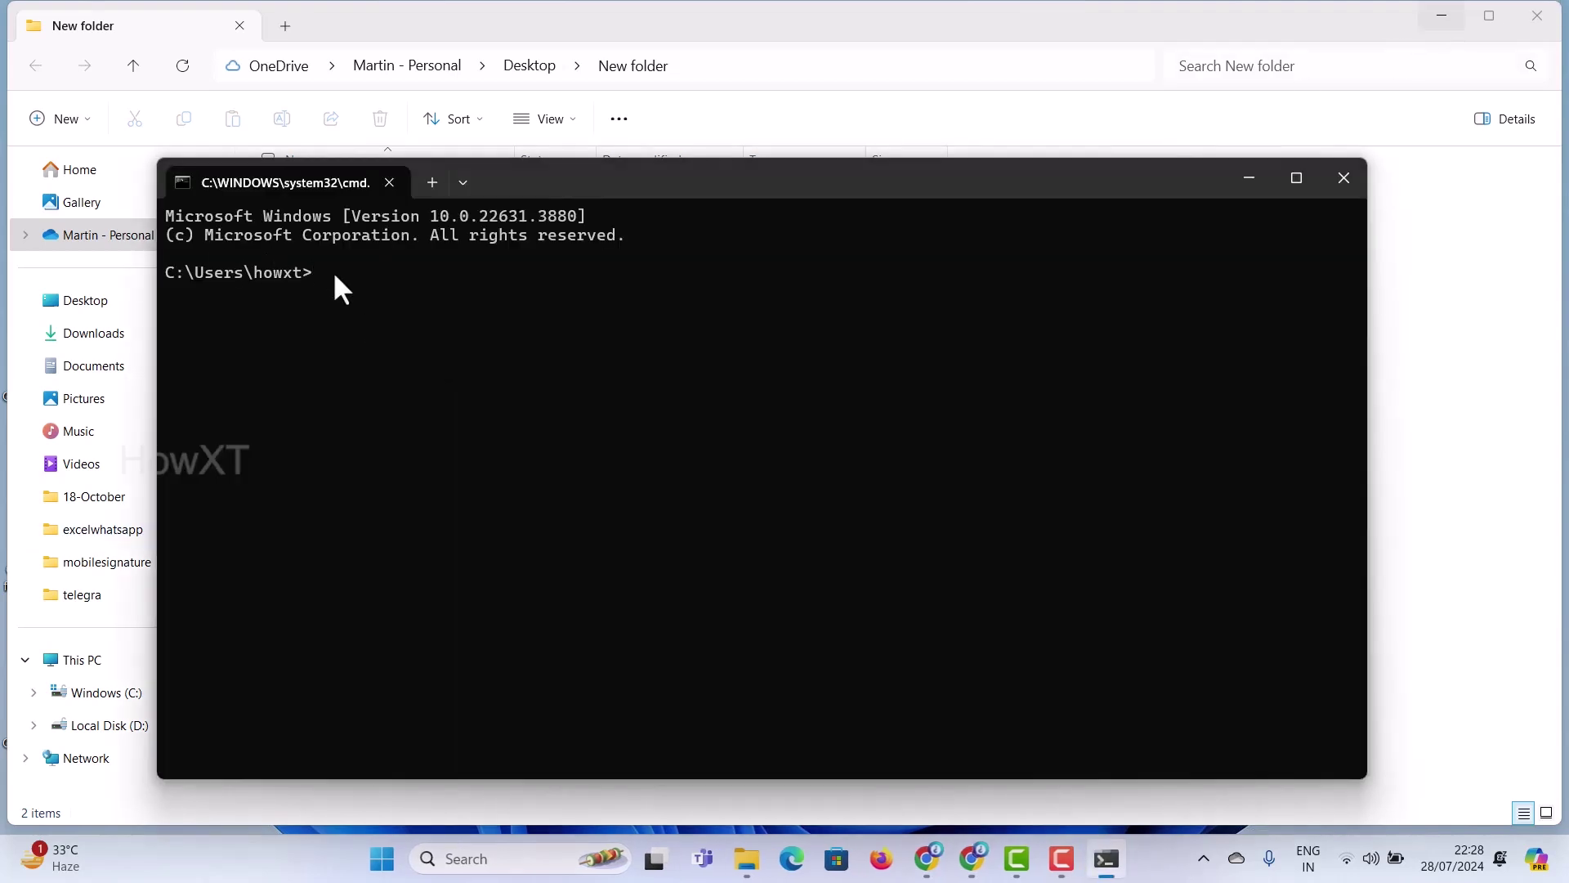
left_click_drag(532, 181, 532, 266)
- Copy the New folder path from Explorer, cd into it in Command Prompt, and type setup
left_click(690, 65)
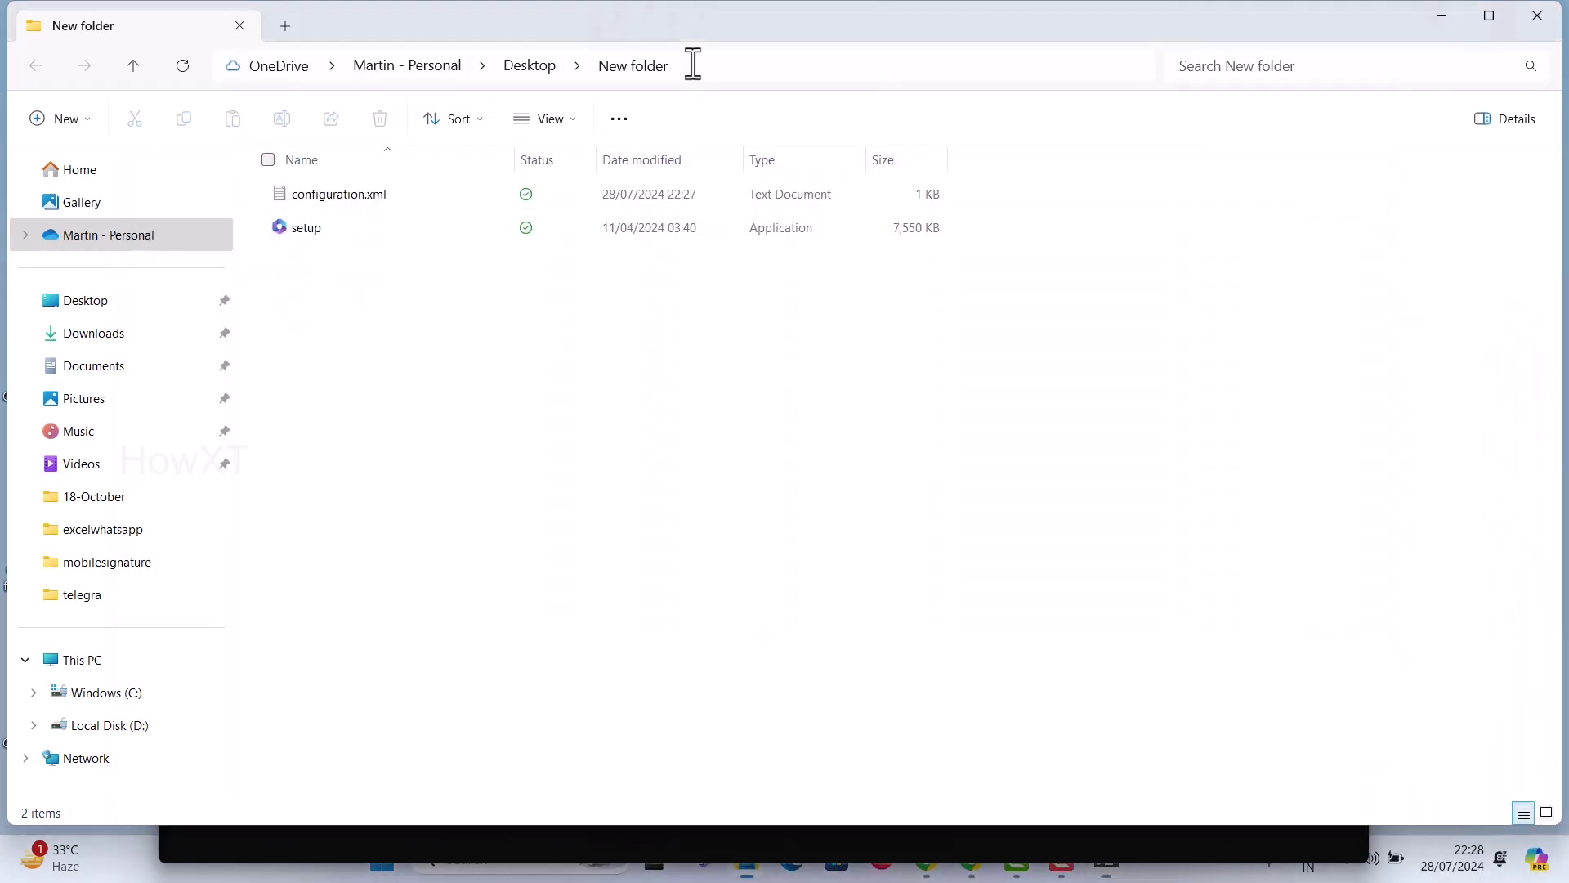
right_click(417, 71)
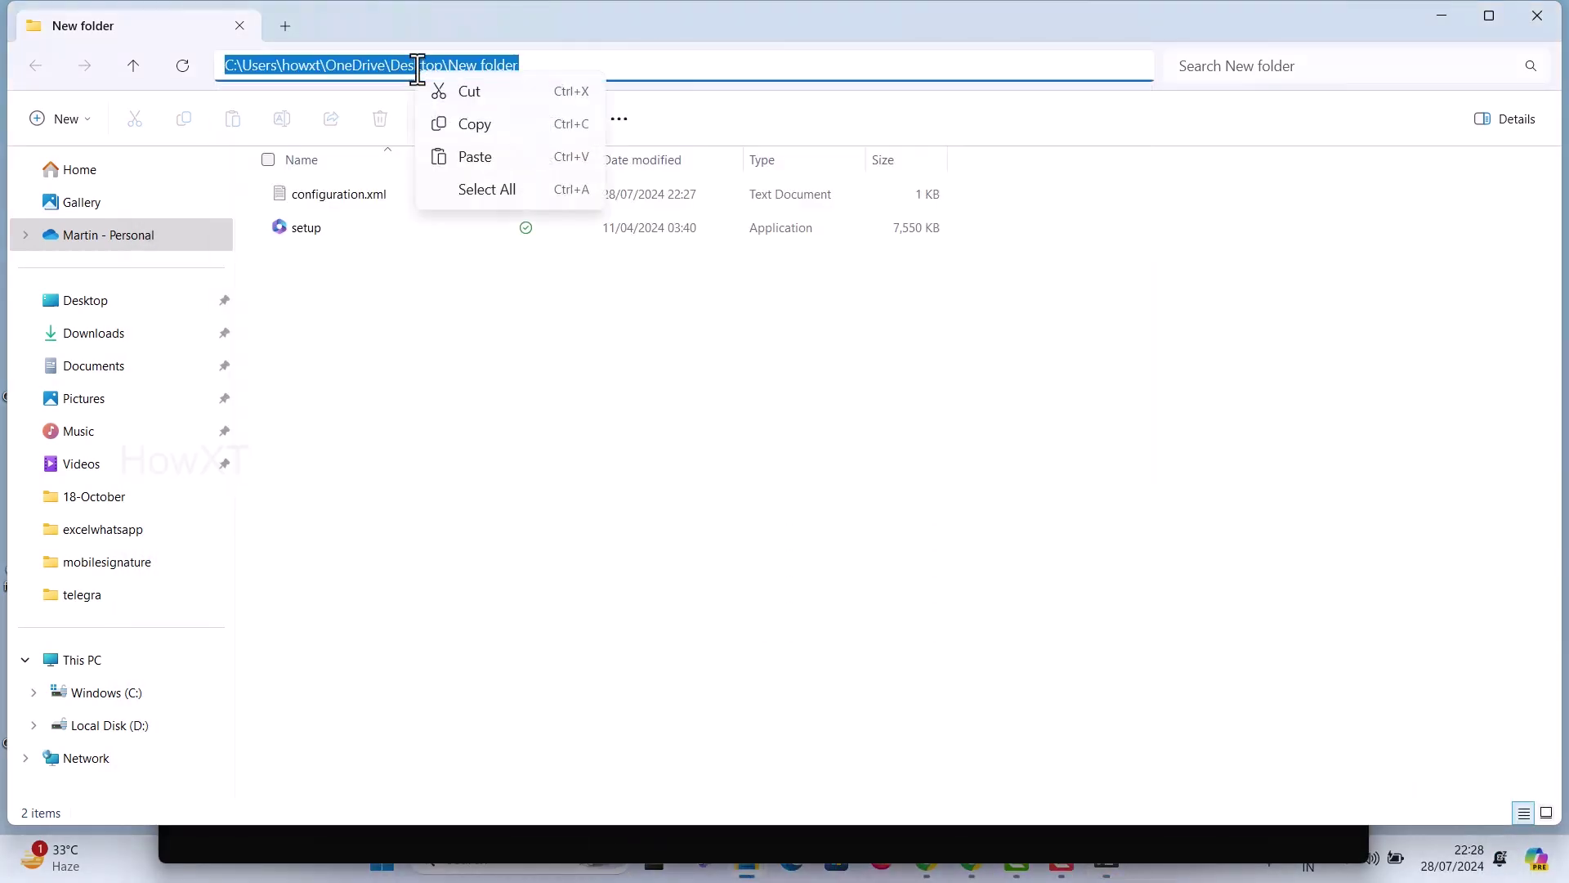
left_click(498, 131)
mouse_move(887, 839)
left_click(816, 842)
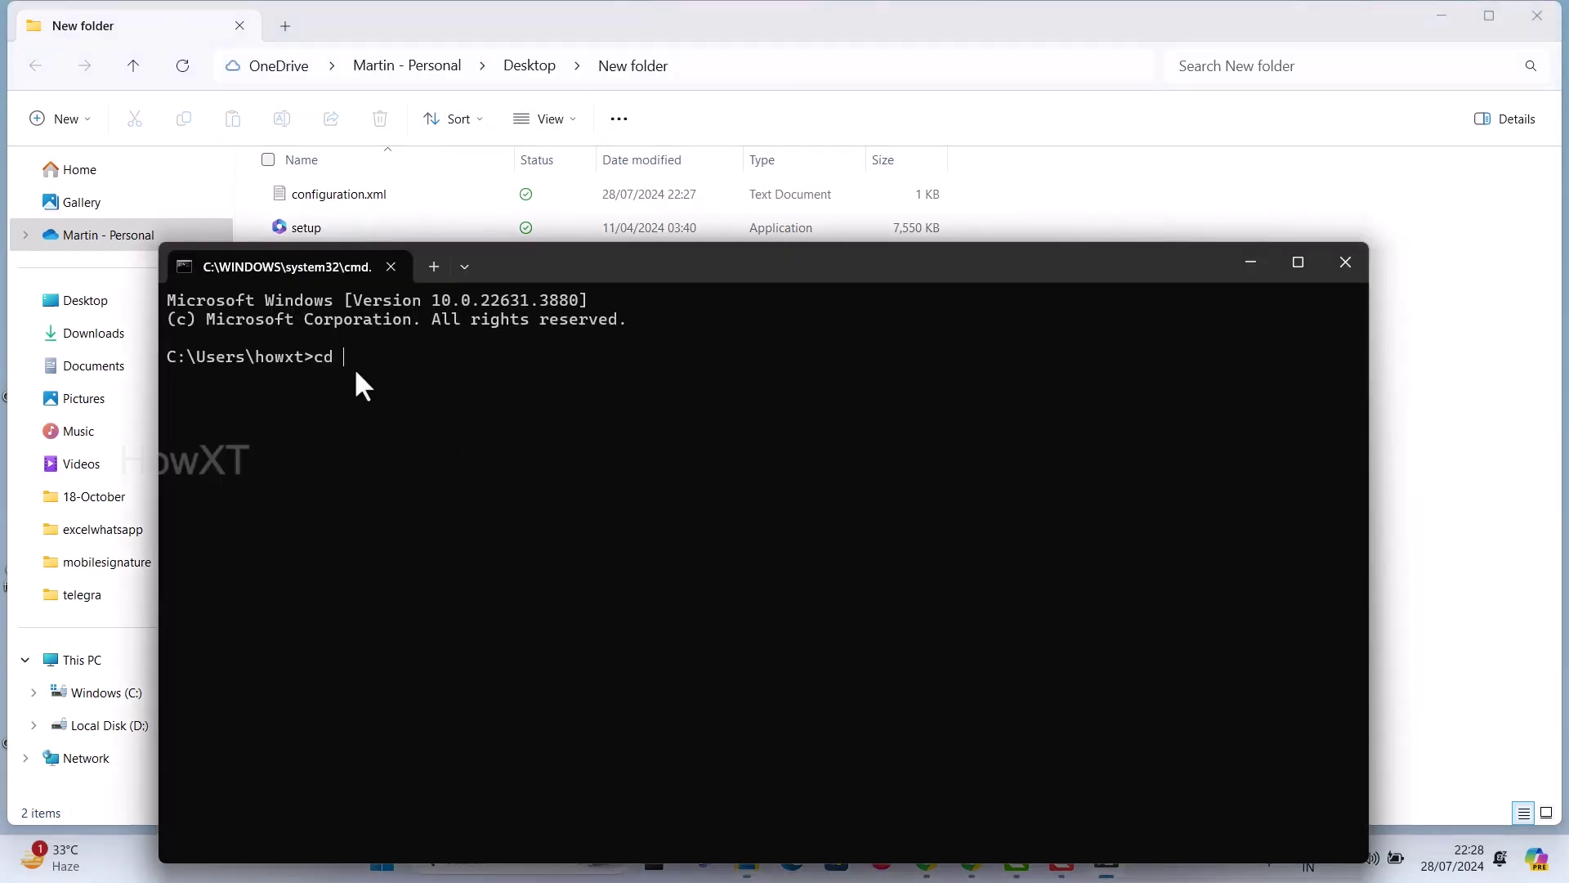
type("cd")
key("ctrl+v")
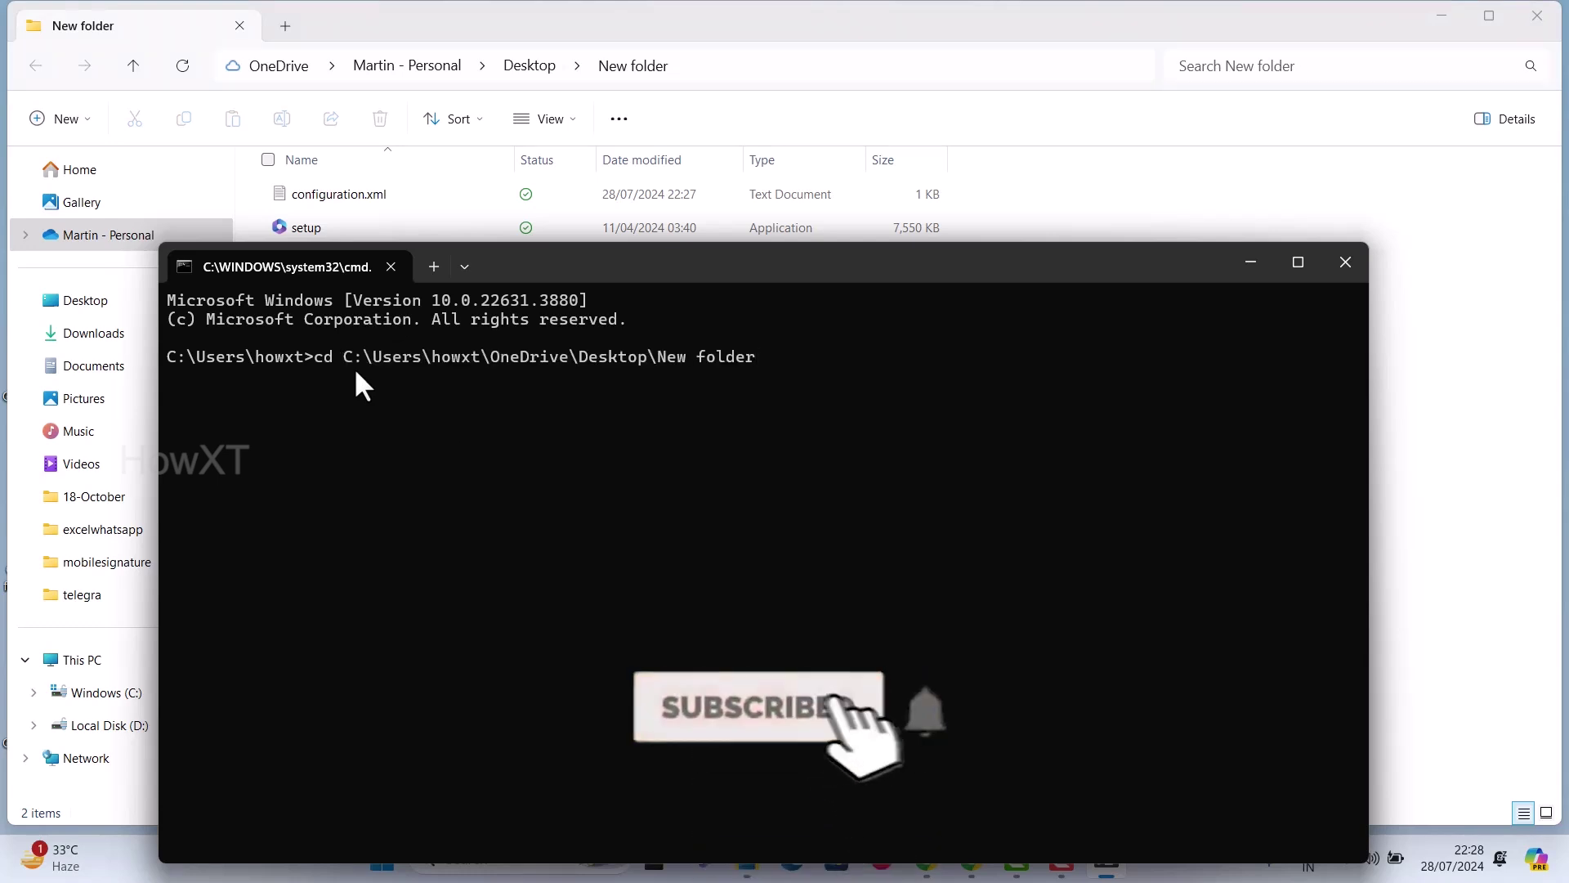
key("Return")
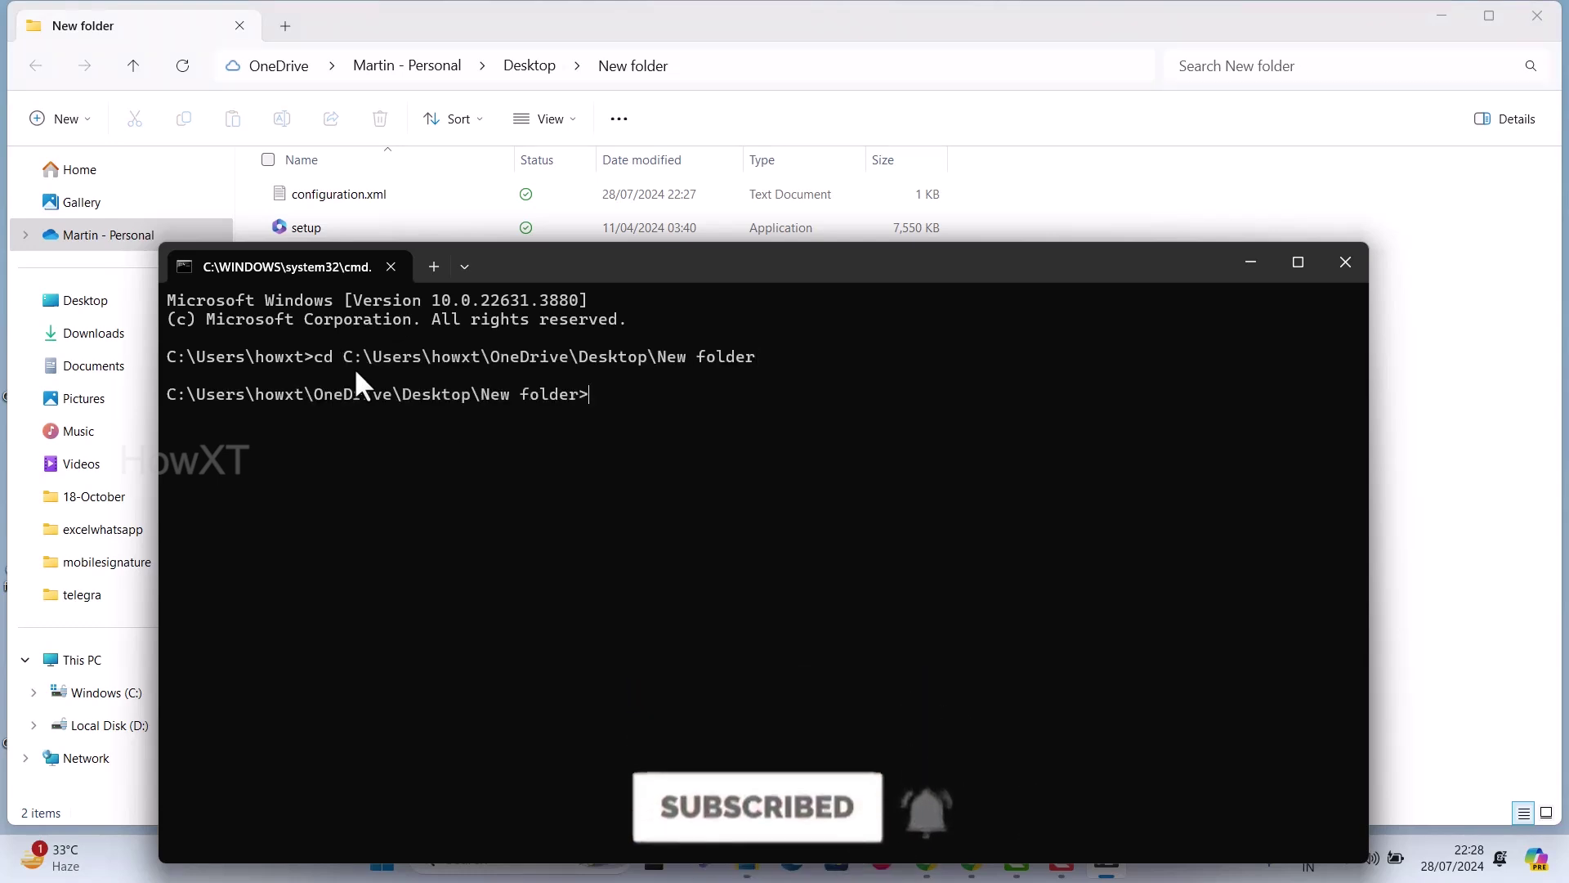
type("setup")
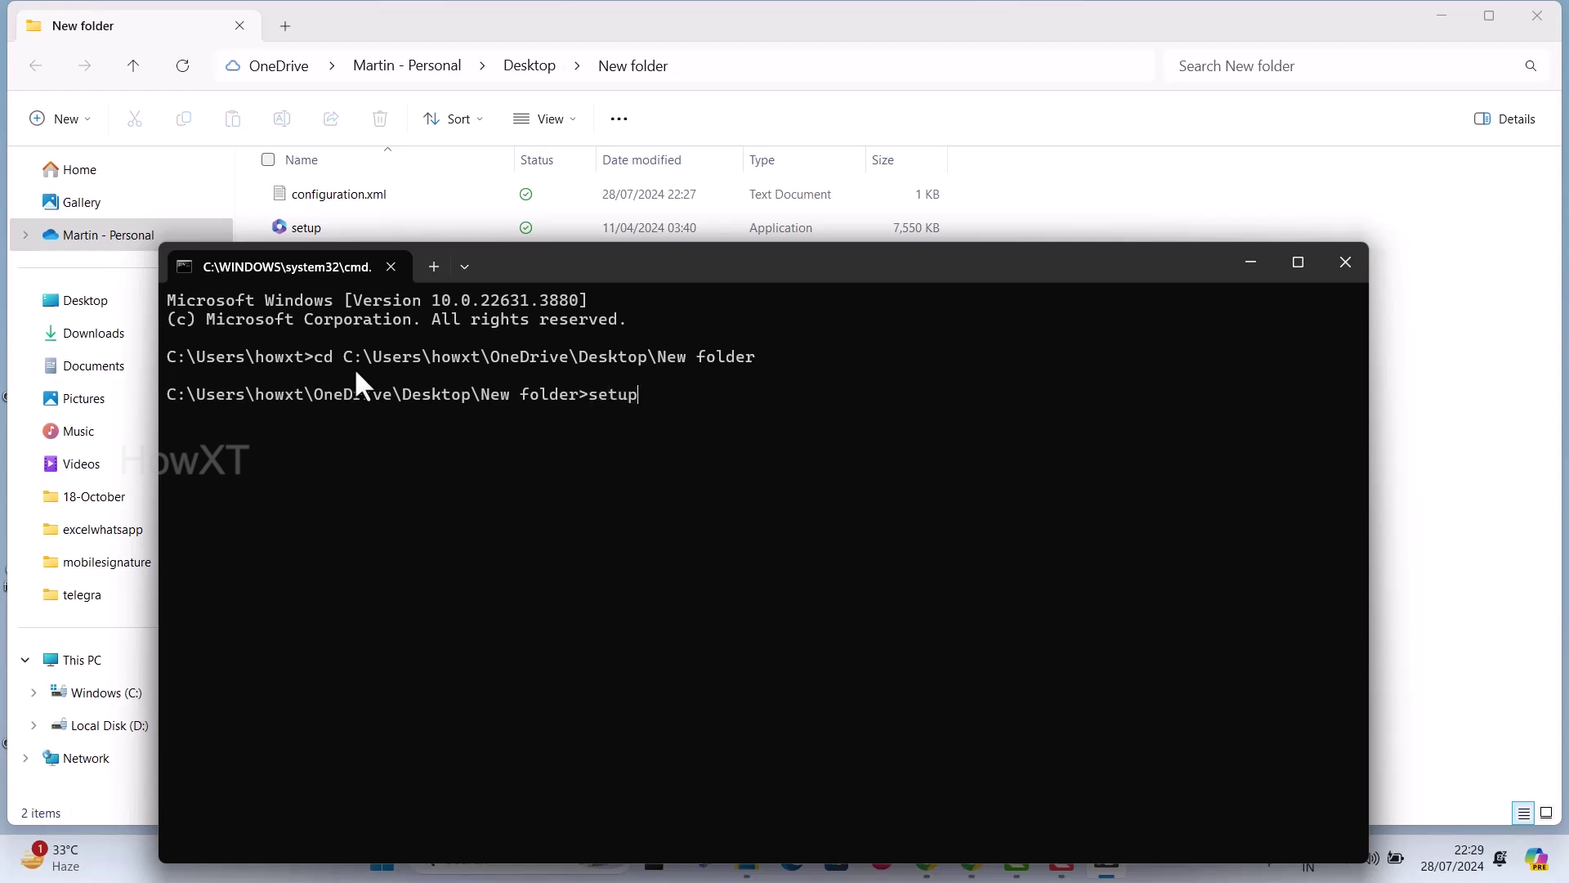
- Run setup, try configuration.xml as a command (rejected as unrecognized), and minimize Command Prompt
key("Return")
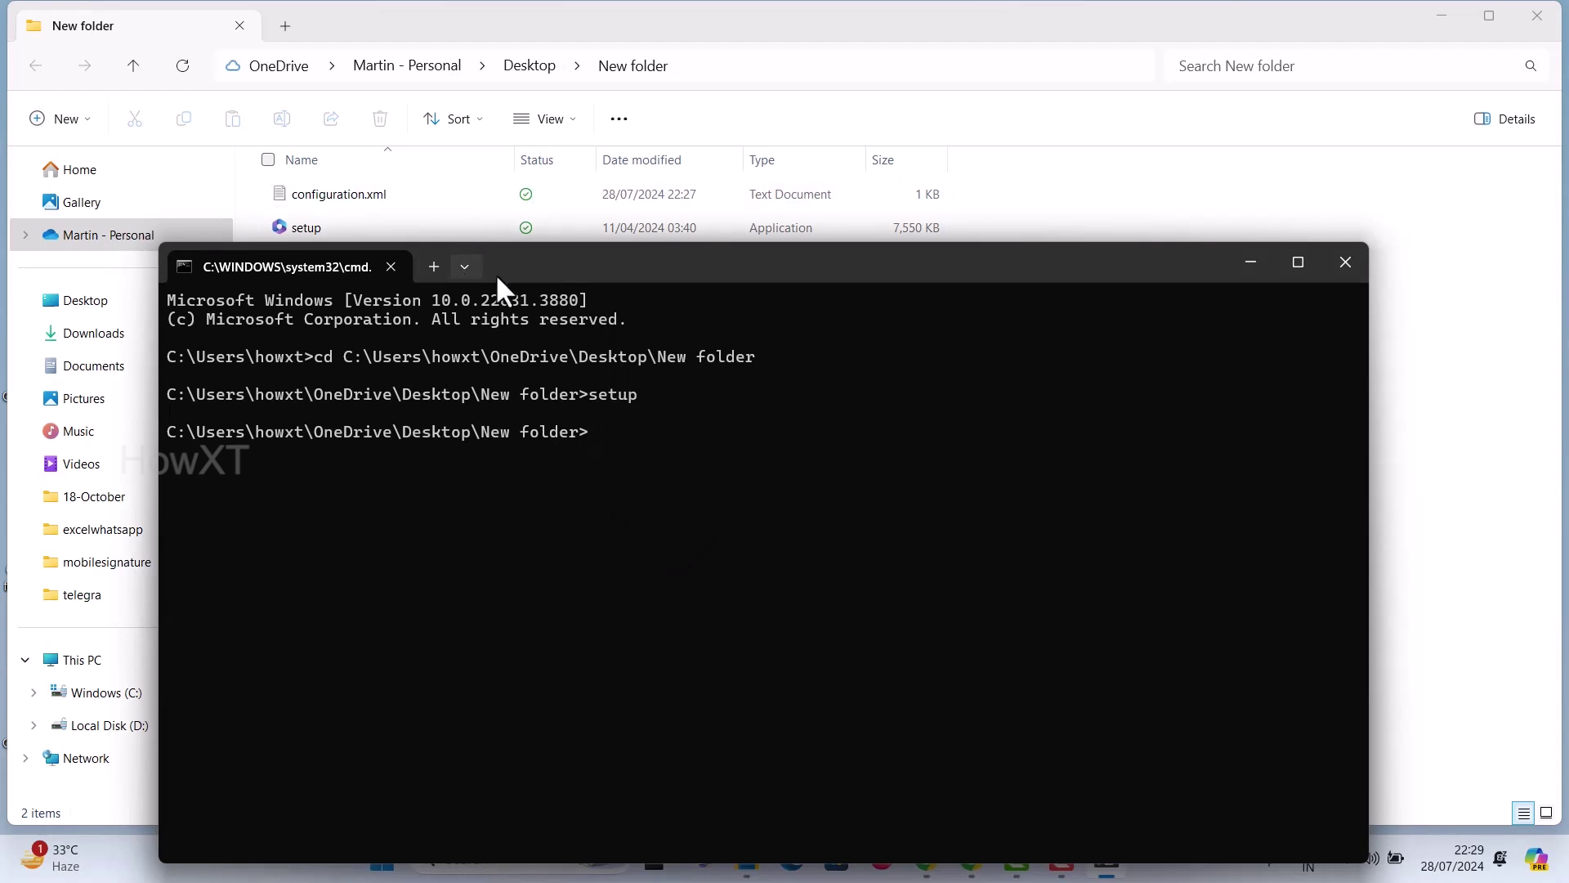
type("con")
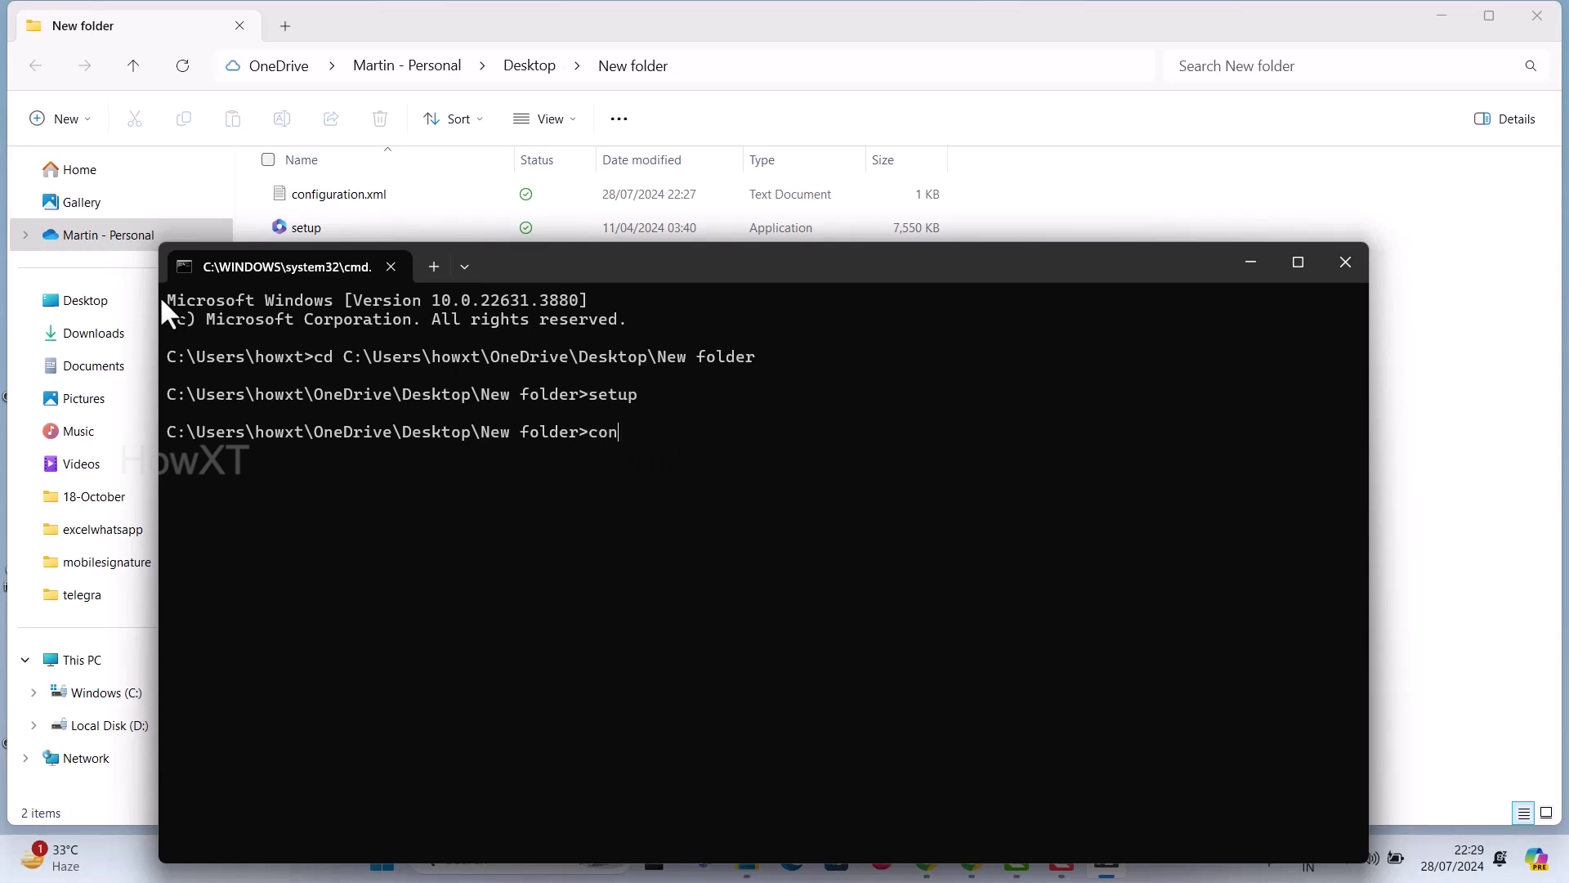
type("figuration.xml")
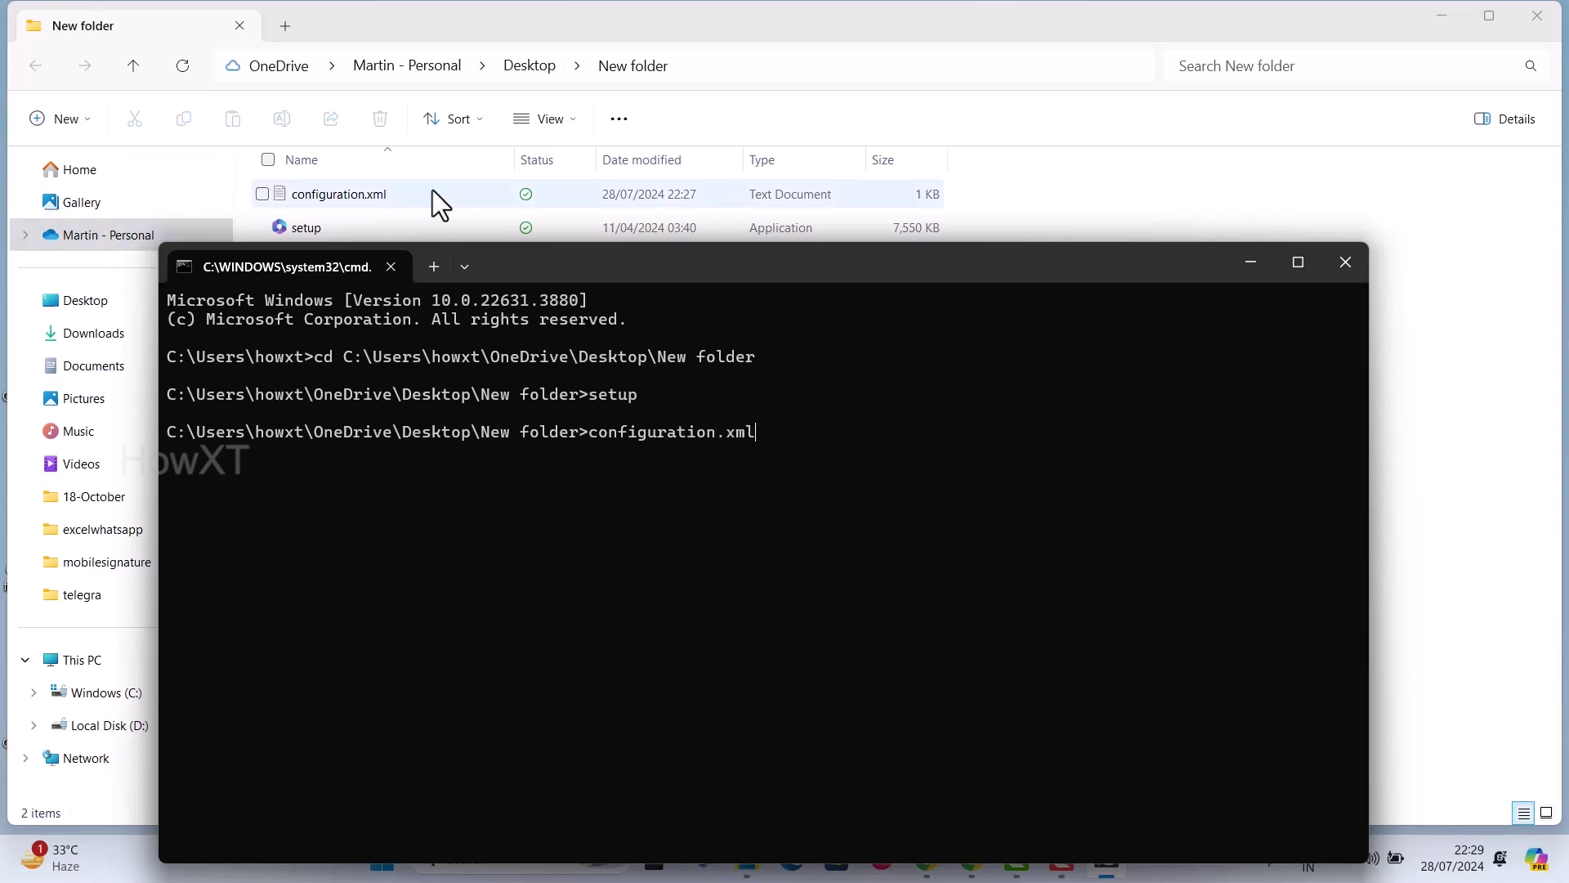
key("Return")
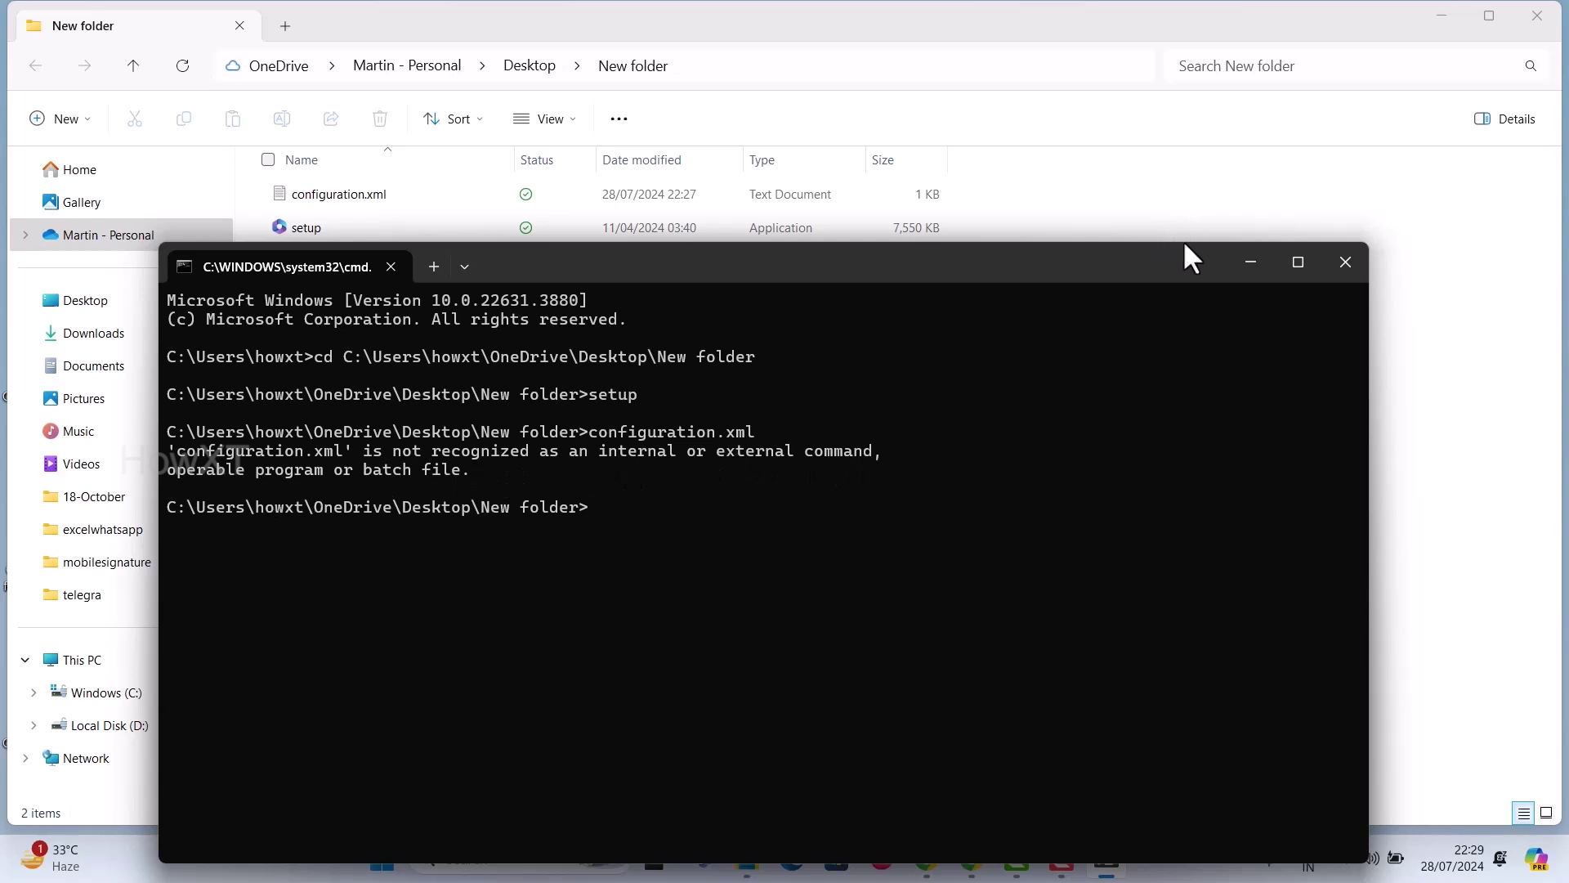
left_click(1255, 262)
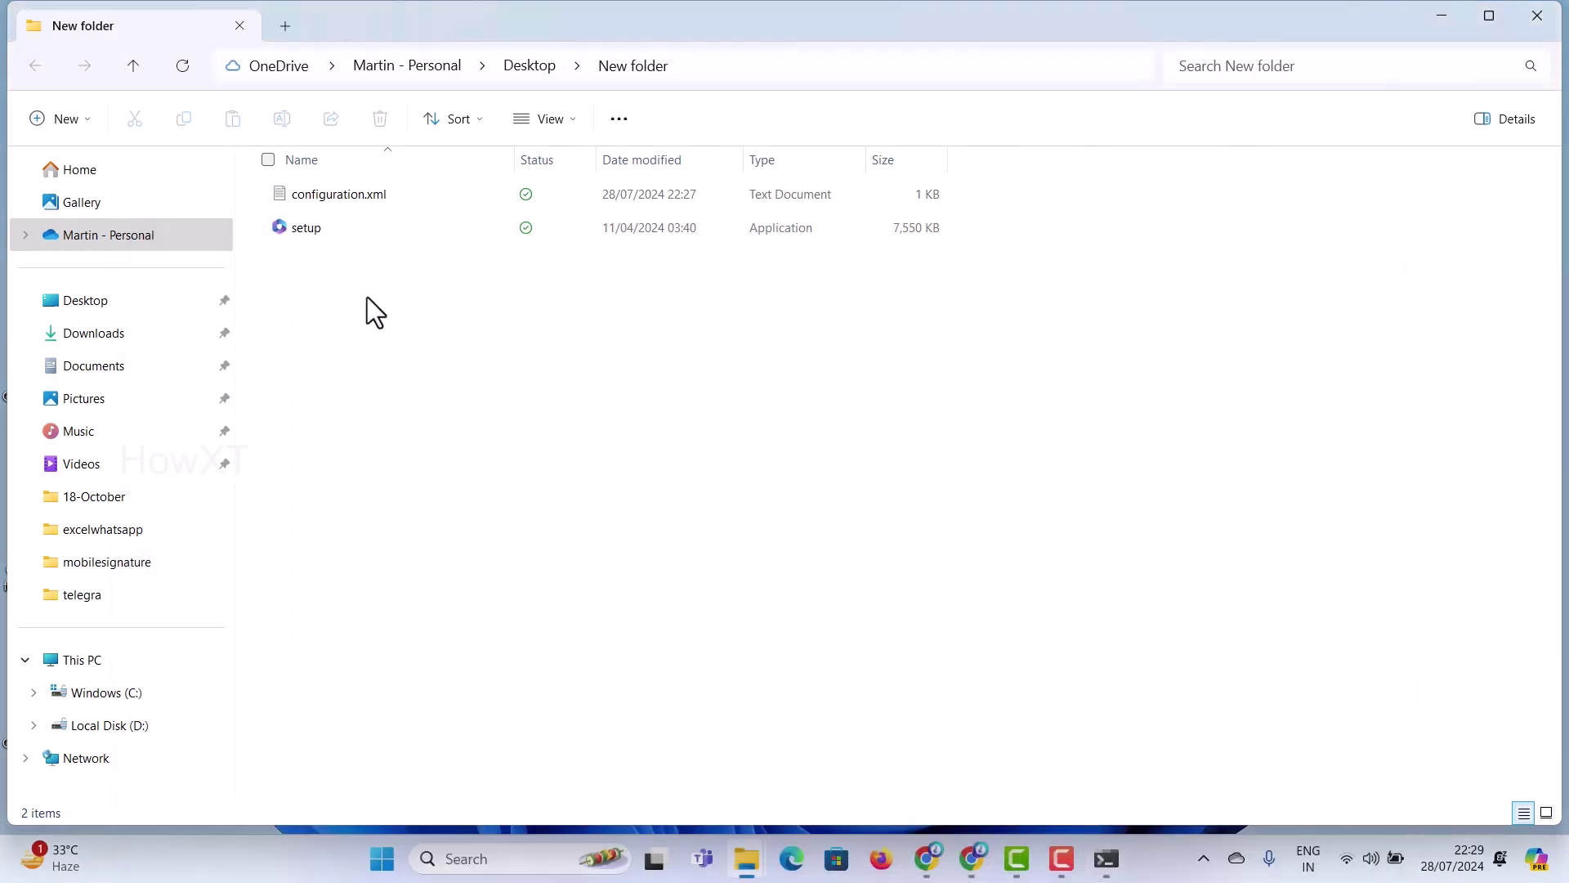
- Check configuration.xml's context menu, then minimize Command Prompt and File Explorer to show the desktop
left_click(356, 193)
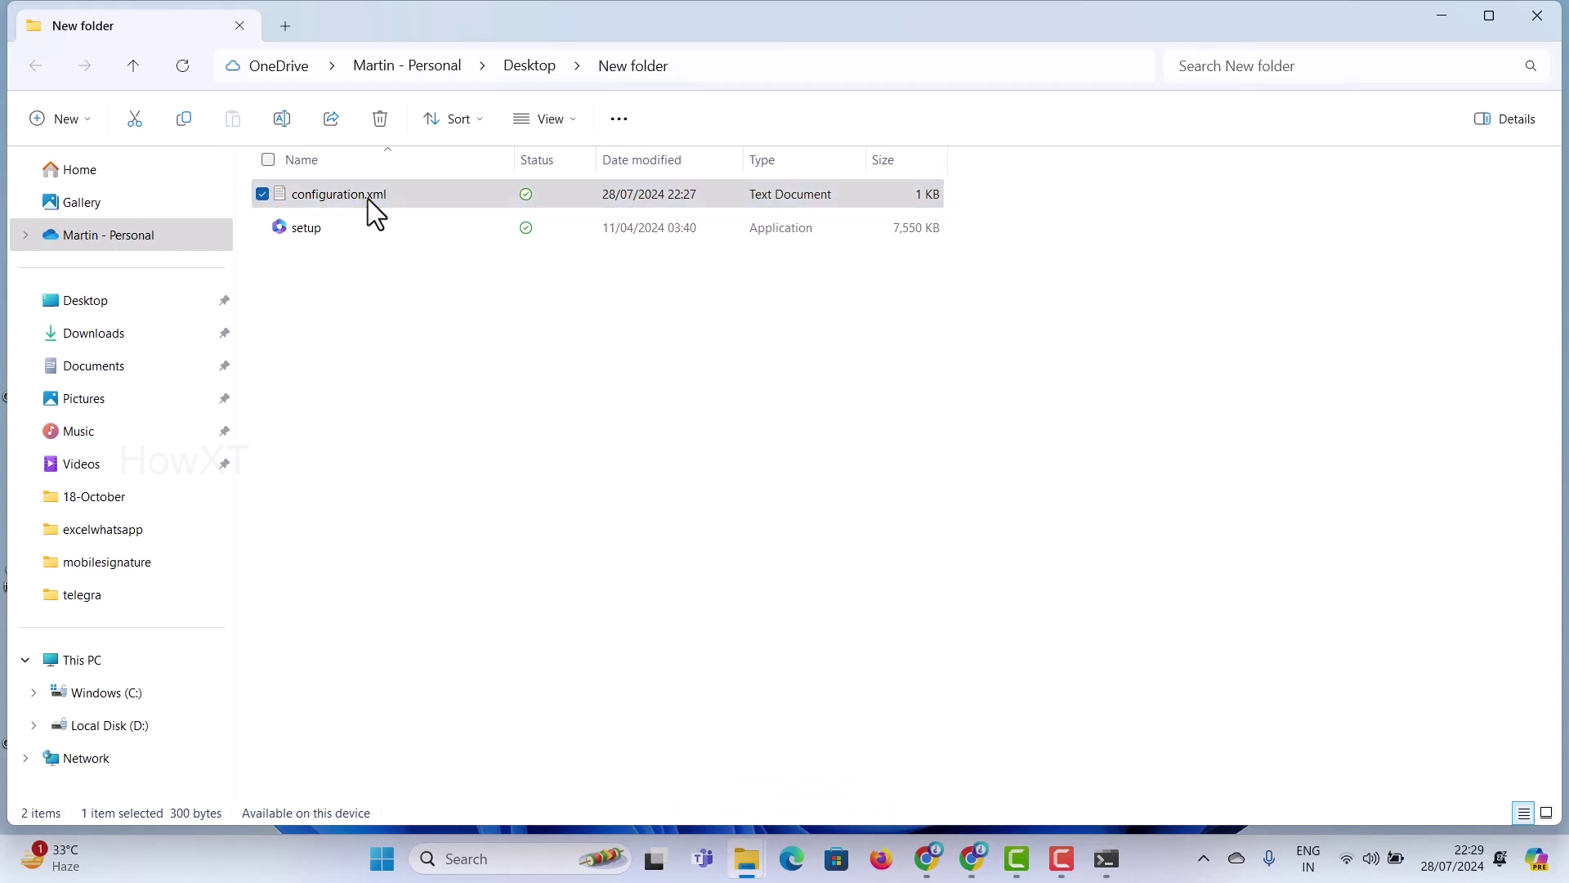
right_click(367, 199)
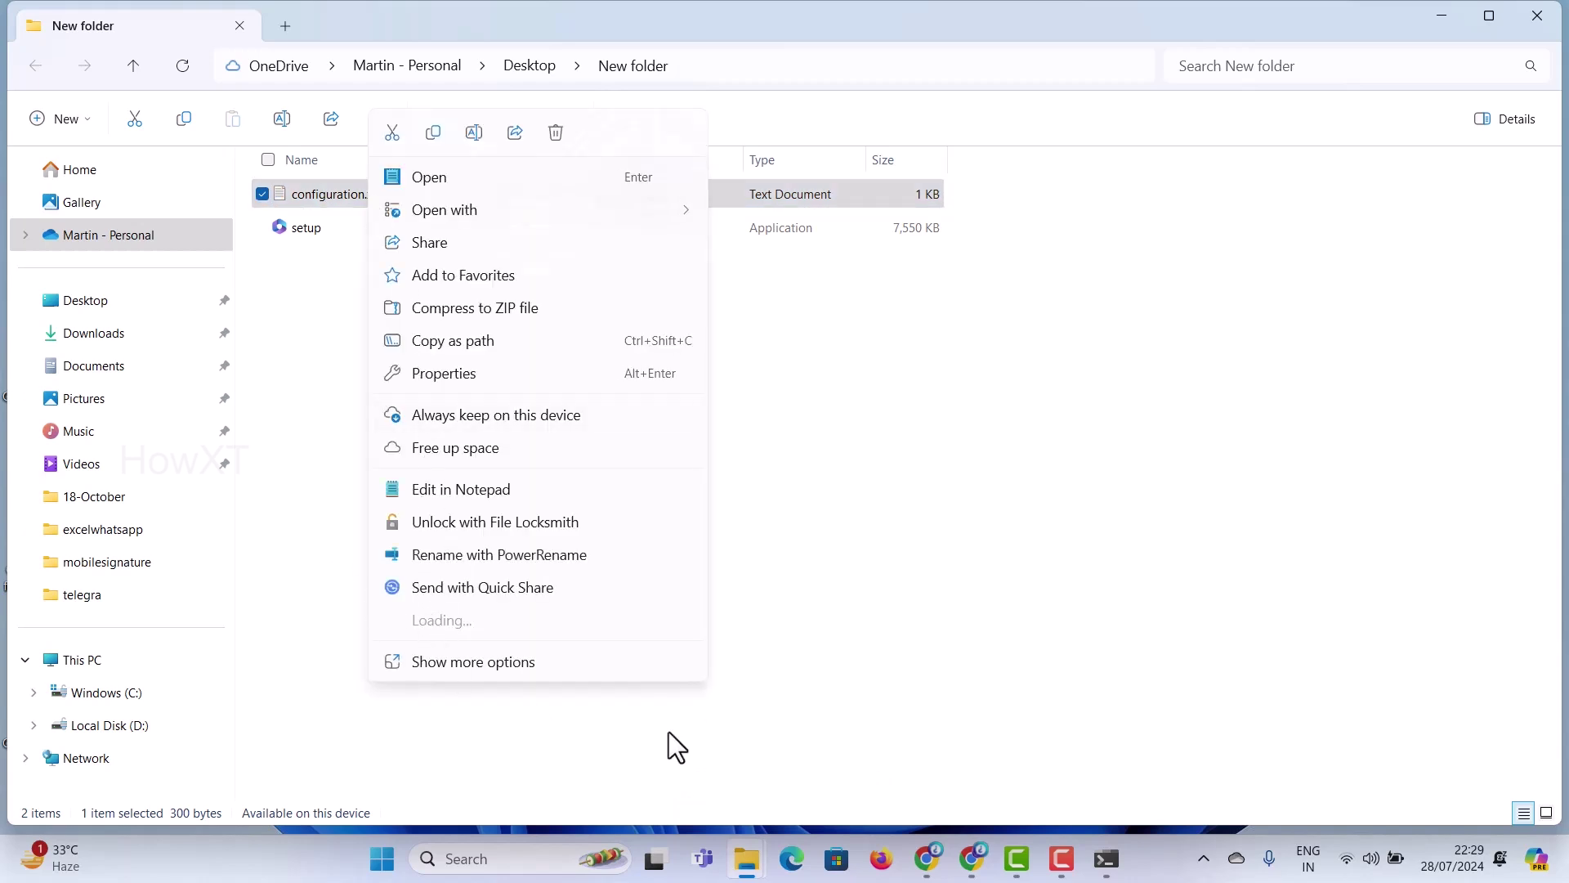
left_click(1046, 618)
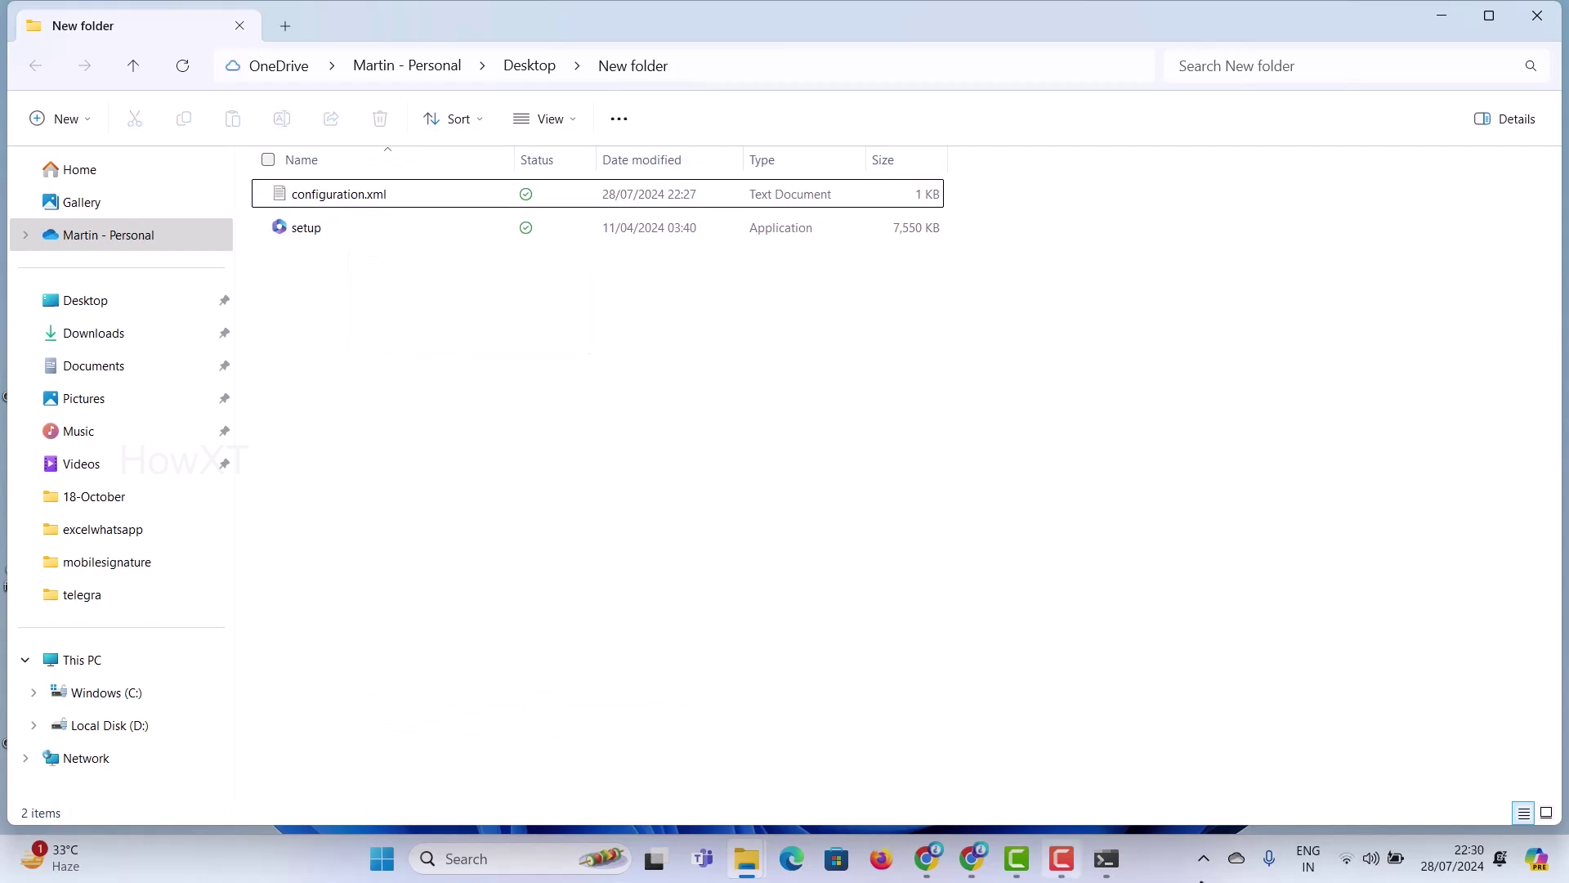
left_click(1116, 867)
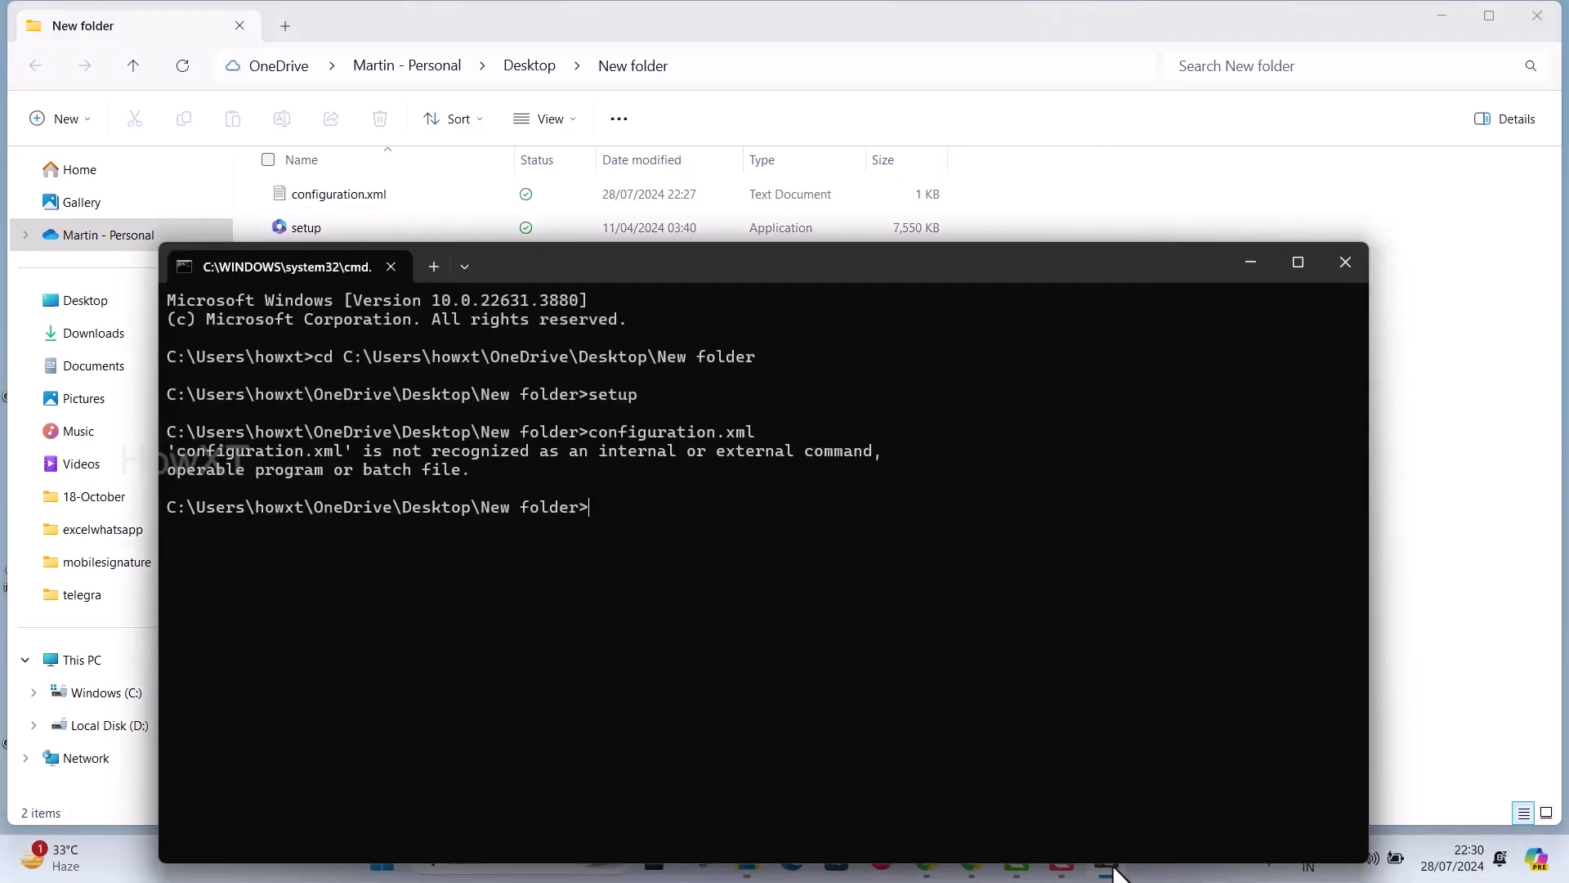
left_click(1251, 262)
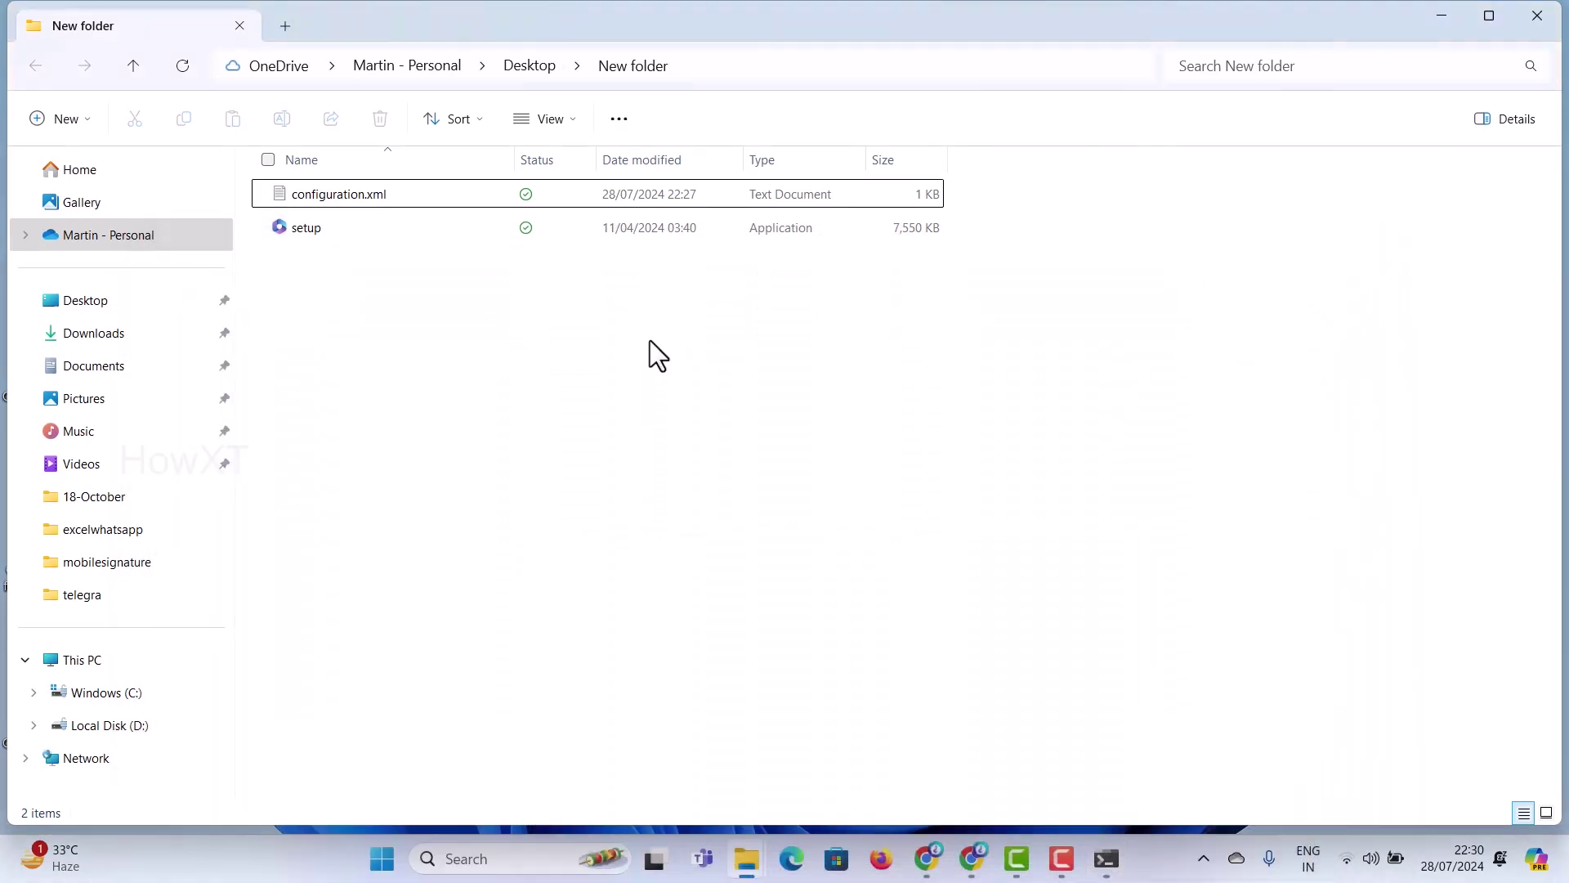
left_click(1425, 6)
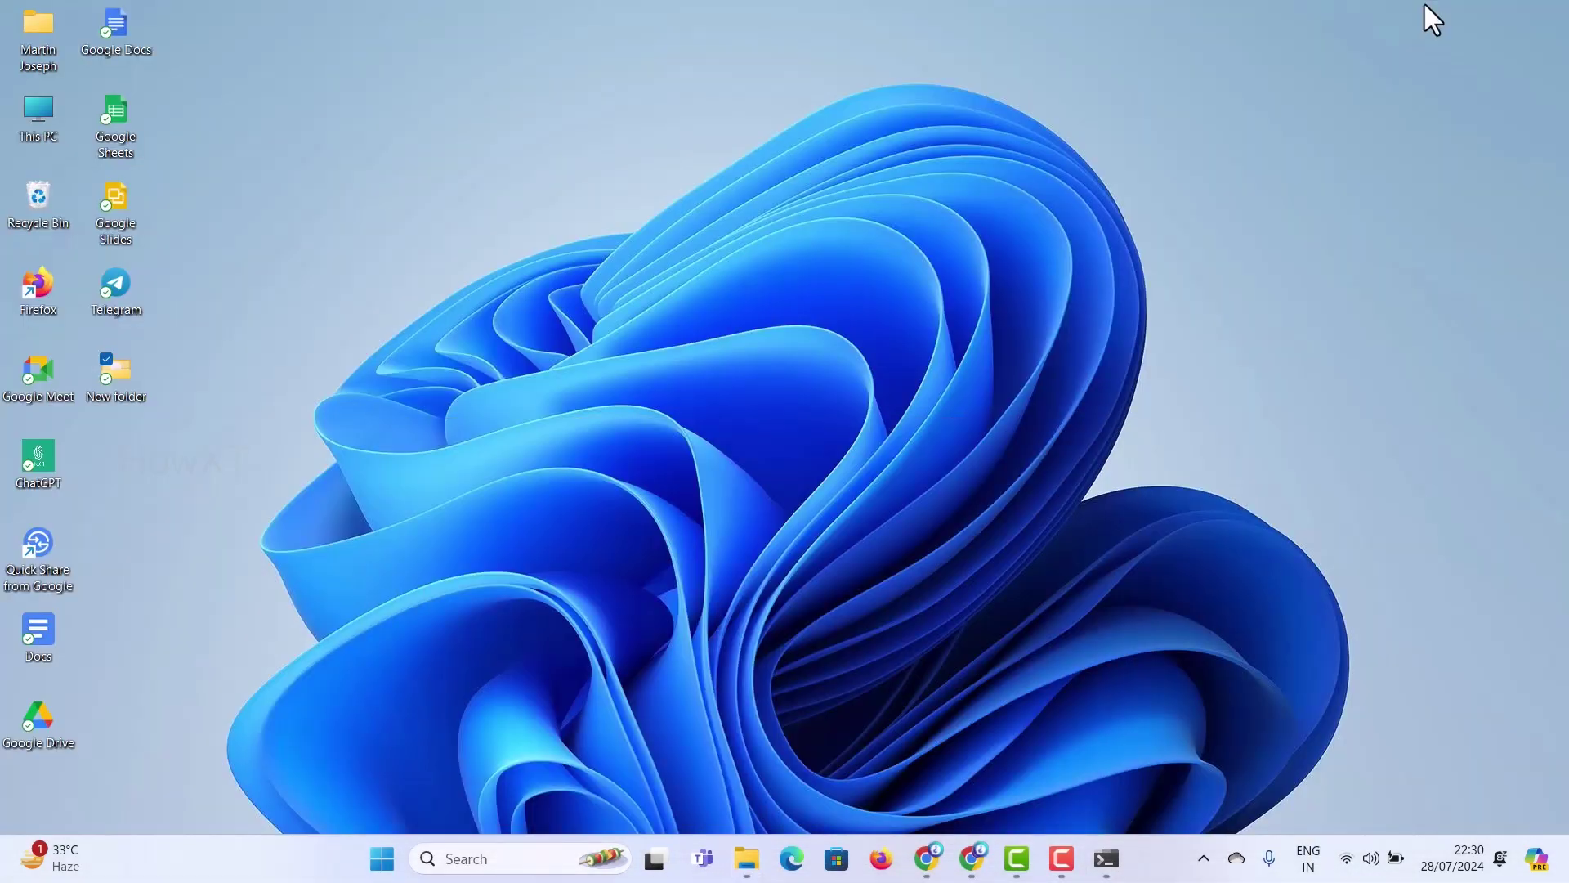